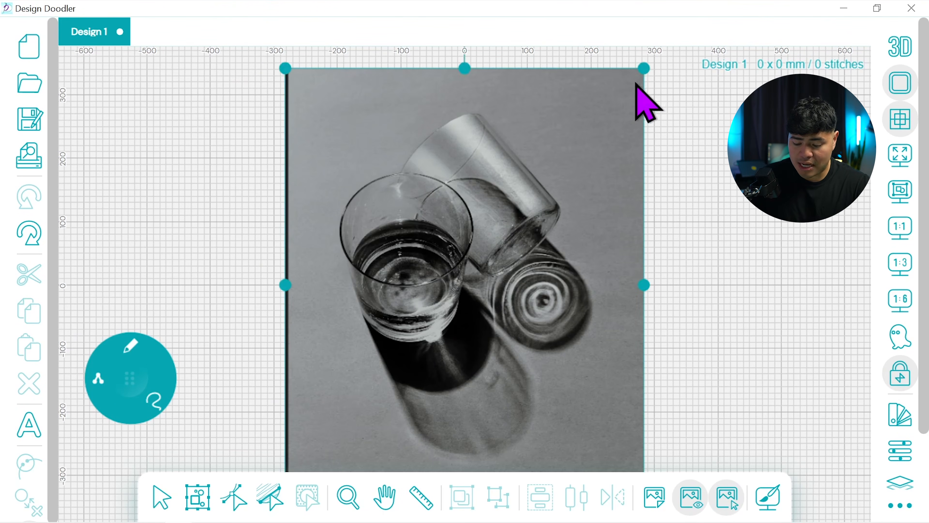
Step: Scale the background photo of the glasses down to about 96 × 116 mm and position it inside the hoop
drag(644, 69, 476, 272)
drag(441, 315, 466, 290)
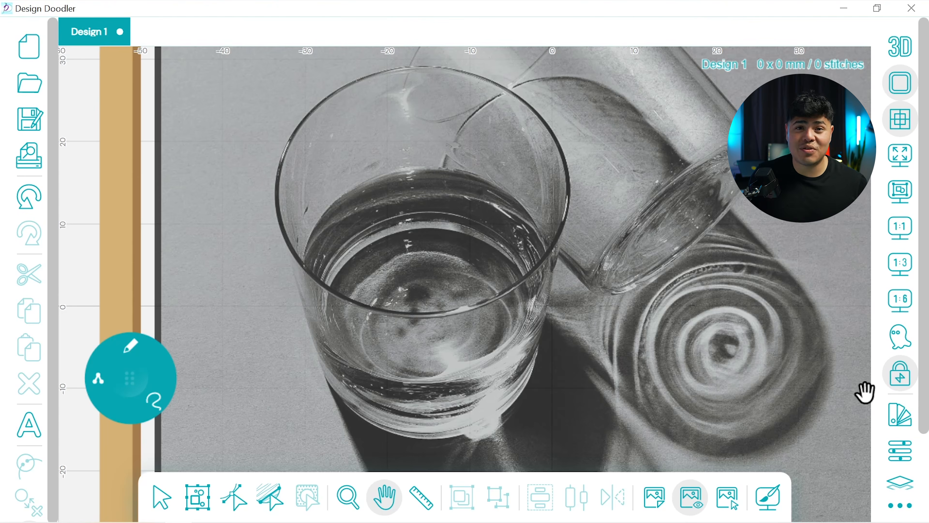
Step: Set the background photo's opacity to the maximum in its properties
drag(668, 351, 518, 207)
drag(331, 178, 451, 315)
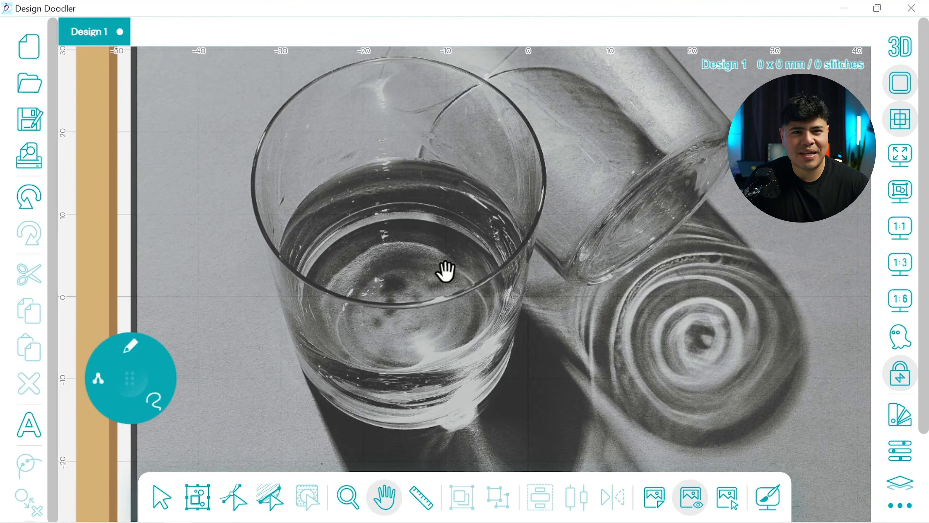
drag(600, 258, 593, 169)
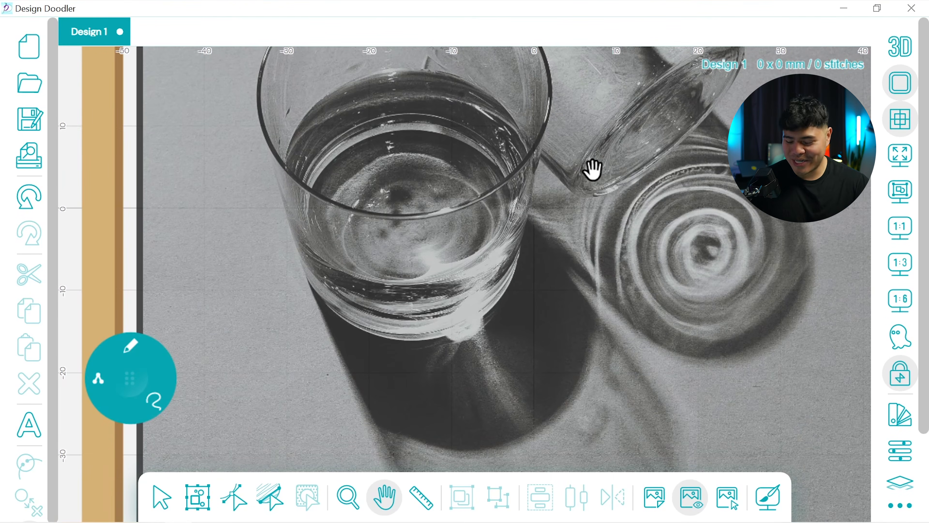
click(901, 450)
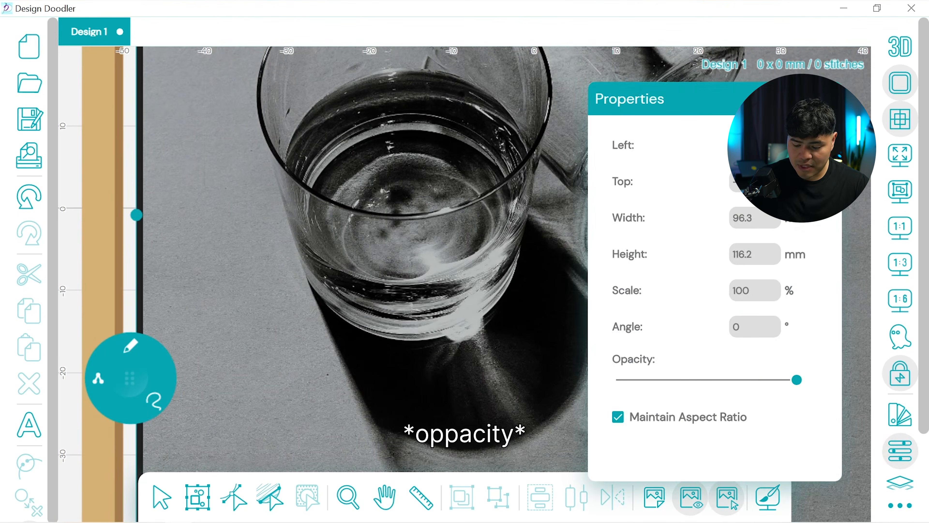
click(900, 451)
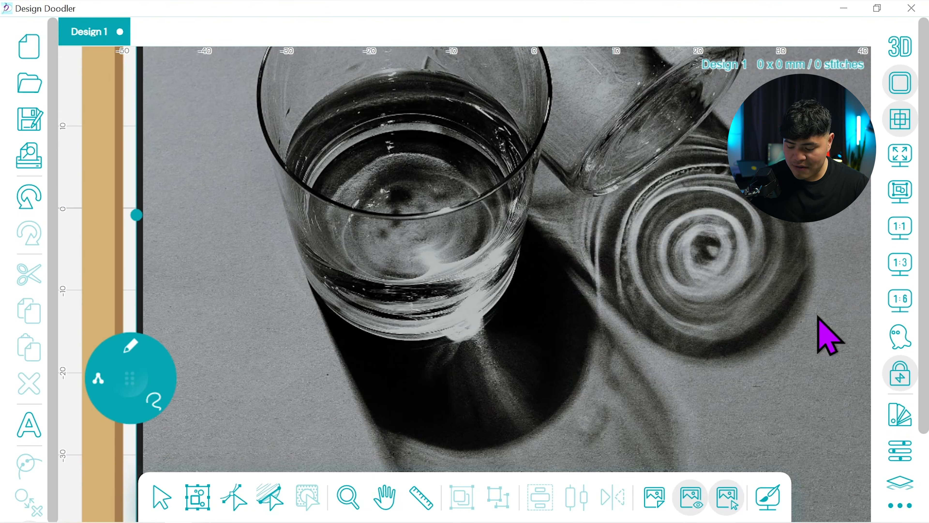
Step: Deselect the photo and examine the glasses, rims and cast shadows across the whole image
click(900, 267)
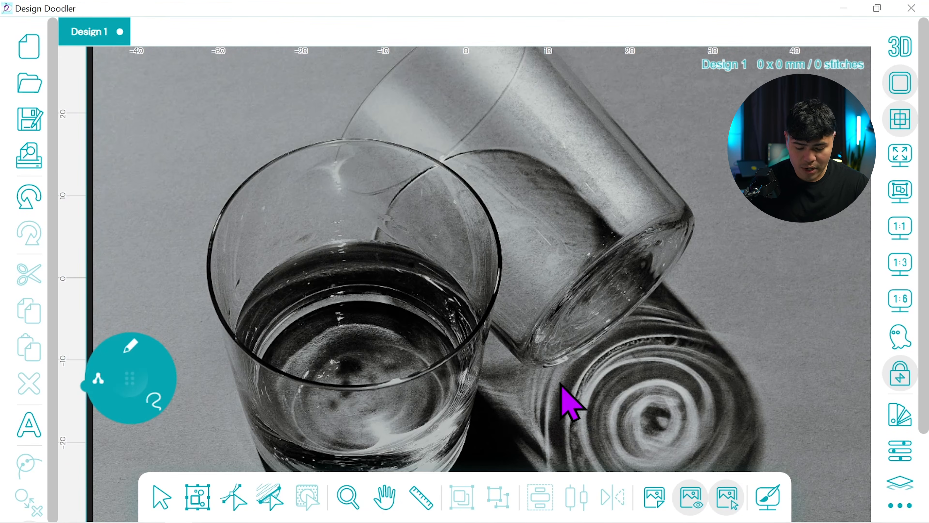
click(901, 228)
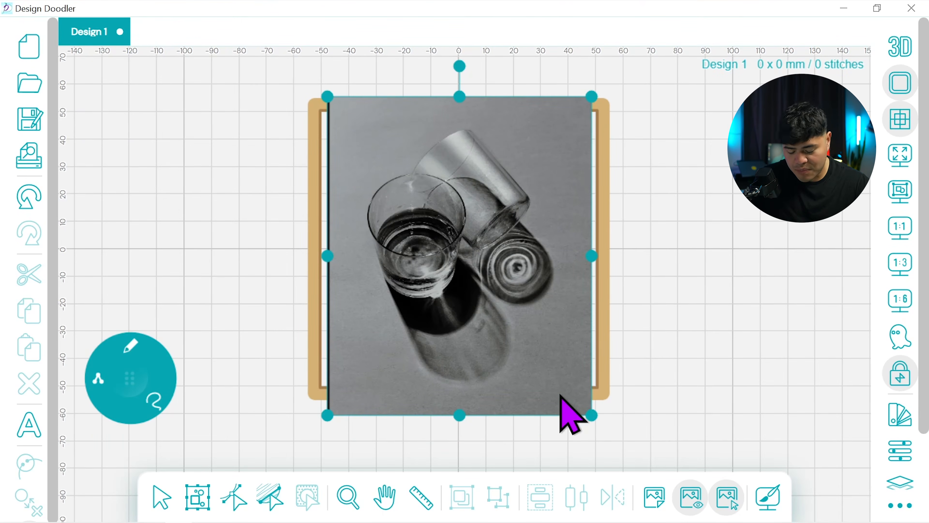
click(162, 497)
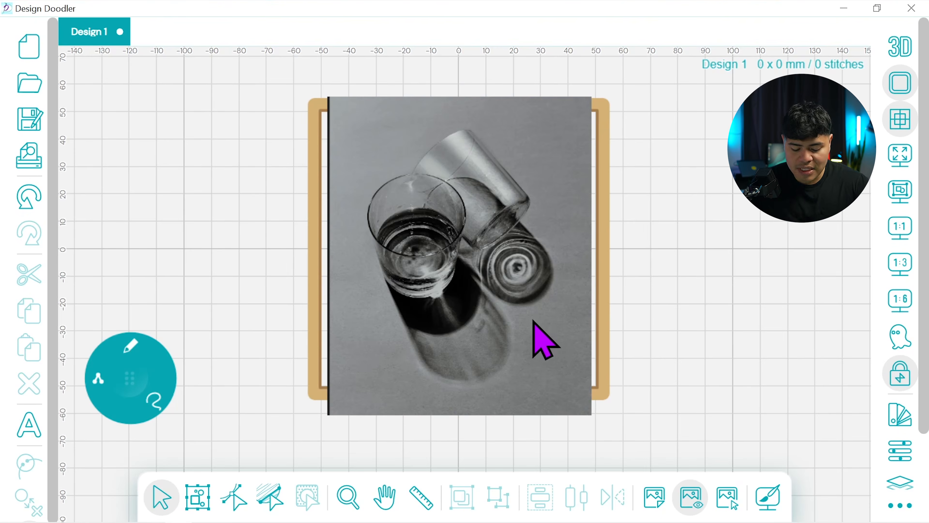
click(385, 497)
drag(457, 403, 519, 312)
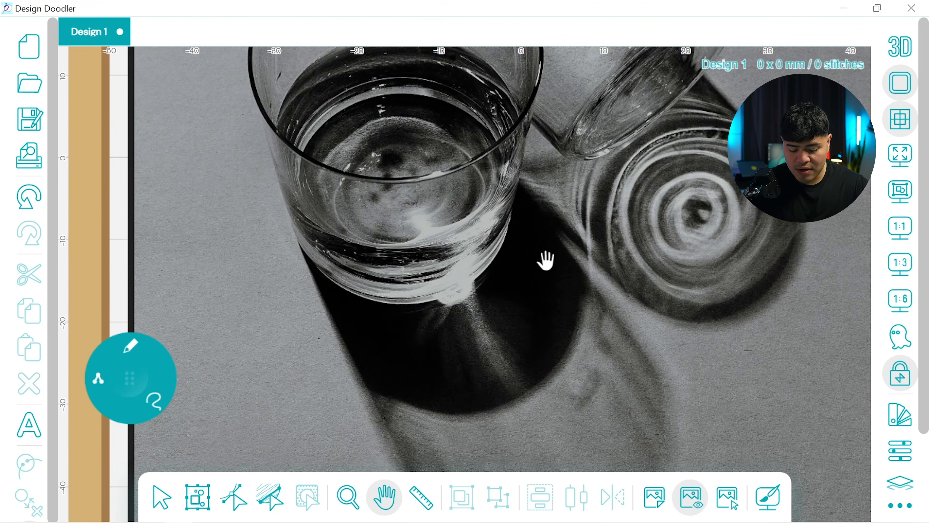
drag(681, 146, 550, 378)
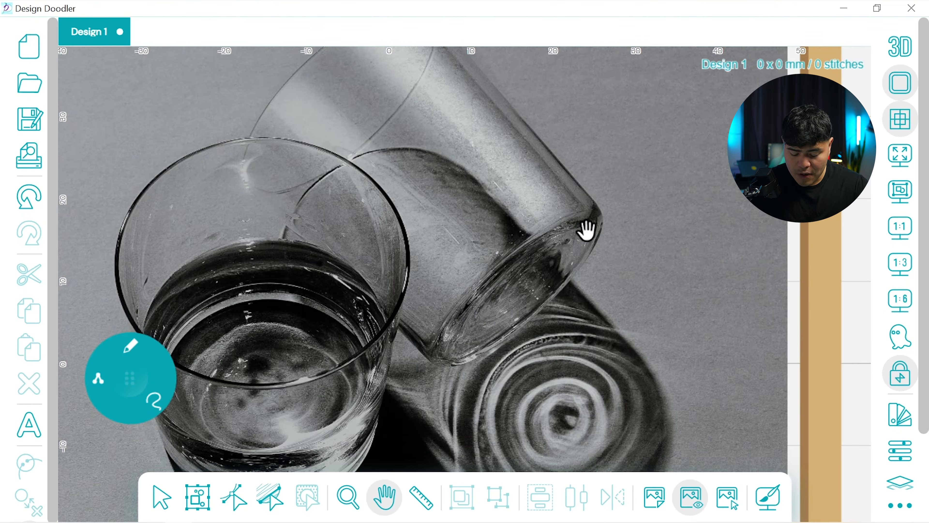
drag(401, 160, 385, 235)
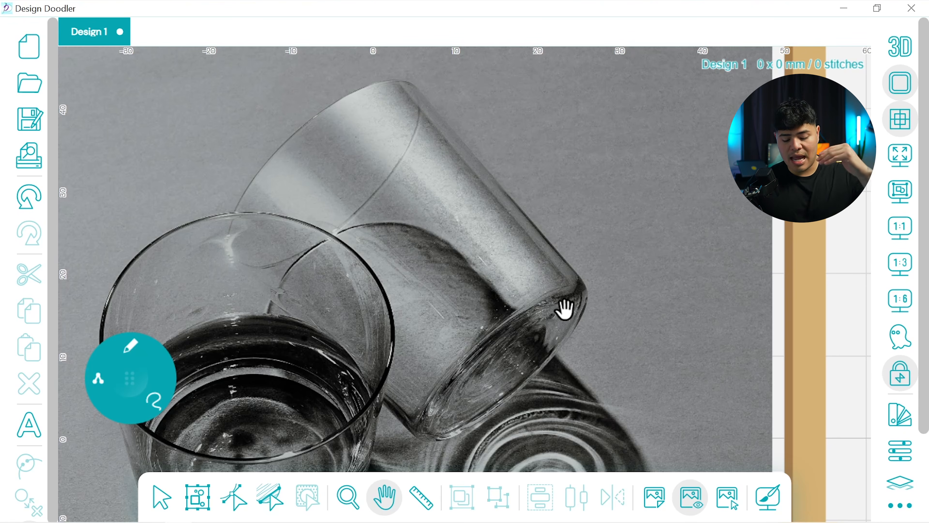
drag(503, 398, 583, 108)
Step: Draw curved black freehand stitches in the dark shadow beneath the upright glass, about 31 × 18 mm, and check them with the photo hidden
mouse_move(140, 329)
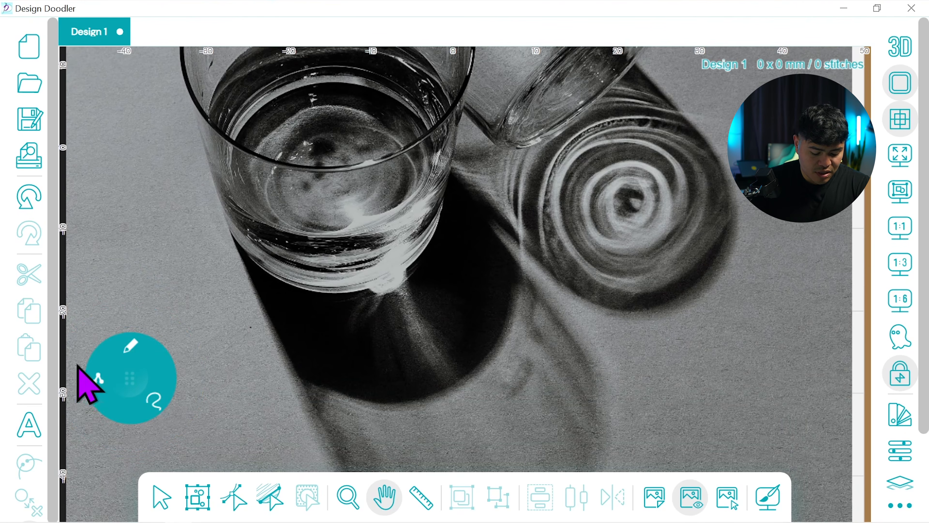
click(901, 415)
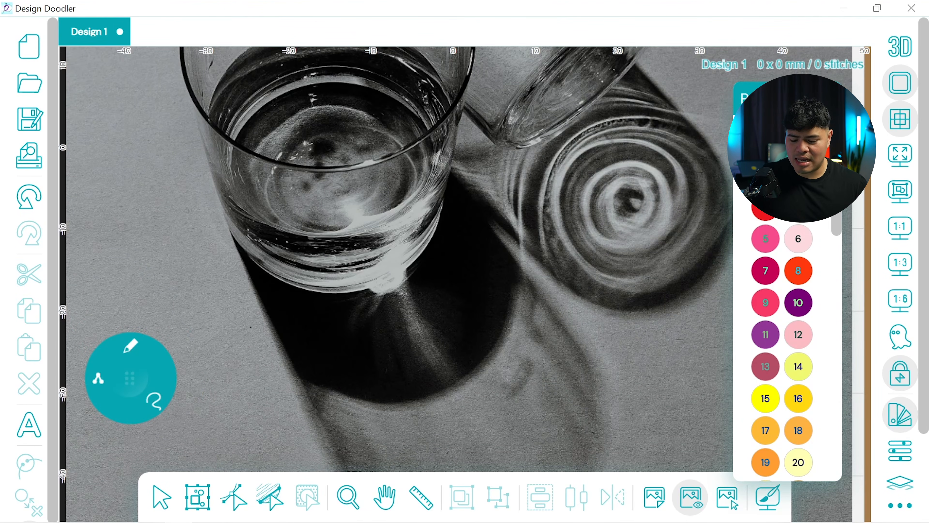
click(828, 98)
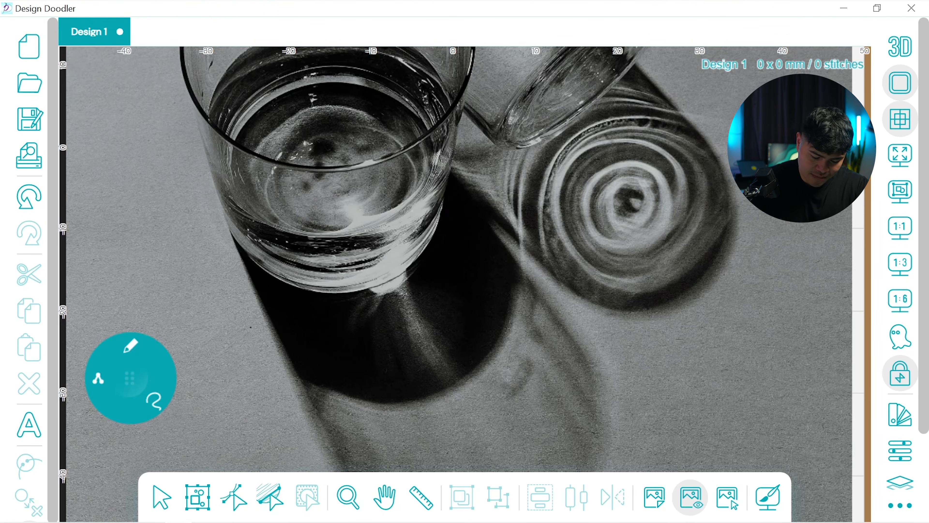
click(231, 231)
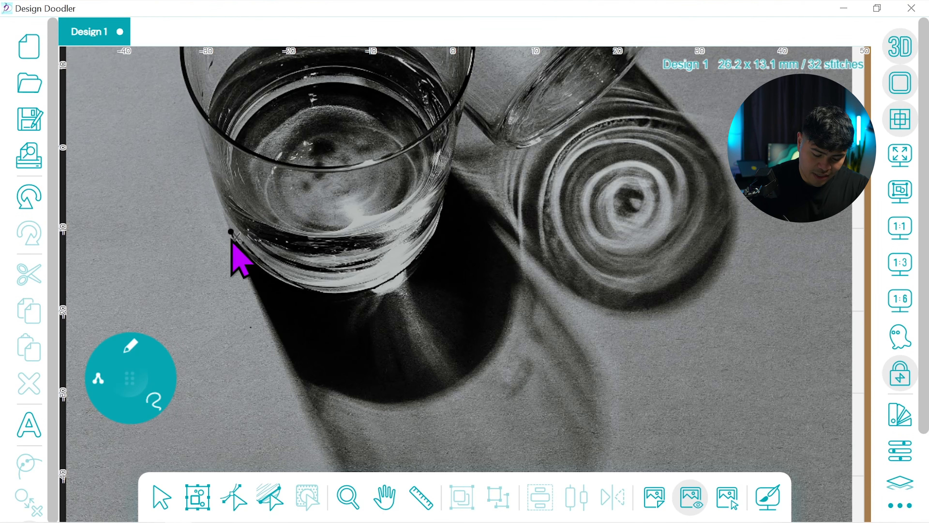
click(233, 235)
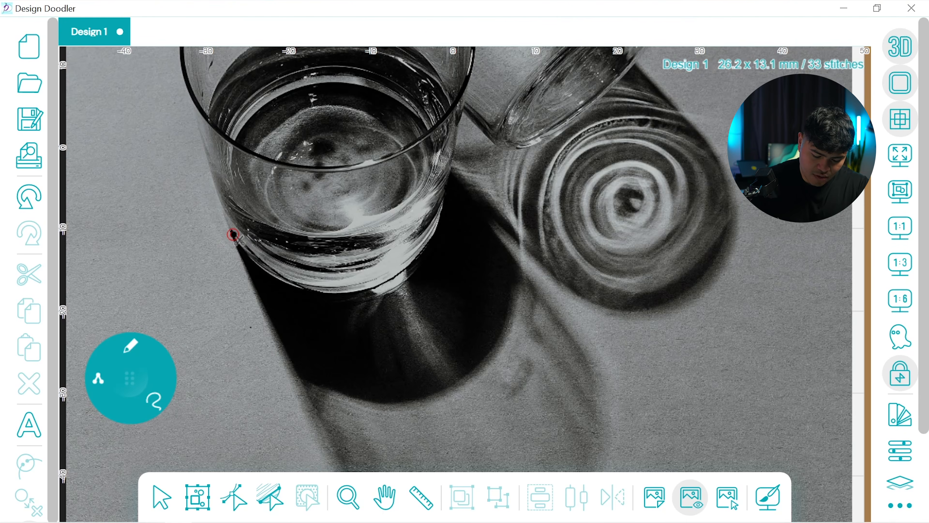
click(489, 208)
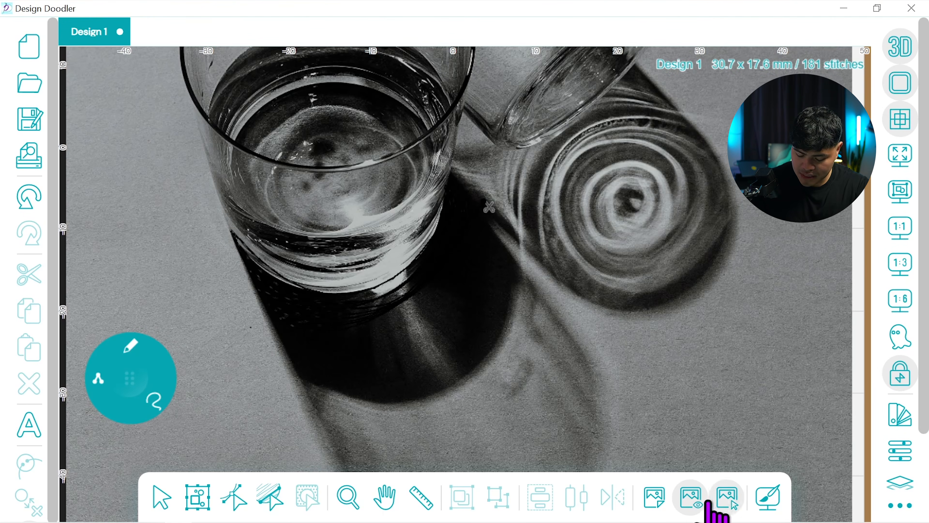
click(692, 498)
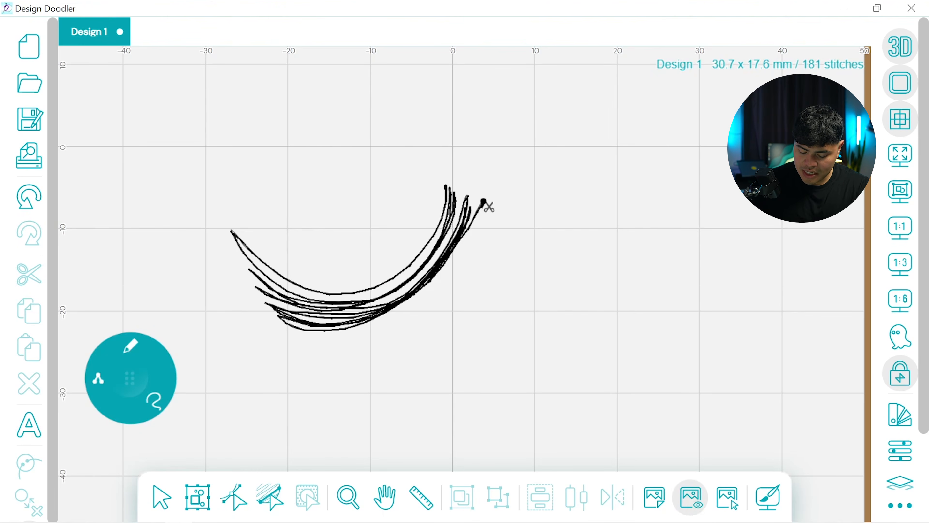
click(691, 497)
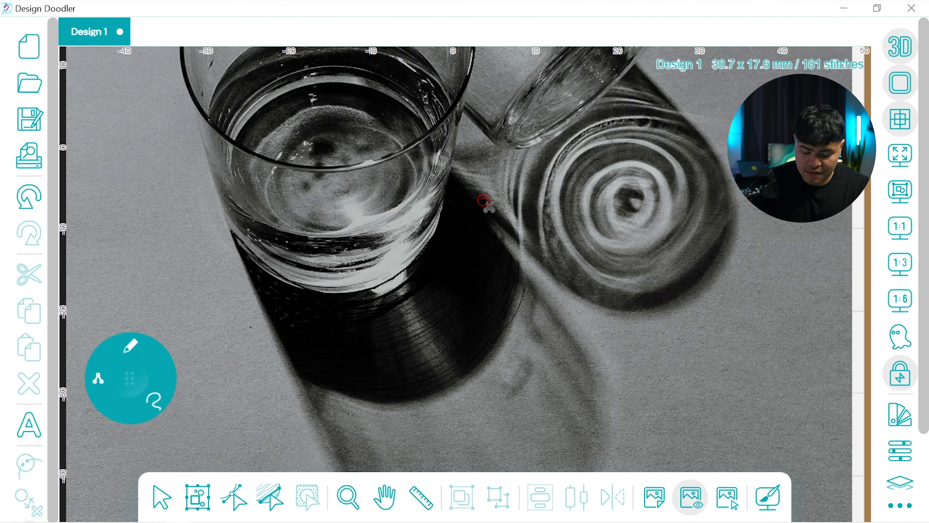
Step: Extend the curved stitches down to the lower edge of the dark shadow, about 36 × 26 mm overall, and check them without the photo
drag(525, 286, 513, 251)
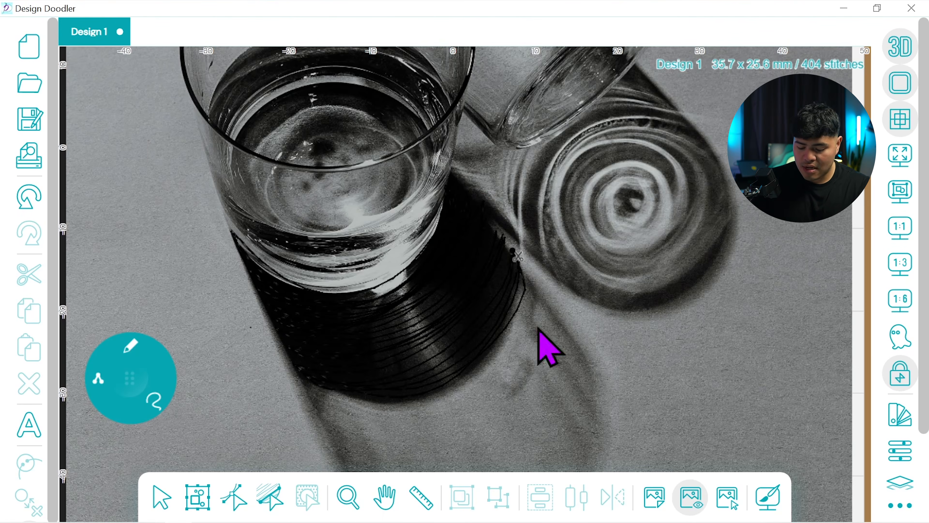
click(702, 484)
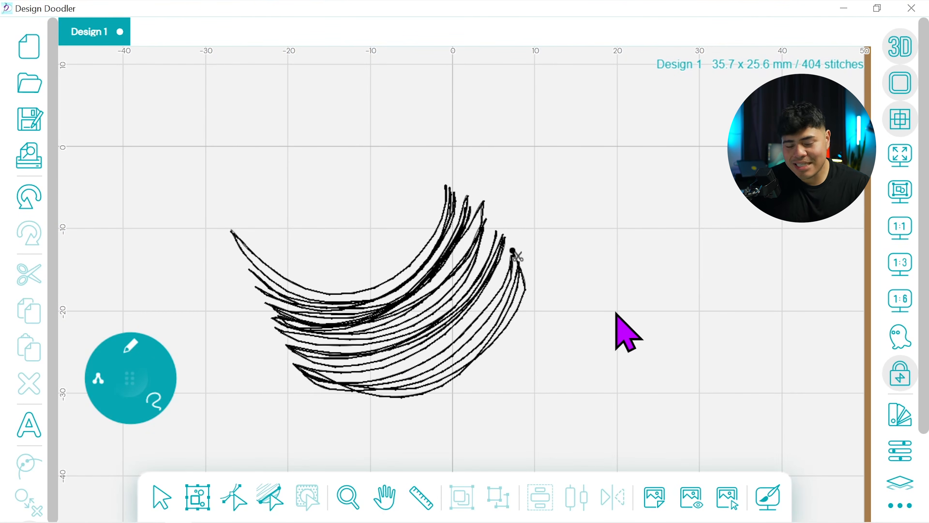
click(691, 497)
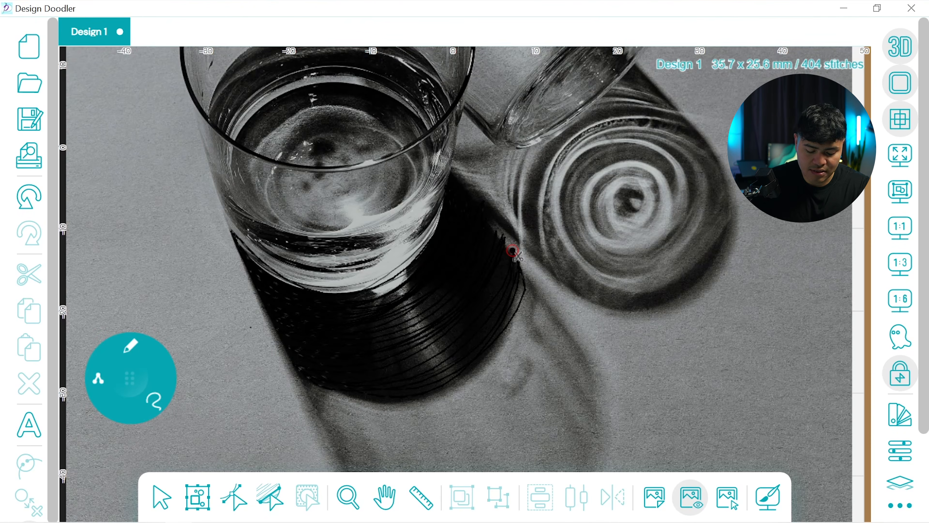
Step: Add denser curved stitches along the glass's base and the upper part of the dark shadow, comparing them with the photo hidden and shown
click(259, 251)
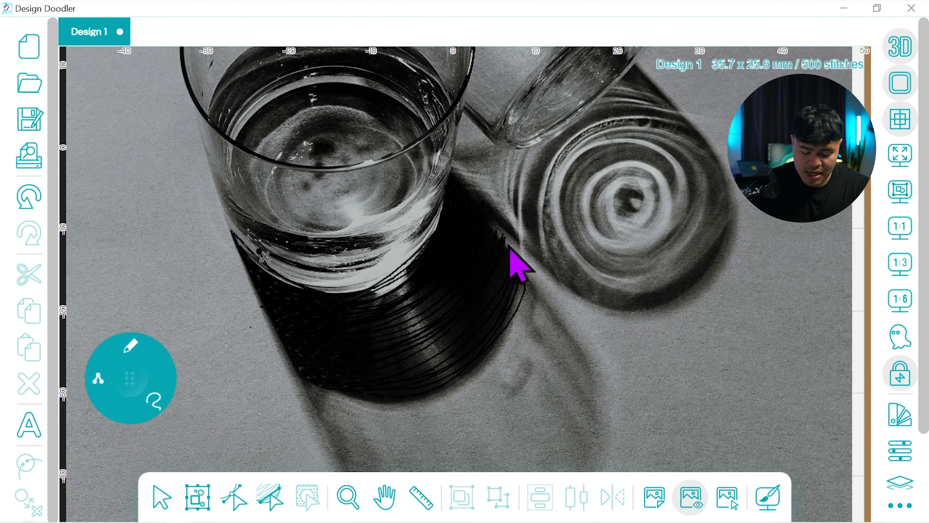
click(692, 497)
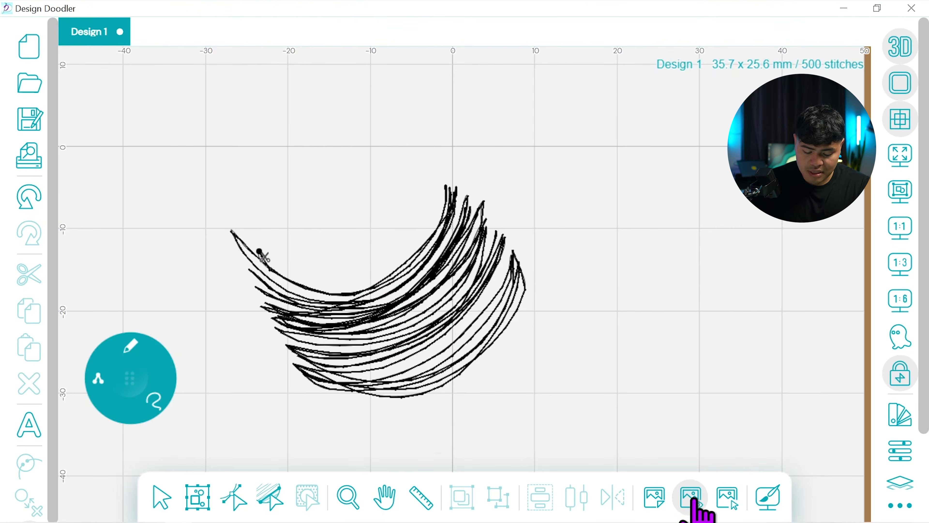
click(694, 501)
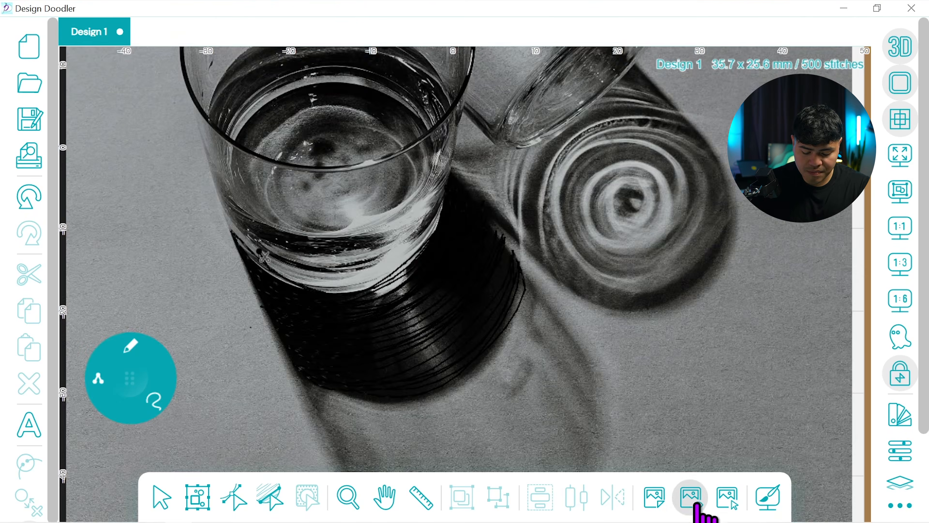
click(697, 501)
click(698, 503)
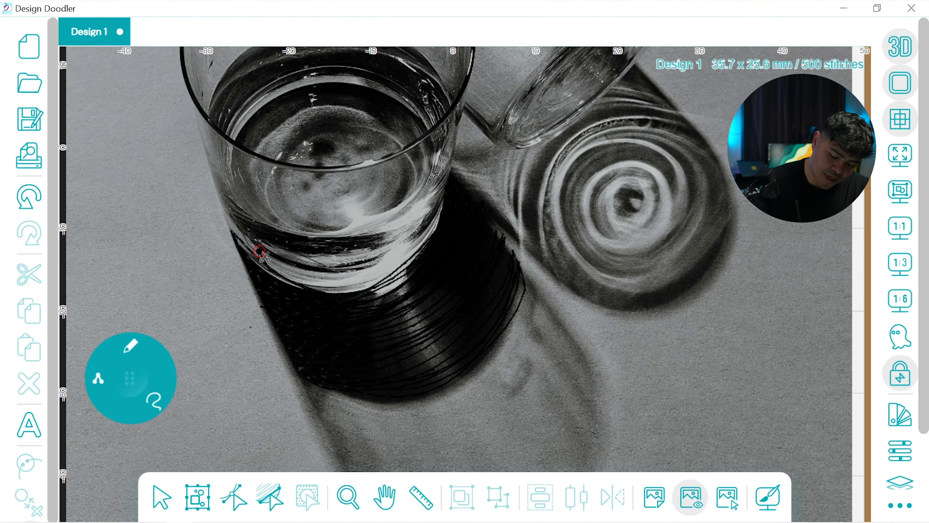
Step: Stitch the dark bands near the bottom of the upright glass and the shadow's straight edge facing the round reflection
drag(260, 252, 515, 222)
click(691, 498)
click(692, 498)
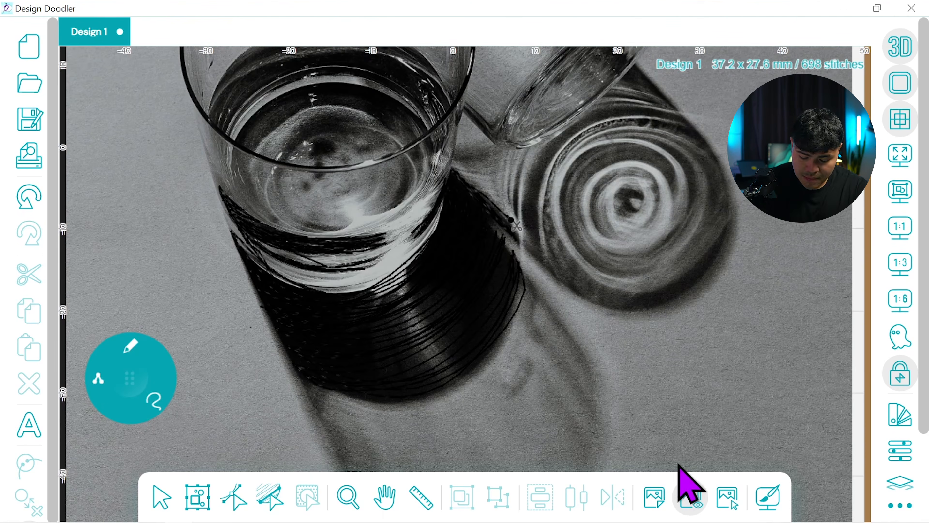
Step: Draw steep freehand stitches over the dark streaks on the side of the round reflection nearest the upright glass
drag(512, 220, 515, 234)
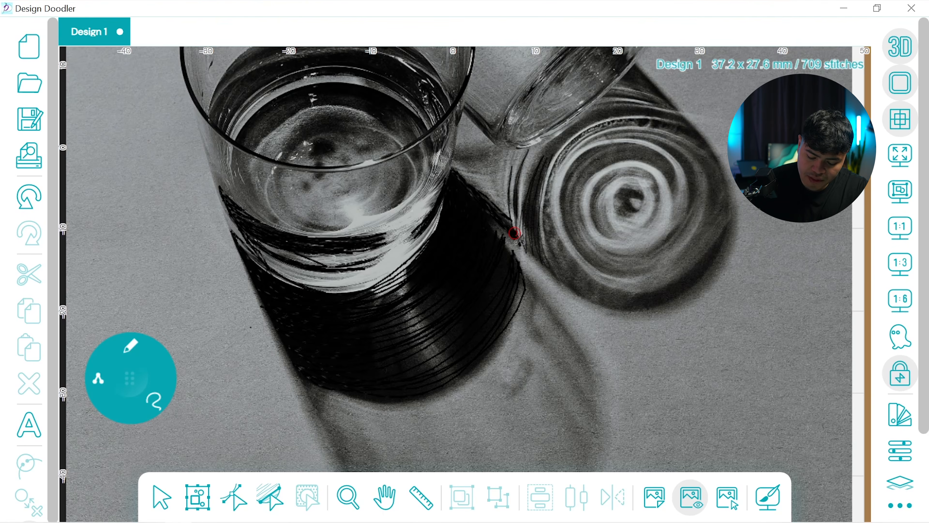
drag(514, 233, 535, 255)
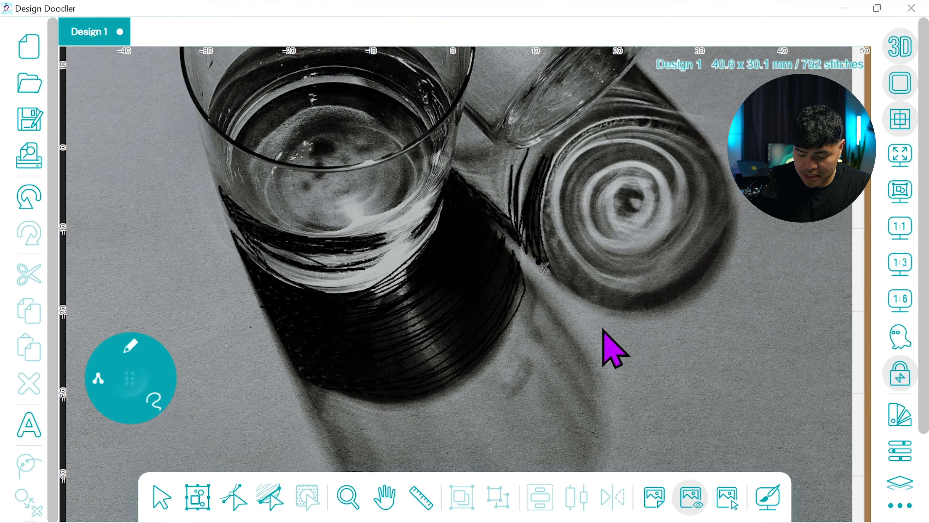
click(539, 262)
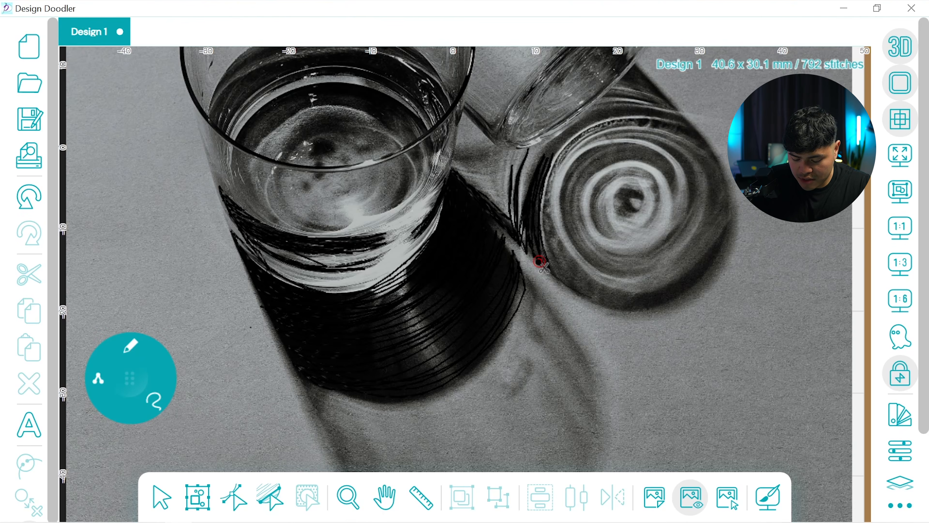
Step: Outline the lower and outer edges of the round reflection with freehand stitches, thickening its dark rim, and check the result with the photo hidden
drag(540, 262, 649, 301)
click(649, 301)
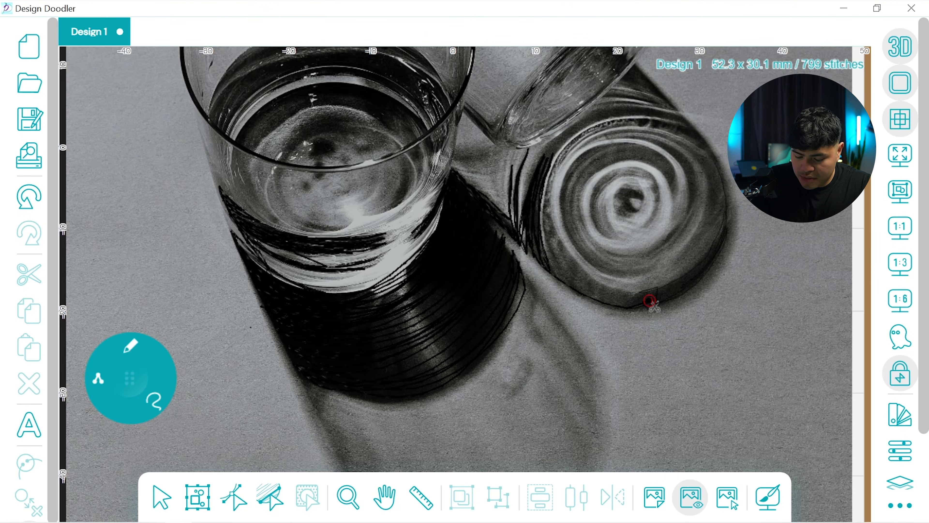
drag(650, 301, 705, 146)
click(691, 496)
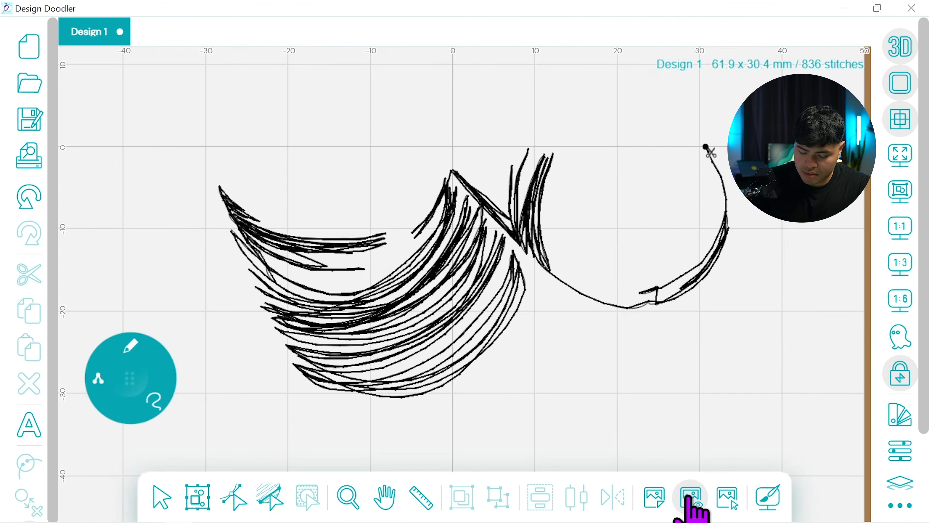
click(690, 494)
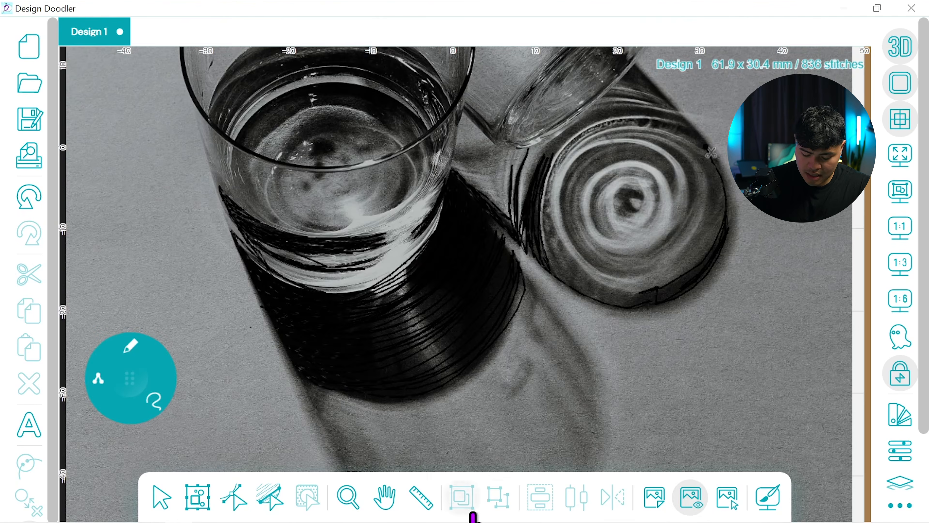
Step: Stitch curved lines over the dark area between the round reflection and the tilted glass's base, and check them with the photo hidden
click(385, 498)
drag(710, 193, 455, 307)
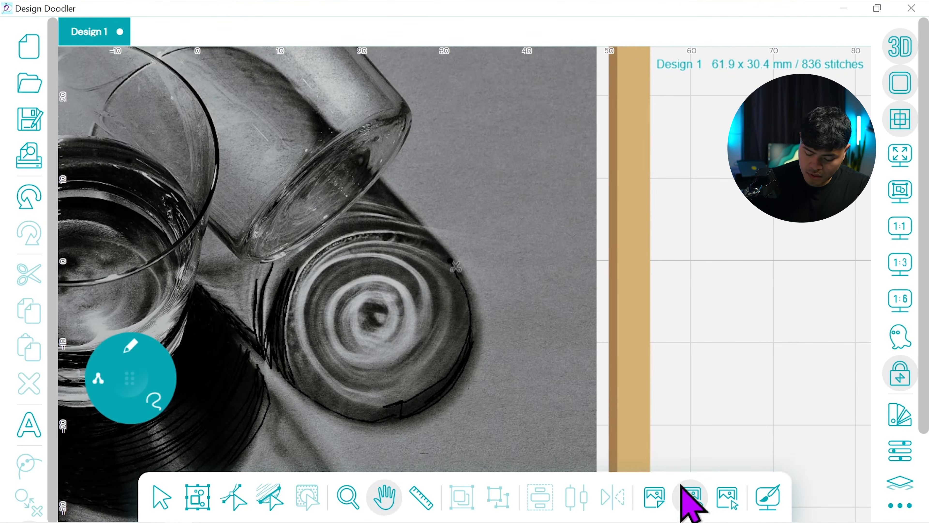
click(136, 381)
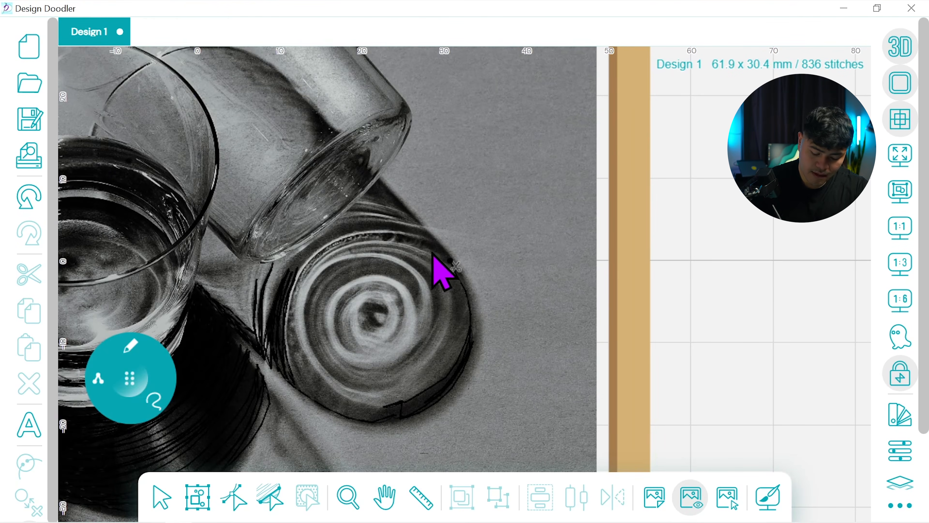
click(451, 260)
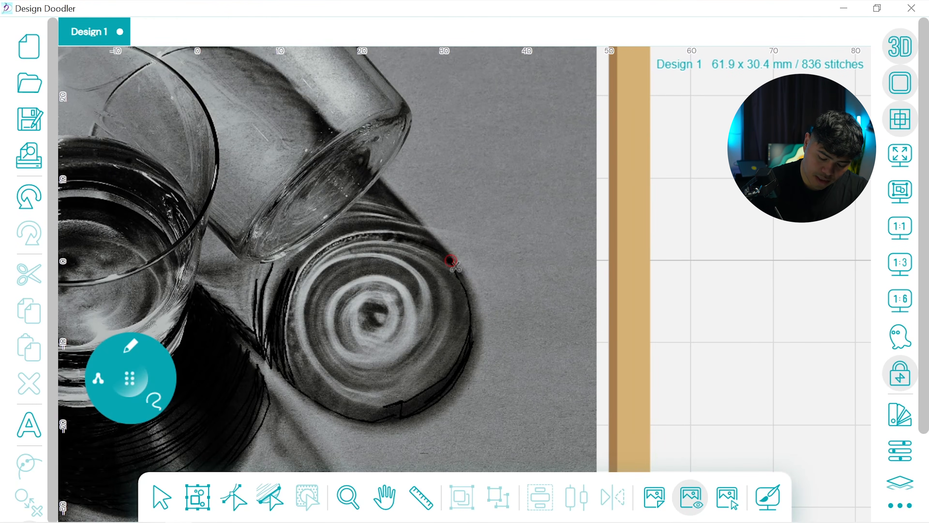
drag(451, 260, 377, 176)
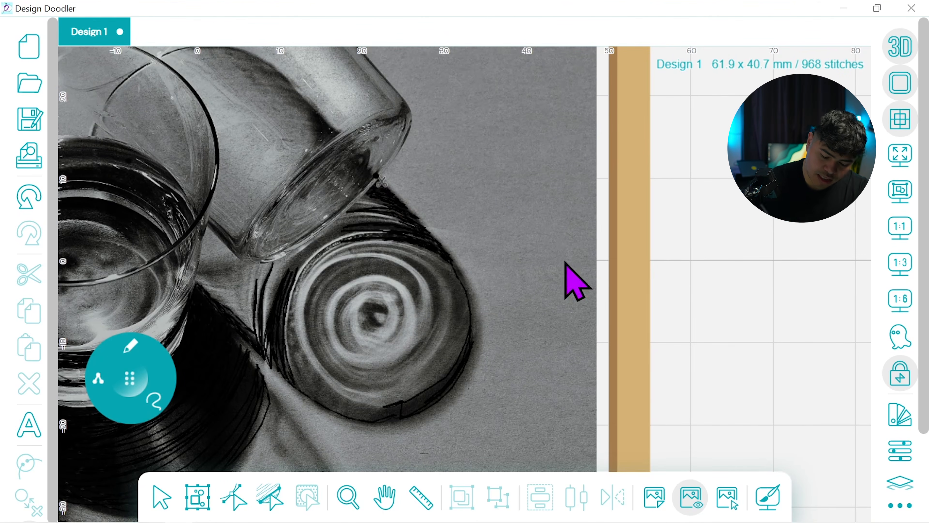
click(691, 497)
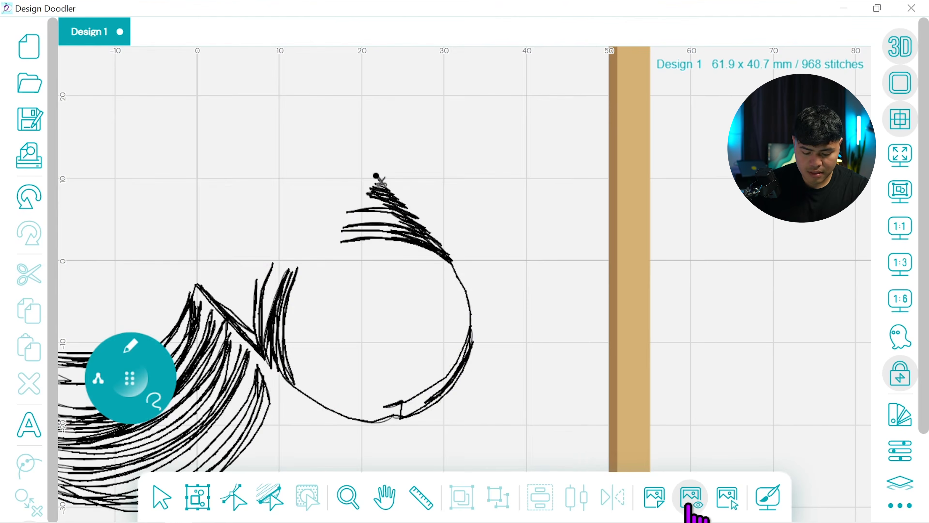
click(688, 504)
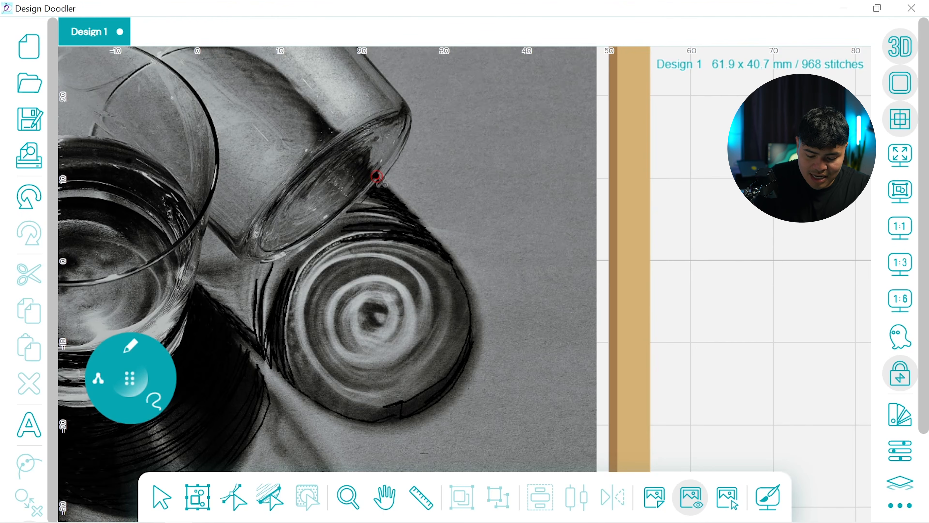
Step: Outline the oval base of the tilted glass, hatch its dark interior, and compare the stitches with the photo hidden and shown
drag(410, 126, 407, 106)
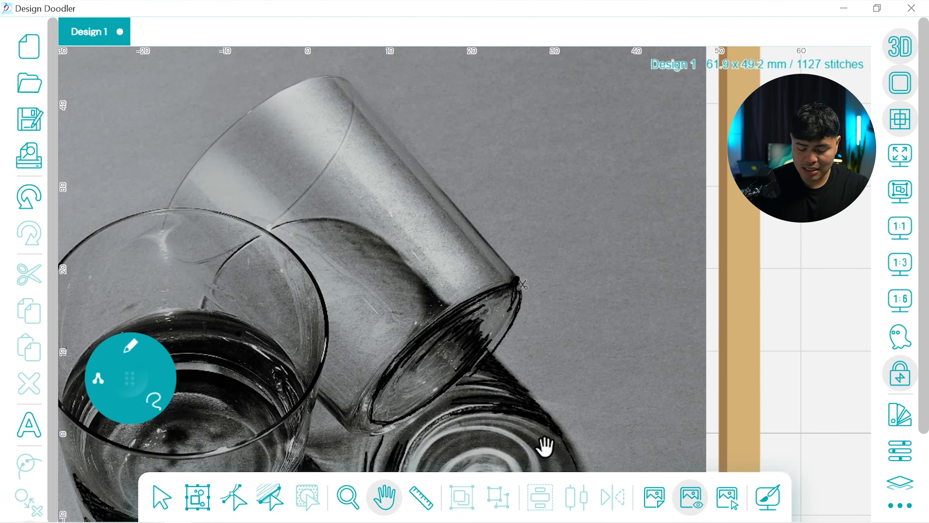
click(690, 498)
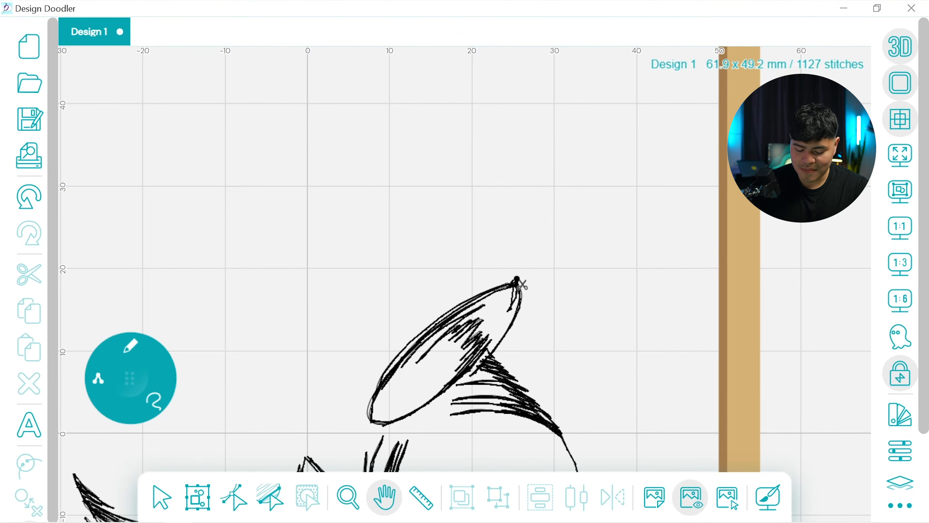
click(690, 498)
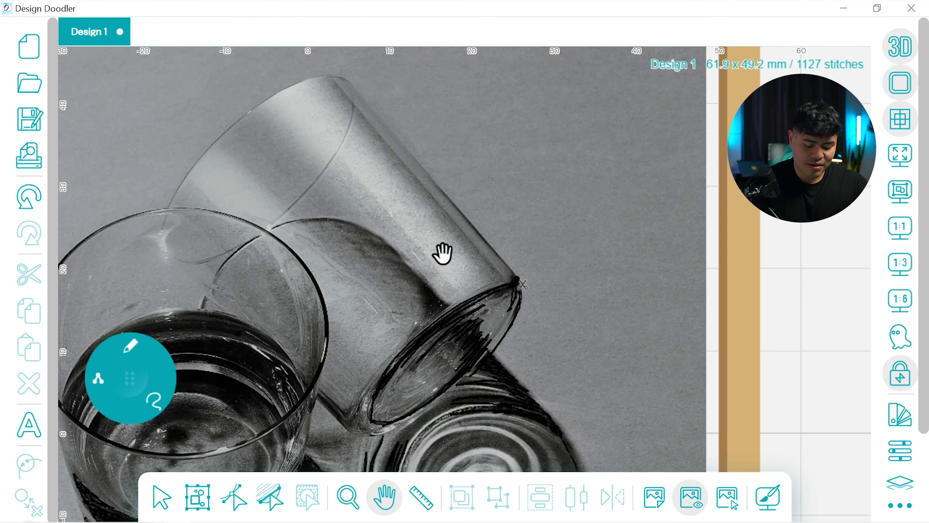
Step: Trace the tilted glass's outer side edge from base to rim, and its curved rim down to the upright glass
click(129, 375)
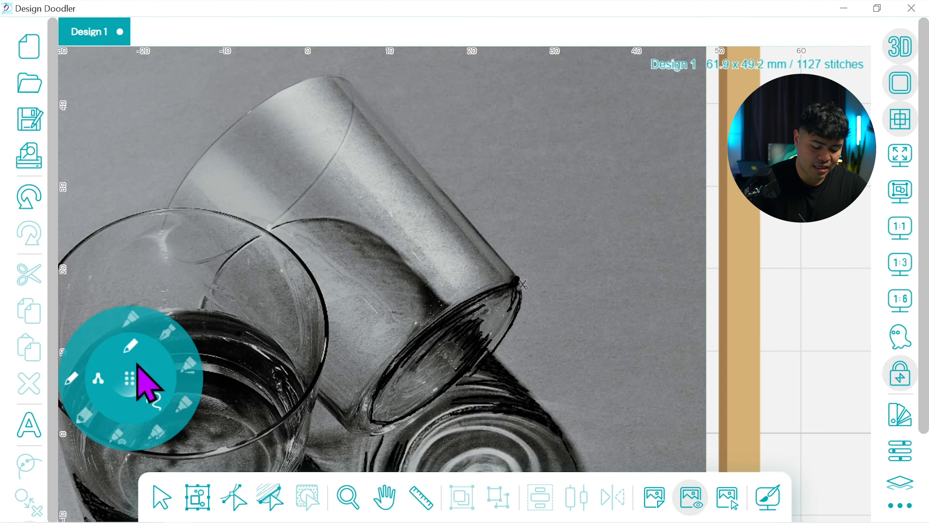
click(516, 280)
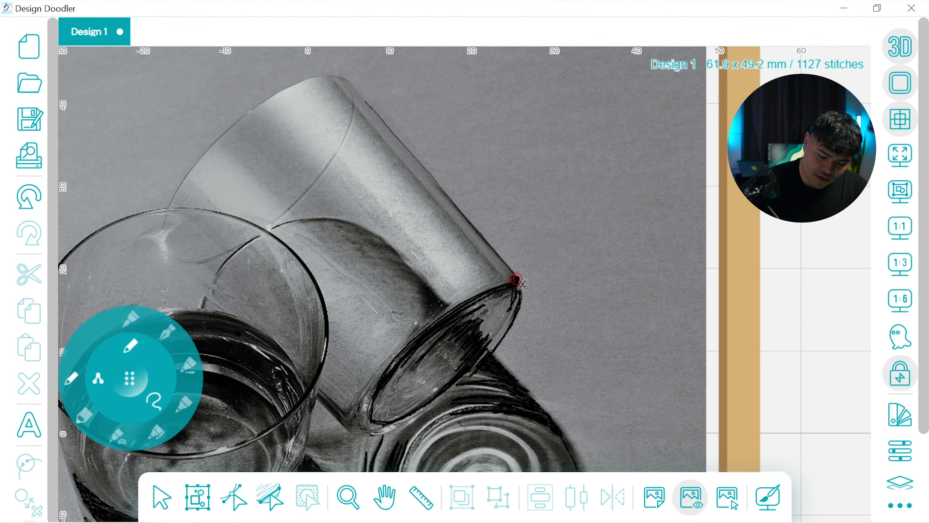
click(347, 80)
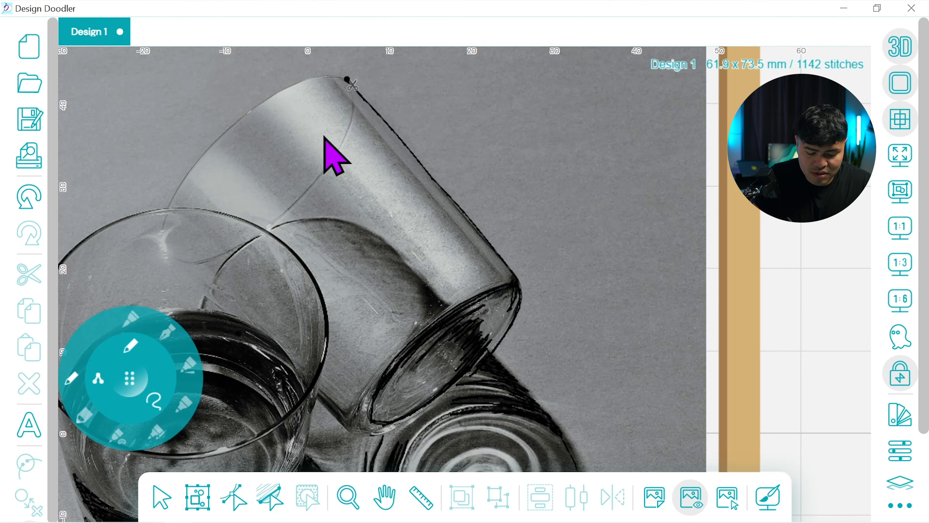
drag(345, 137, 307, 194)
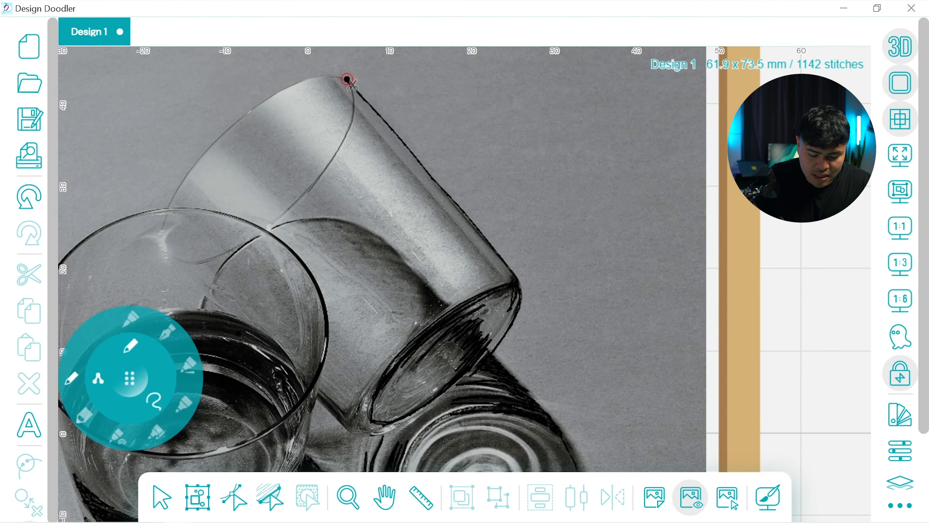
click(346, 79)
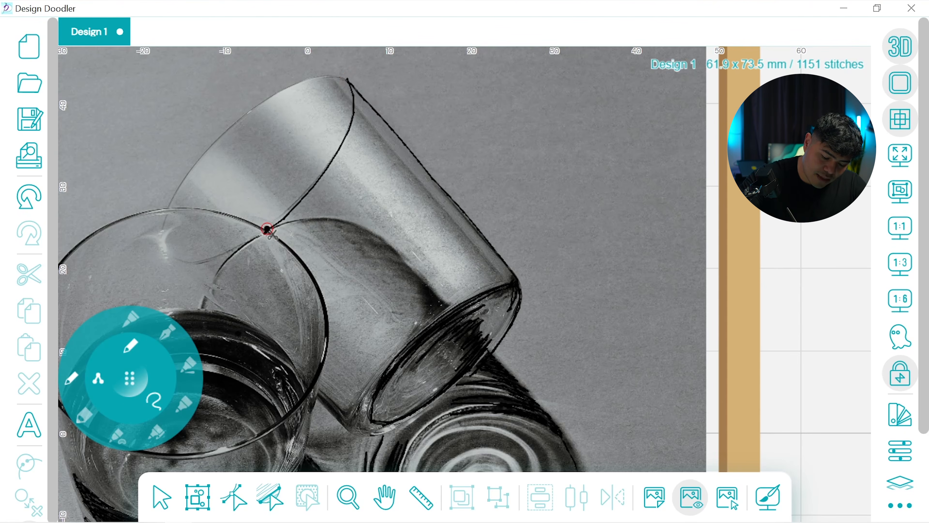
Step: Stitch the curved shadow edge across the tilted glass down to its base and hatch along the shadow's dark side, undoing the first short stroke
drag(267, 230, 306, 222)
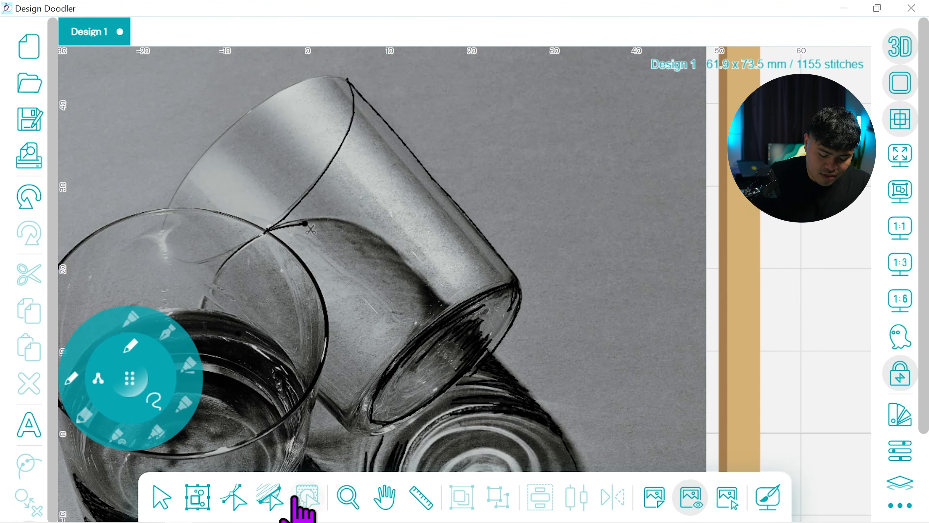
click(32, 192)
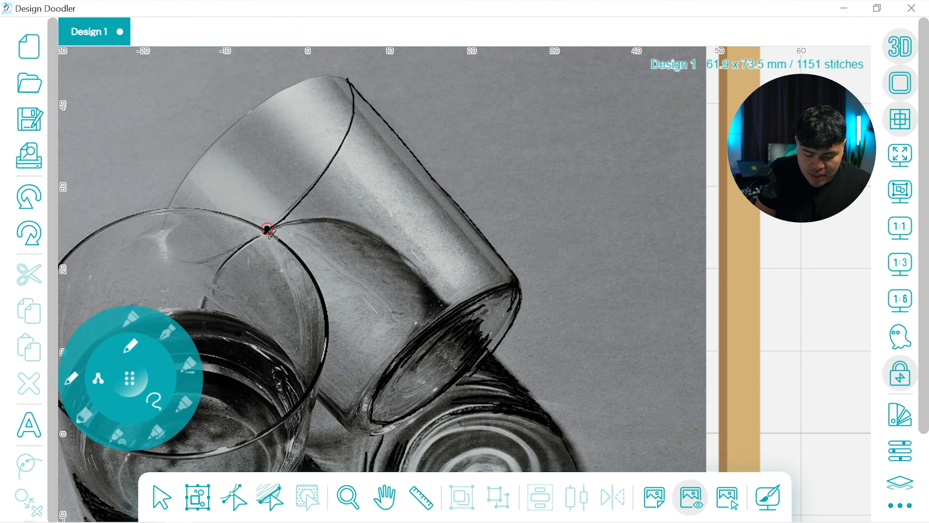
mouse_move(268, 230)
mouse_down()
mouse_move(449, 304)
mouse_move(416, 333)
mouse_up()
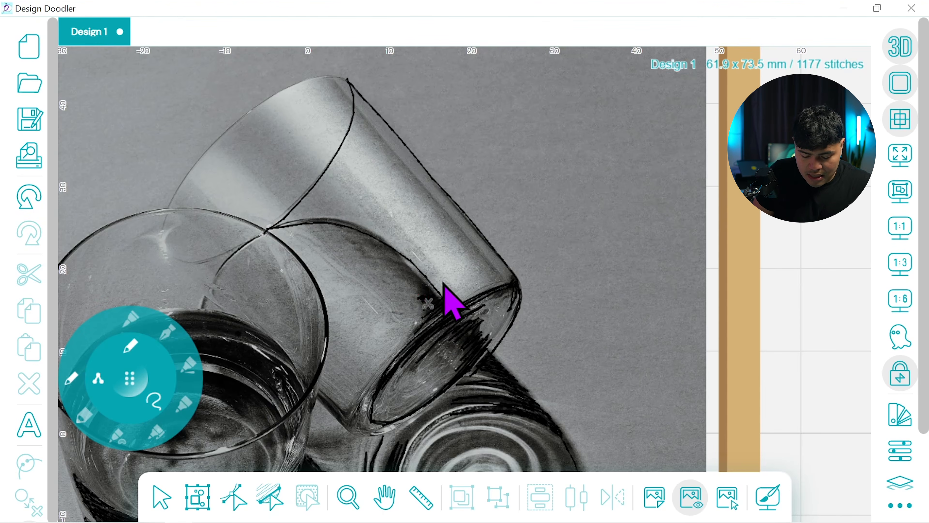
mouse_move(409, 290)
mouse_down()
mouse_move(380, 264)
mouse_move(416, 263)
mouse_move(357, 245)
mouse_up()
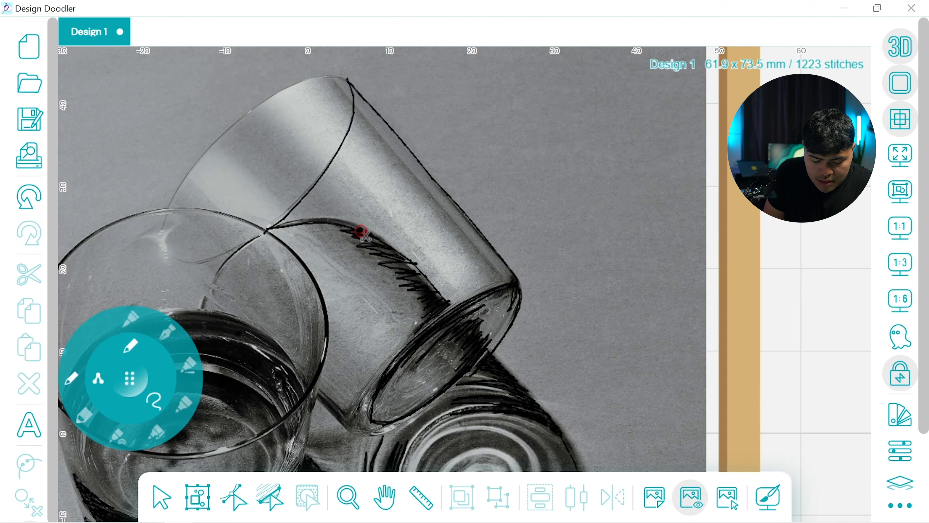
Step: Stitch dense curved bands over the dark upper part of the liquid in the upright glass, comparing them with the photo hidden and shown
click(384, 497)
drag(320, 373, 421, 249)
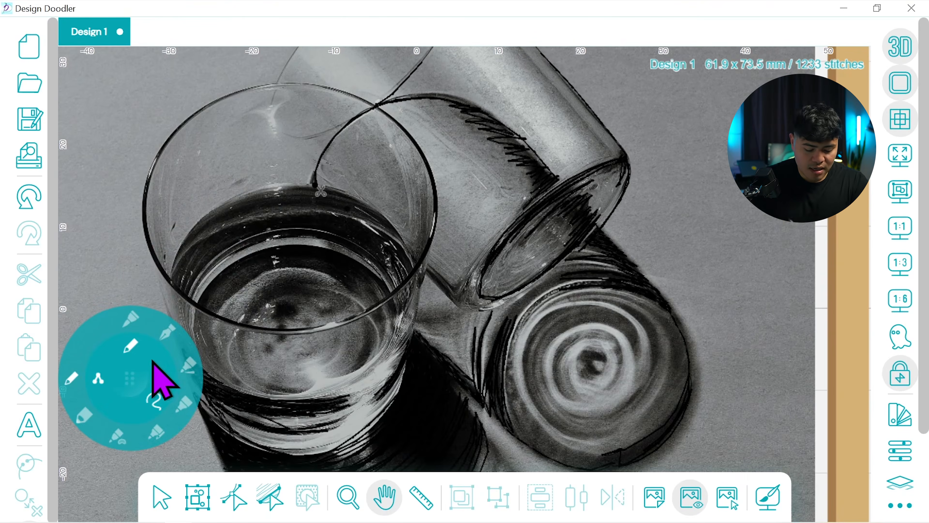
click(132, 369)
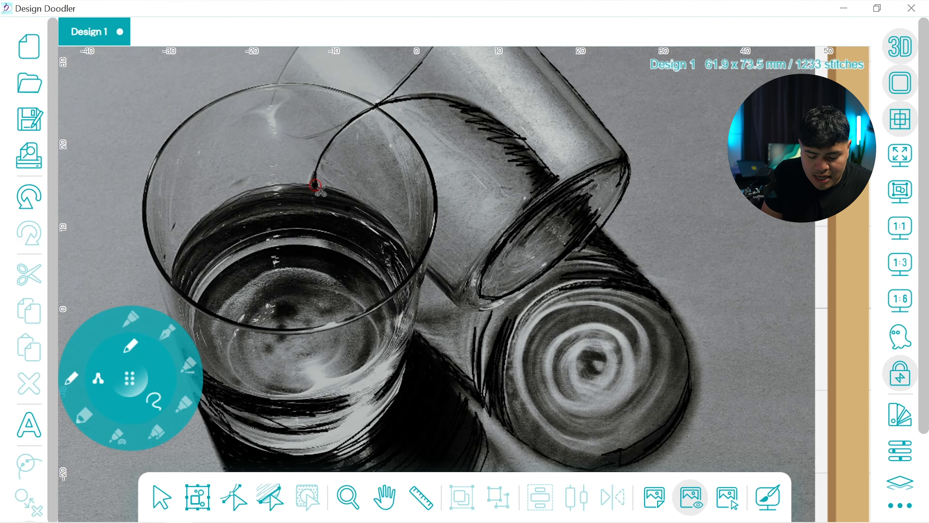
drag(315, 185, 401, 278)
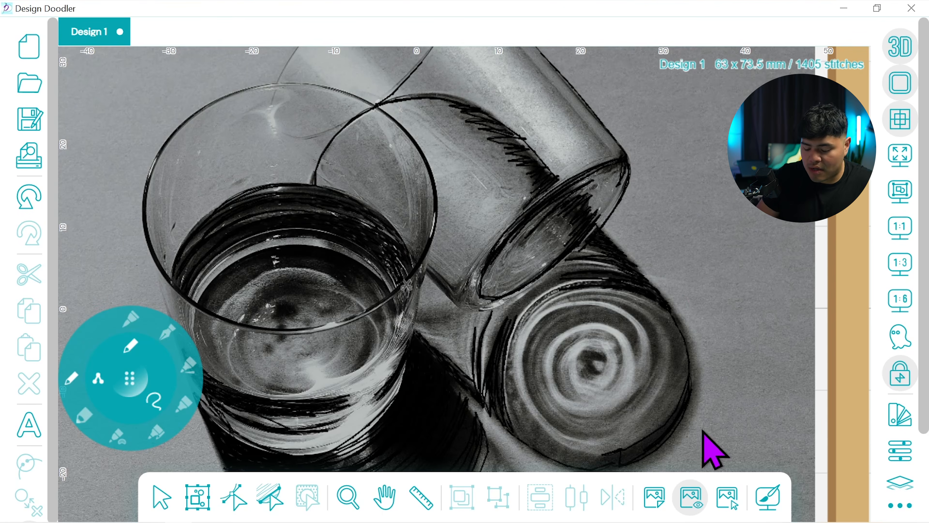
click(691, 495)
click(691, 495)
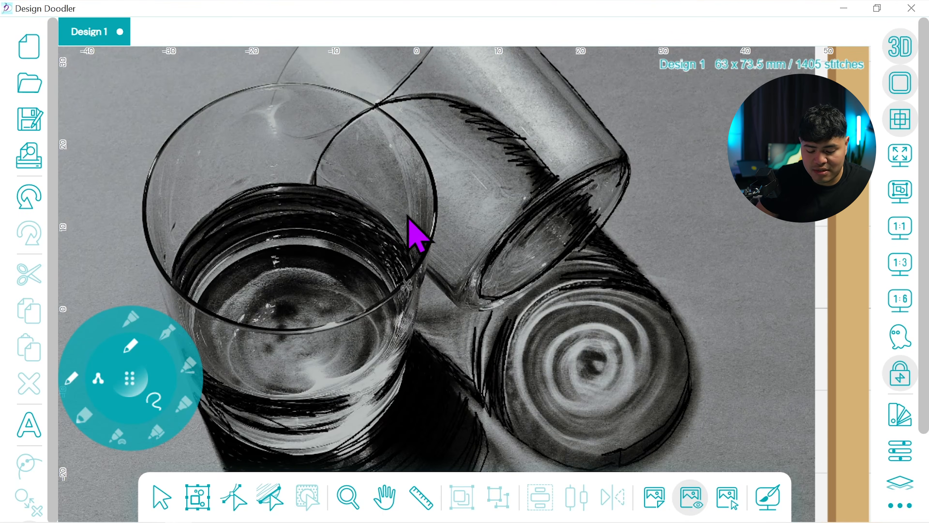
click(688, 498)
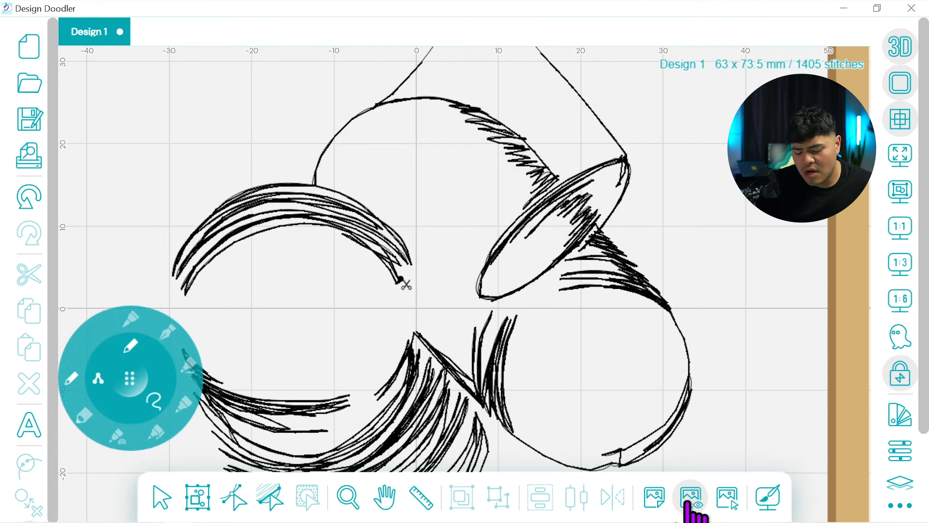
click(687, 501)
click(689, 498)
click(689, 498)
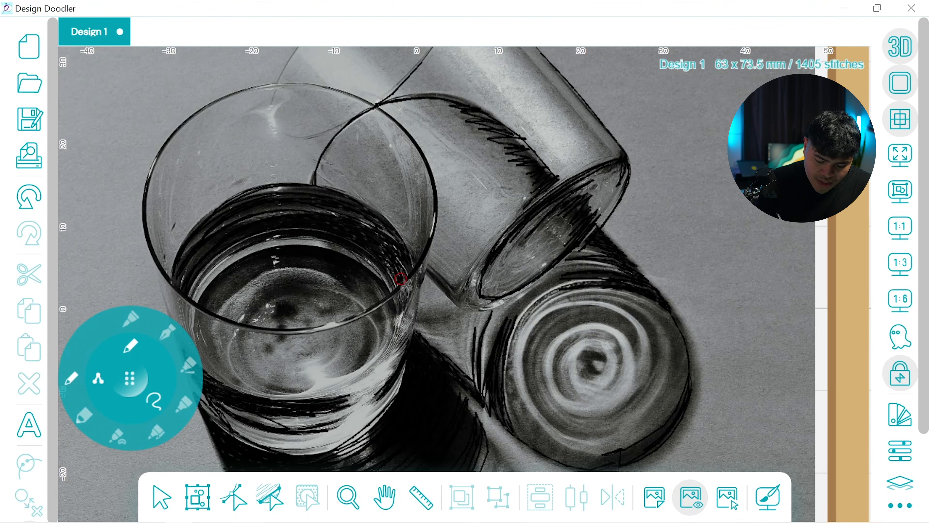
click(689, 499)
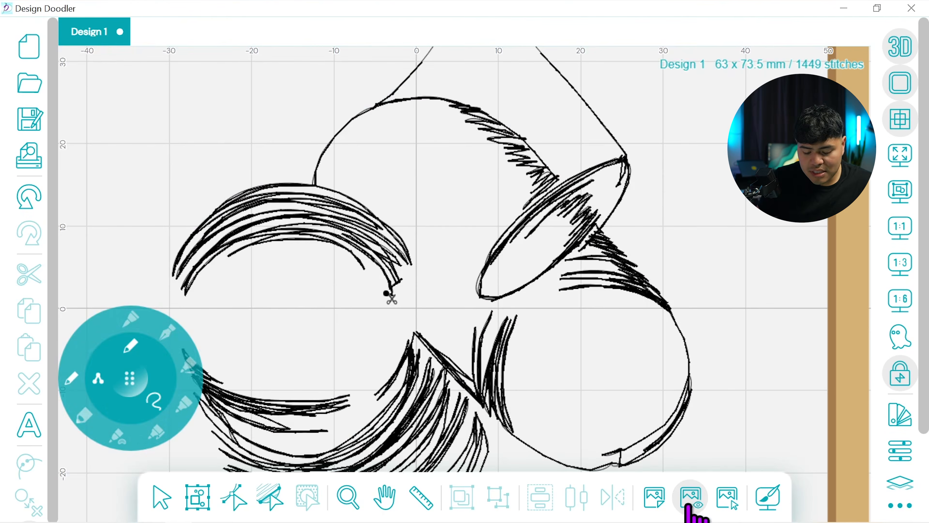
click(691, 497)
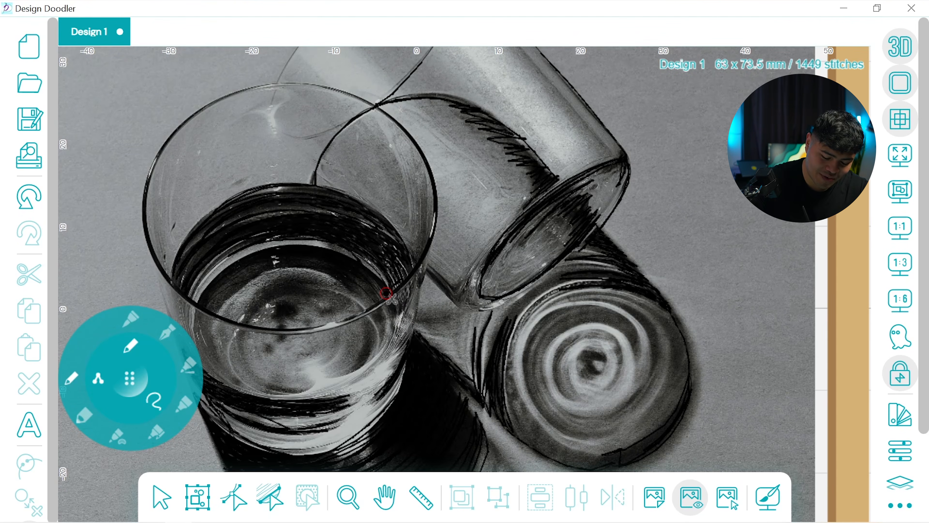
Step: Stitch the inner dark areas of the liquid and the upright glass's front and side rim, checking the result with the photo hidden
drag(386, 293, 379, 300)
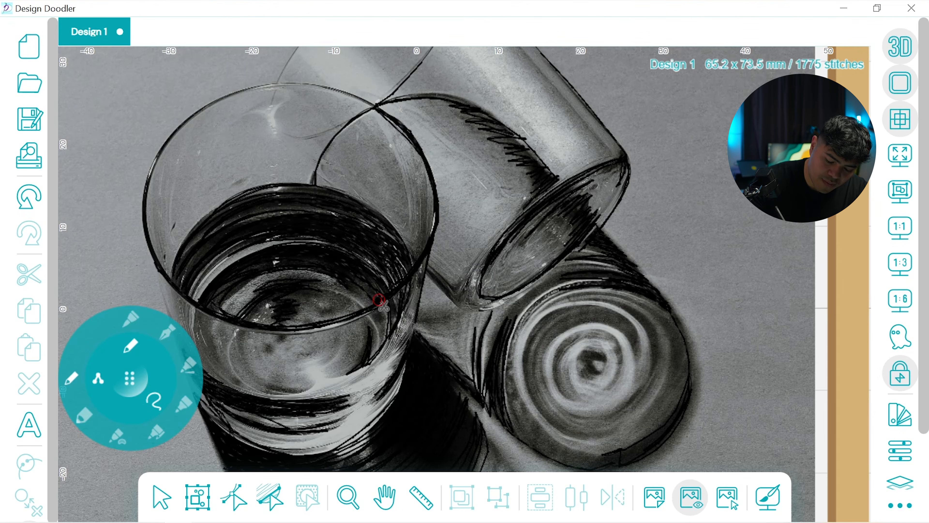
drag(375, 107, 317, 192)
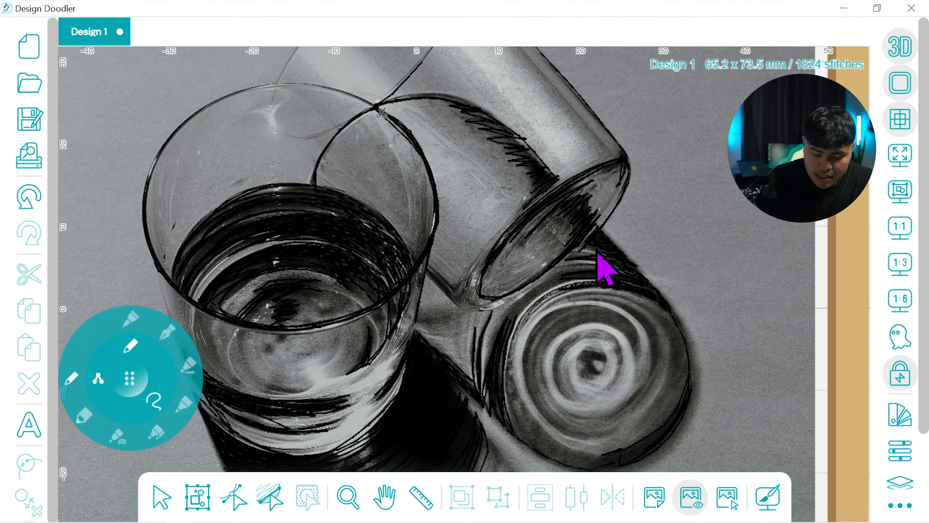
click(691, 497)
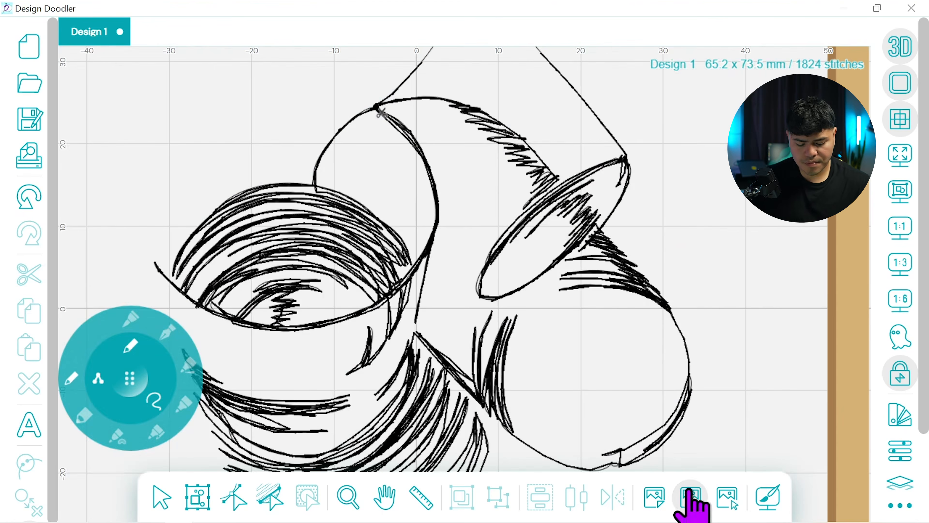
click(695, 495)
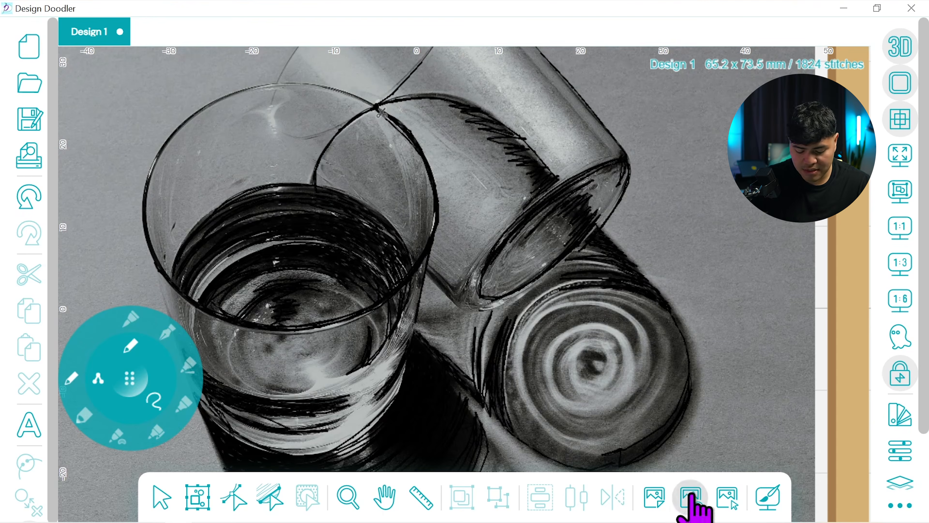
Step: Trace and thicken the upright glass's back rim from its crossing with the tilted glass around the far side, undoing the first stroke
click(384, 497)
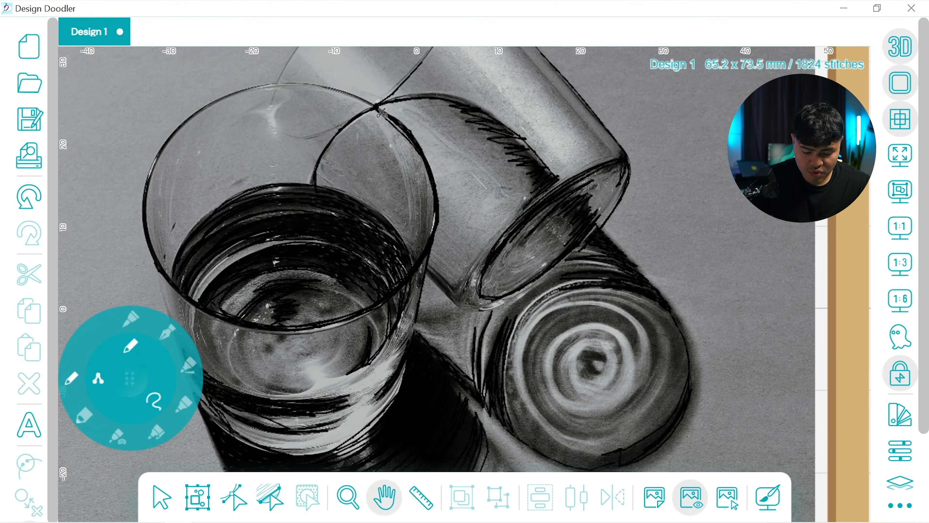
drag(487, 184, 596, 326)
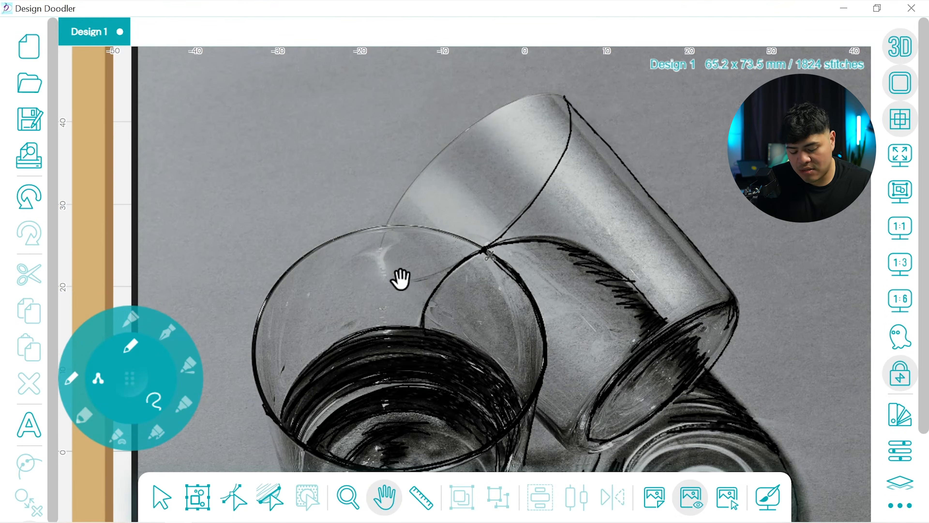
click(130, 373)
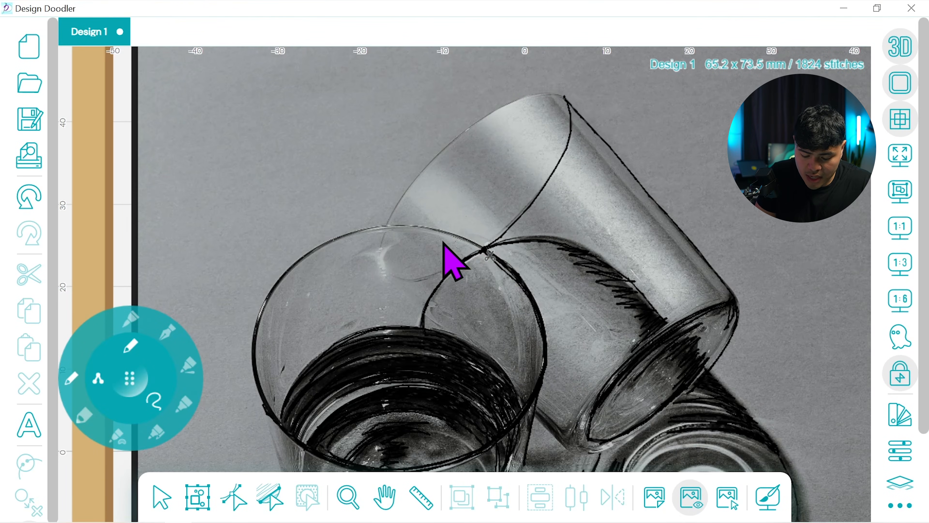
click(484, 250)
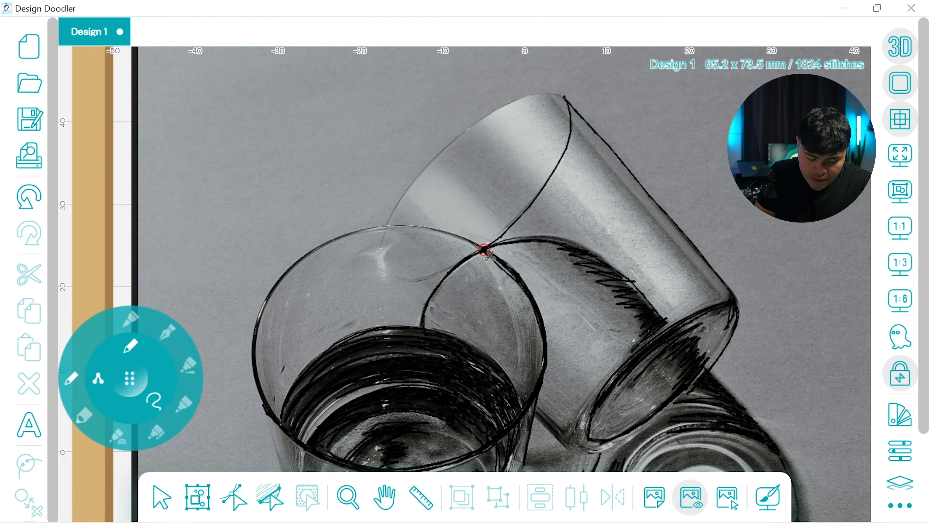
mouse_move(484, 250)
mouse_down()
mouse_move(262, 322)
mouse_move(254, 363)
mouse_move(311, 249)
mouse_up()
key(ctrl+z)
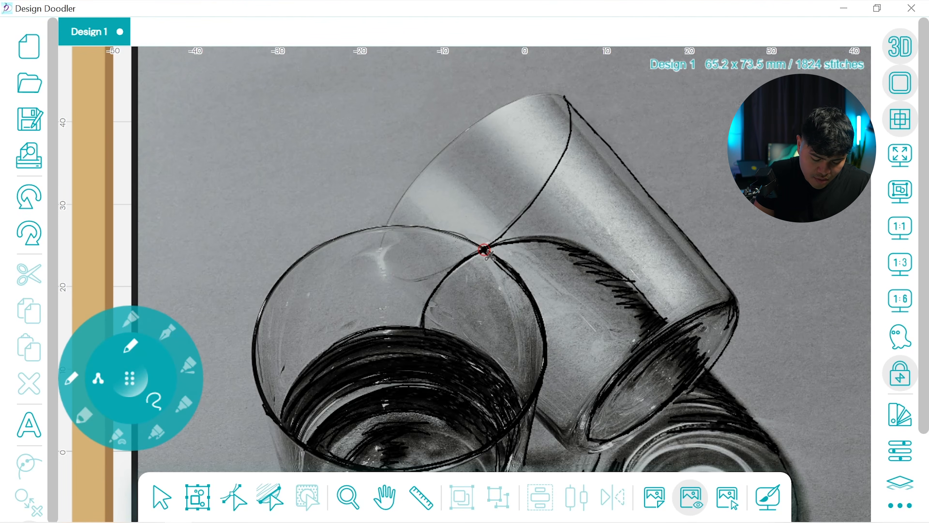
drag(484, 250, 270, 384)
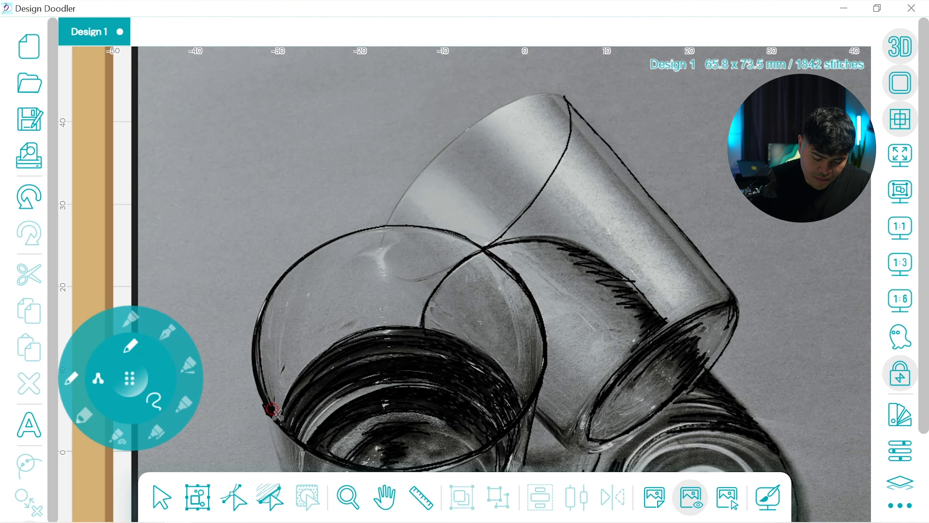
drag(272, 409, 255, 332)
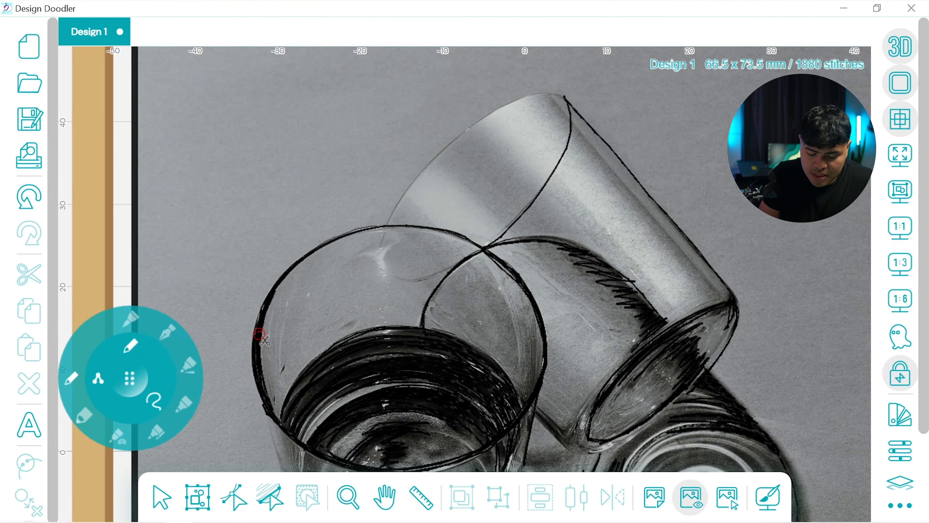
drag(259, 334, 488, 248)
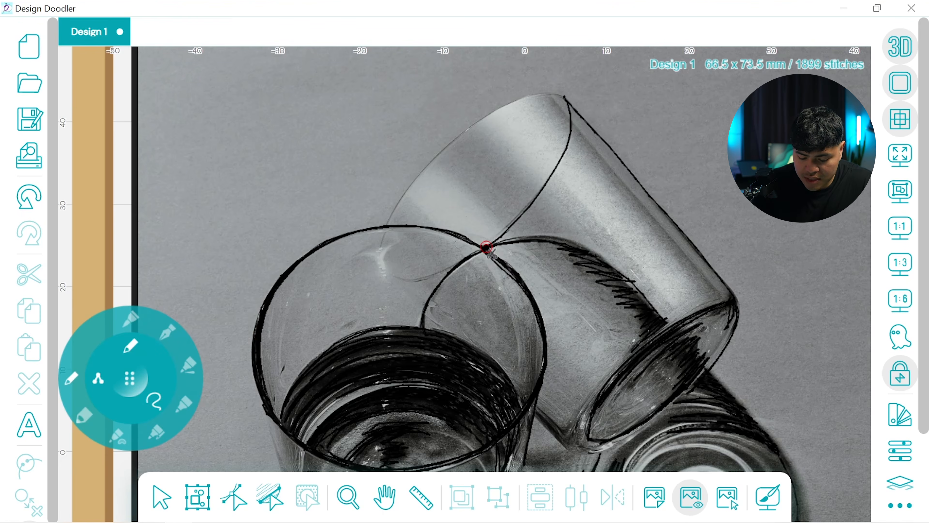
Step: Stitch the tilted glass's far rim down to the upright glass, undoing two attempts, and go over its rim and outer side edge again
mouse_move(487, 248)
mouse_down()
mouse_move(564, 96)
mouse_move(437, 160)
mouse_move(389, 236)
mouse_up()
click(29, 197)
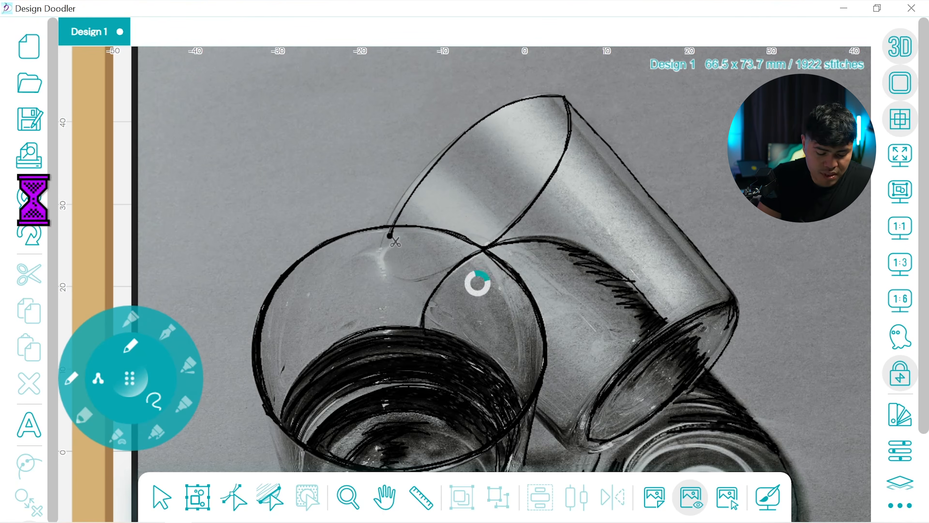
drag(469, 126, 441, 159)
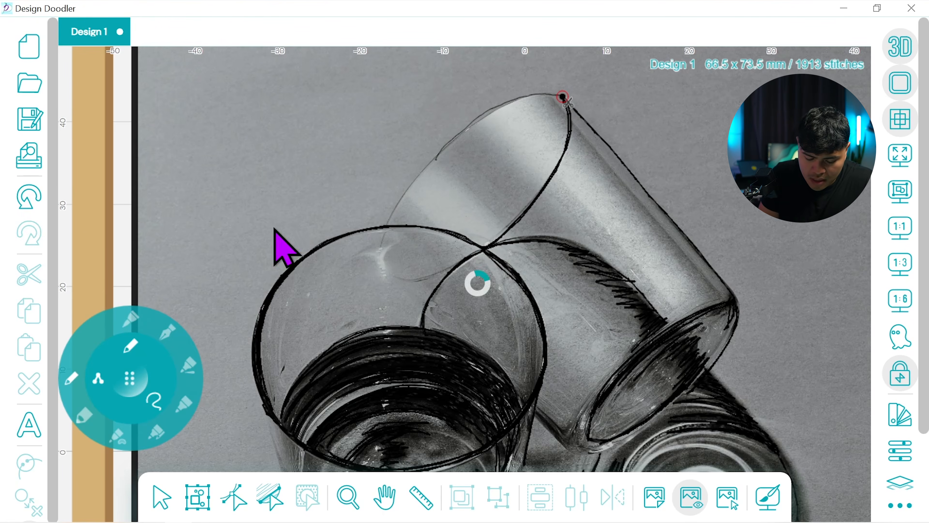
click(29, 198)
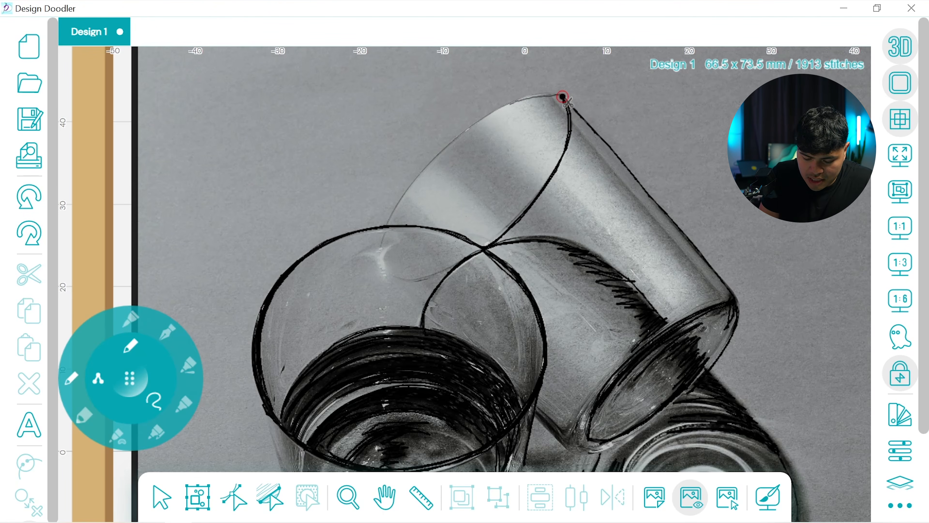
drag(511, 104, 453, 141)
drag(380, 247, 381, 249)
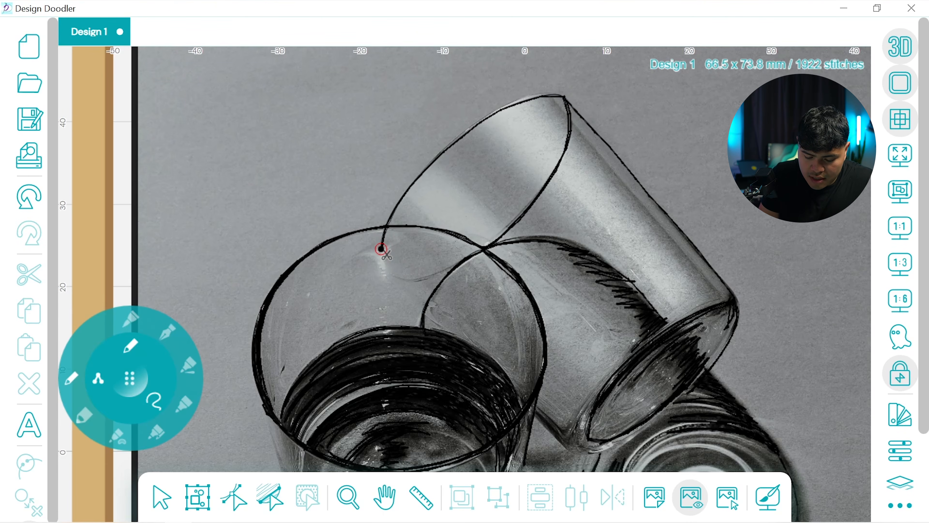
click(570, 99)
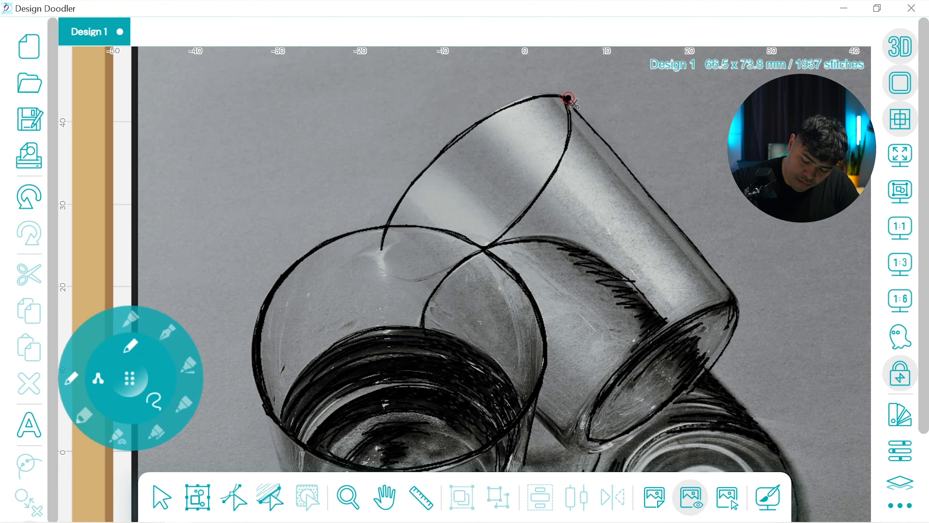
click(736, 304)
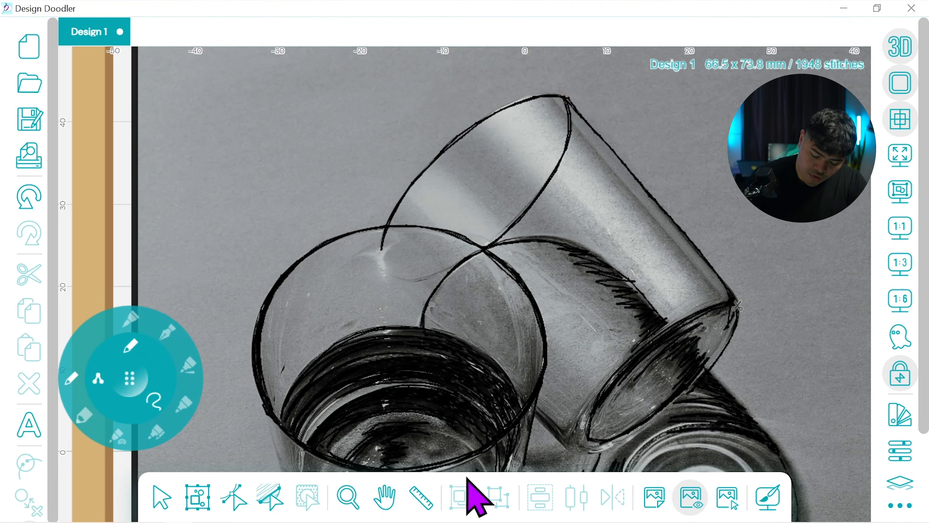
Step: Stitch the tilted glass's lower edge to its base corner, and the upright glass's side edge down to its dark shadow
click(385, 497)
drag(544, 300, 411, 183)
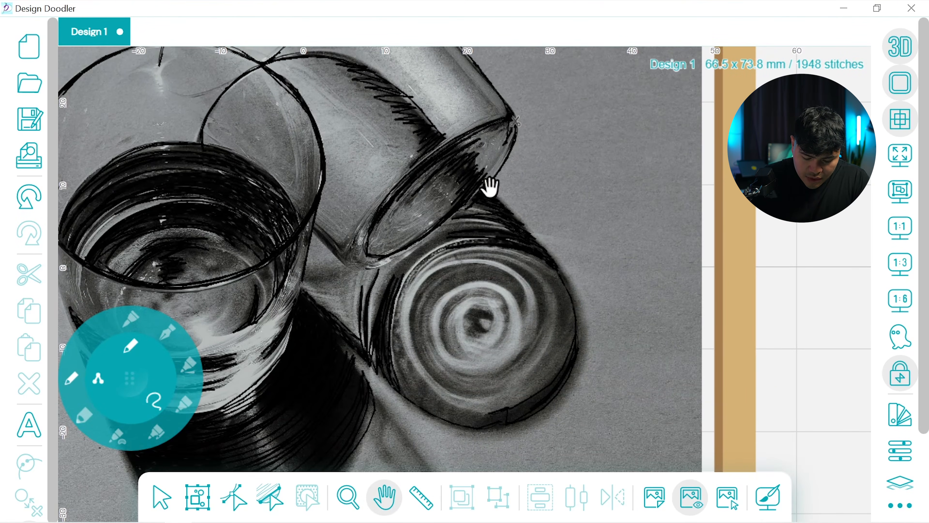
click(132, 383)
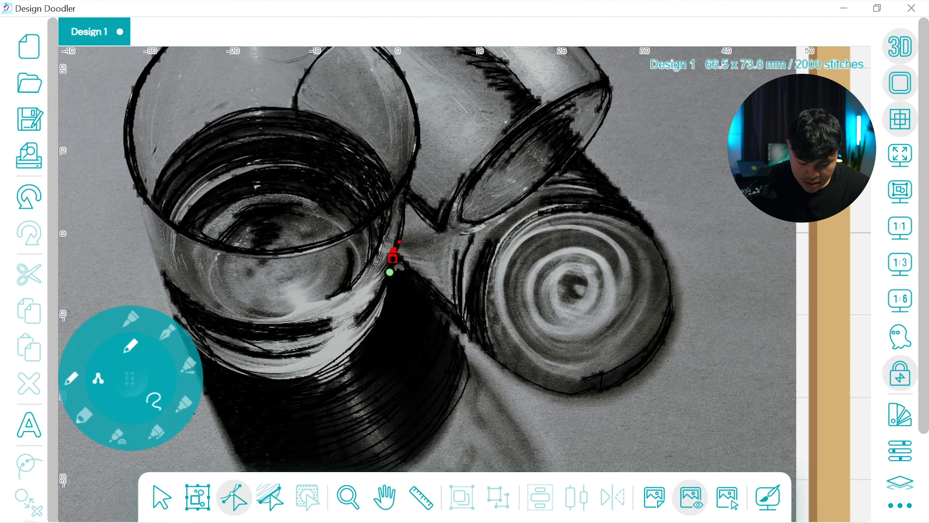
drag(394, 251, 397, 311)
click(172, 498)
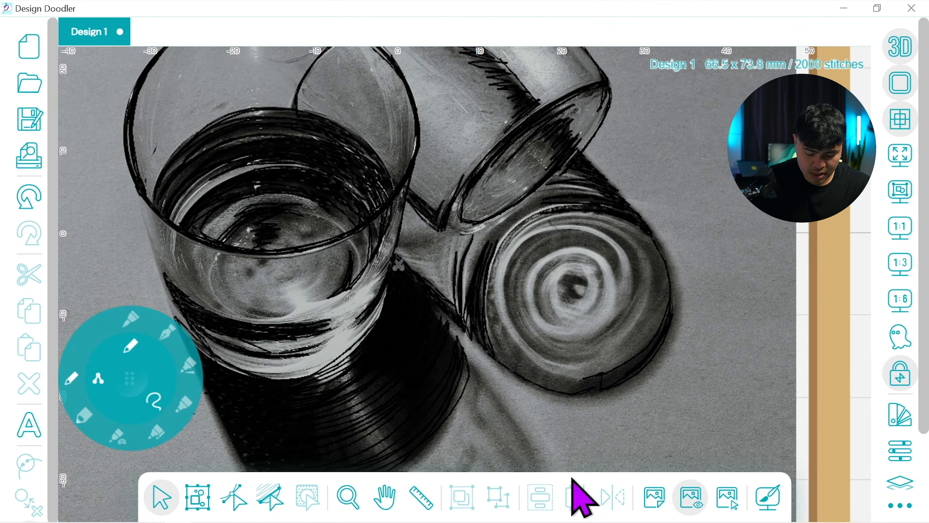
Step: Review the whole stitched sketch in the hoop with the photo hidden, selecting and deselecting the design to inspect it
click(691, 497)
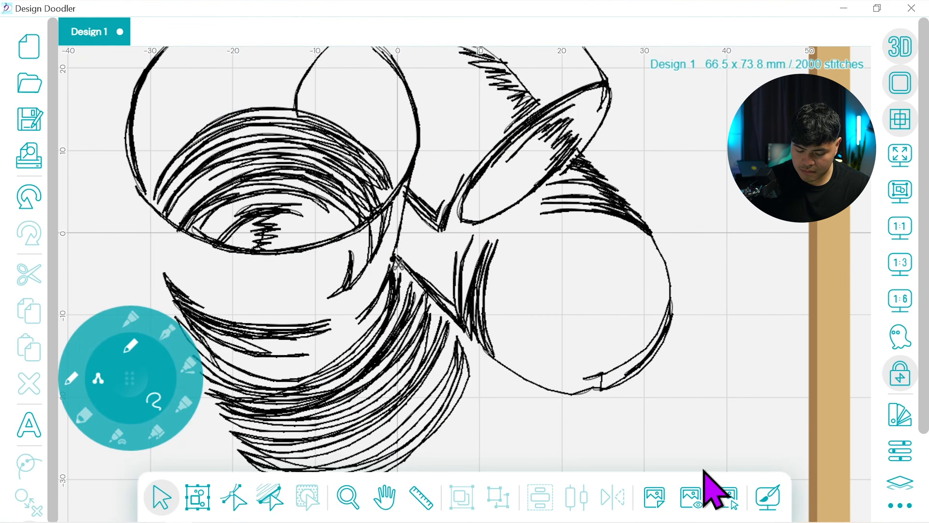
click(910, 198)
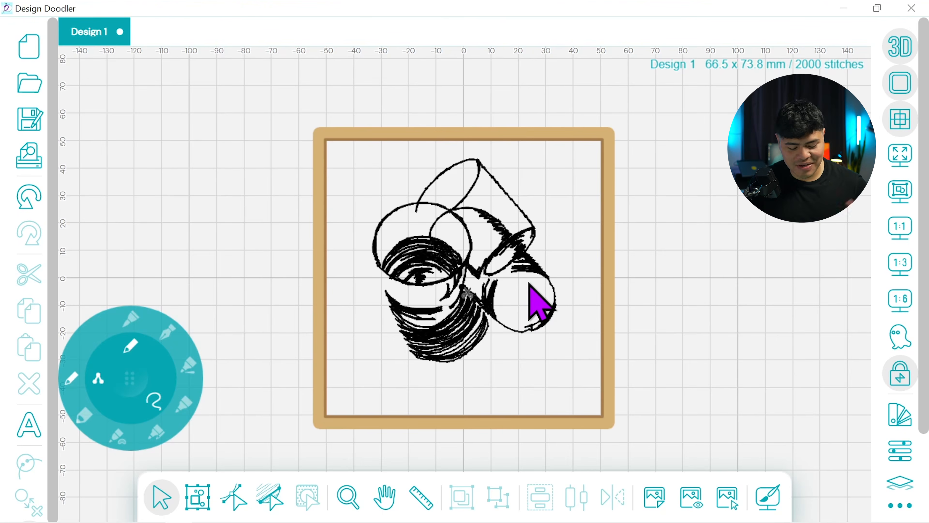
click(458, 312)
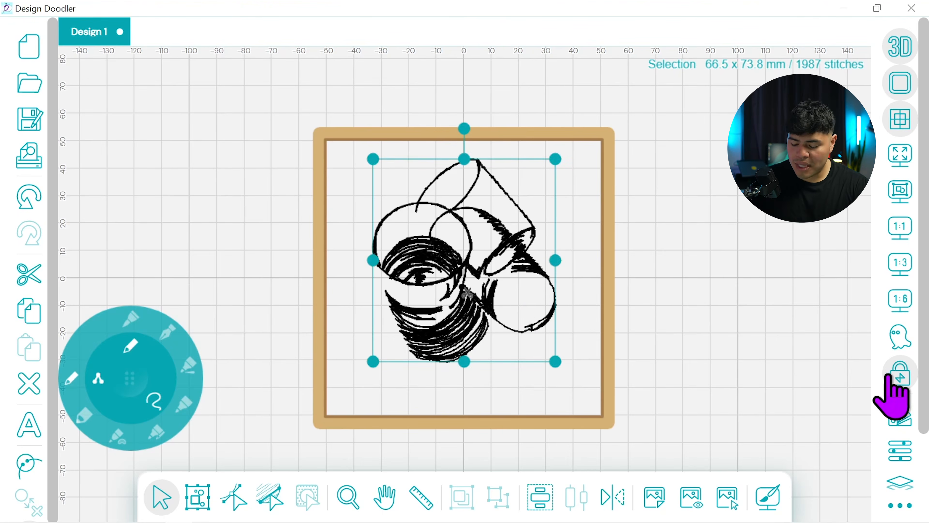
click(900, 451)
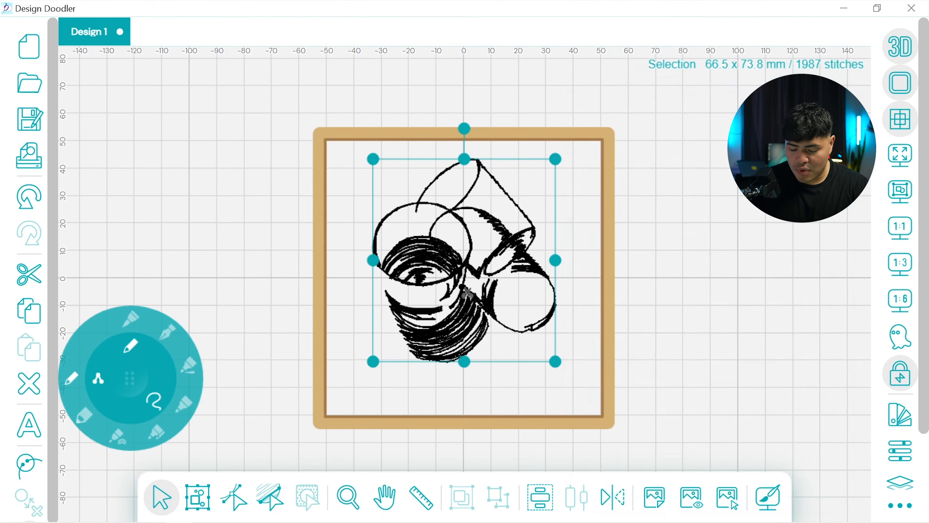
click(723, 172)
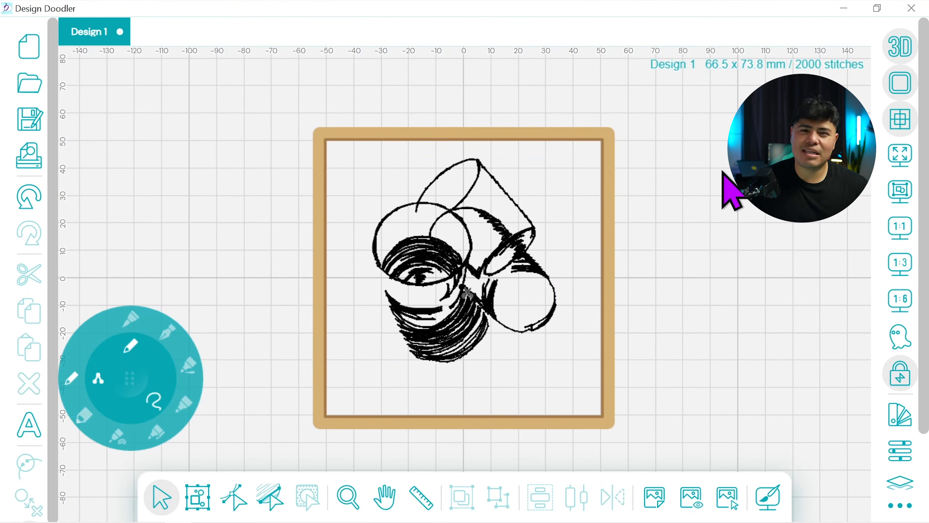
Step: Set the workspace background to a solid light grey
click(768, 498)
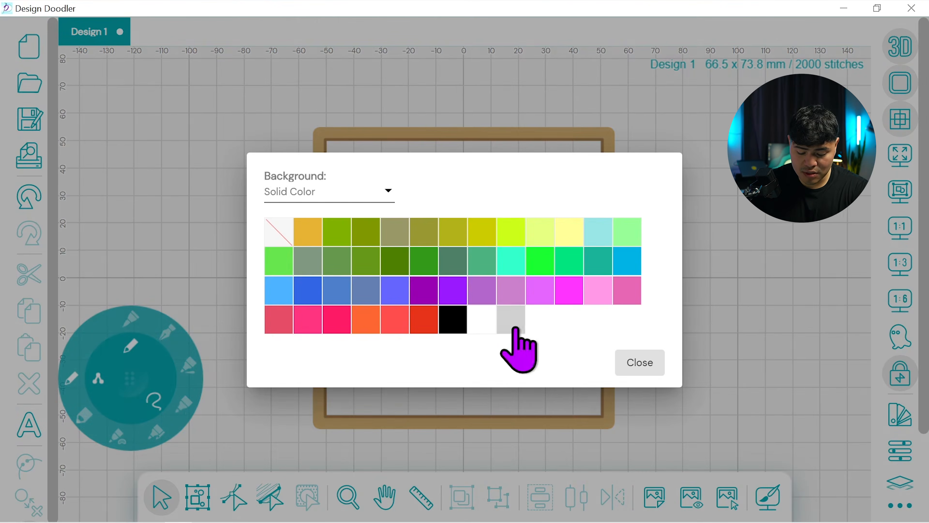
click(511, 322)
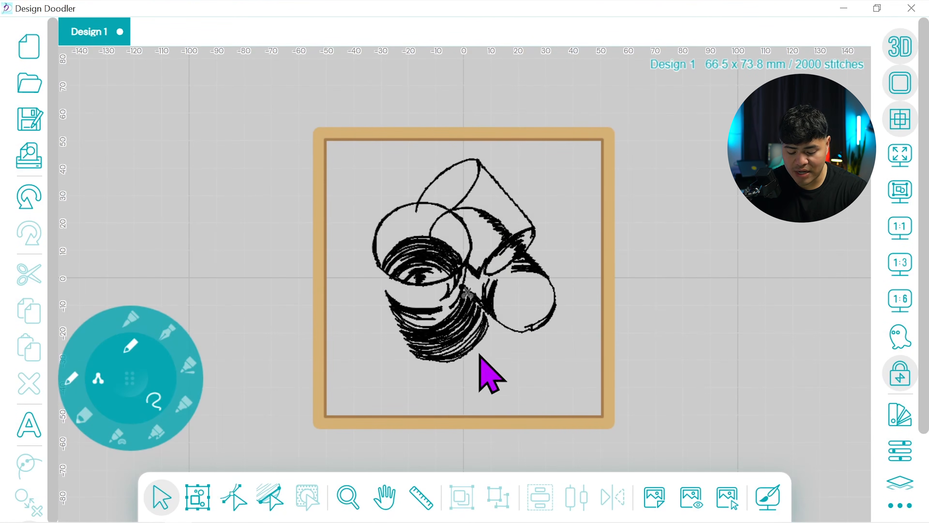
Step: Compare the black stitching with the photo repeatedly shown and hidden, in the full view and close up, leaving the photo visible
click(690, 497)
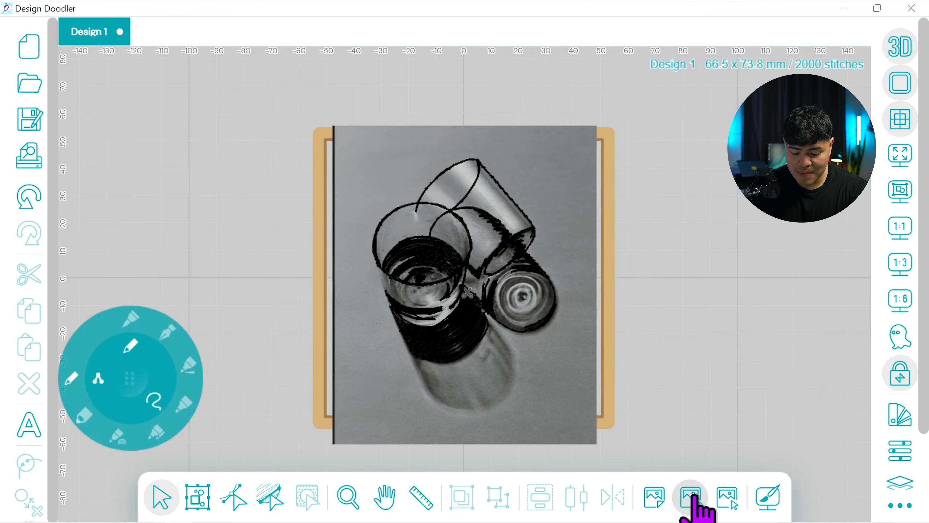
click(691, 497)
click(691, 497)
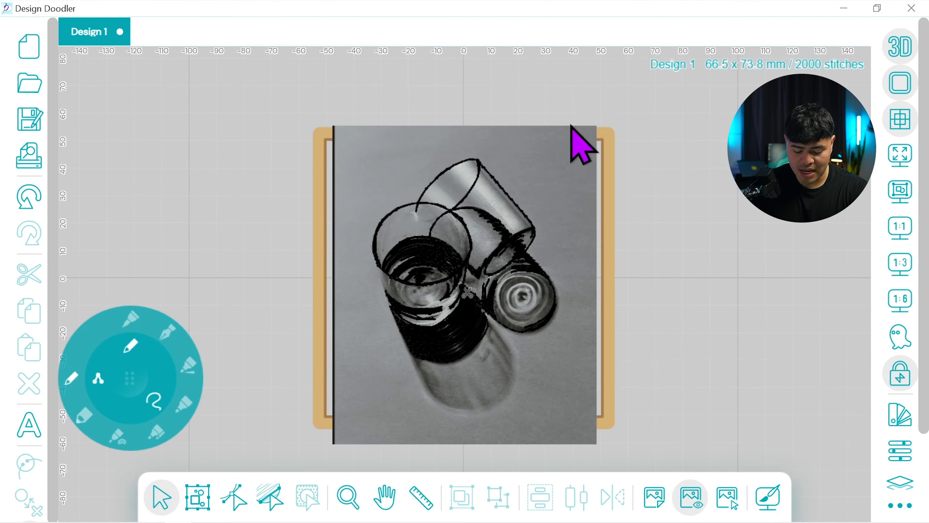
click(691, 497)
click(690, 497)
click(690, 497)
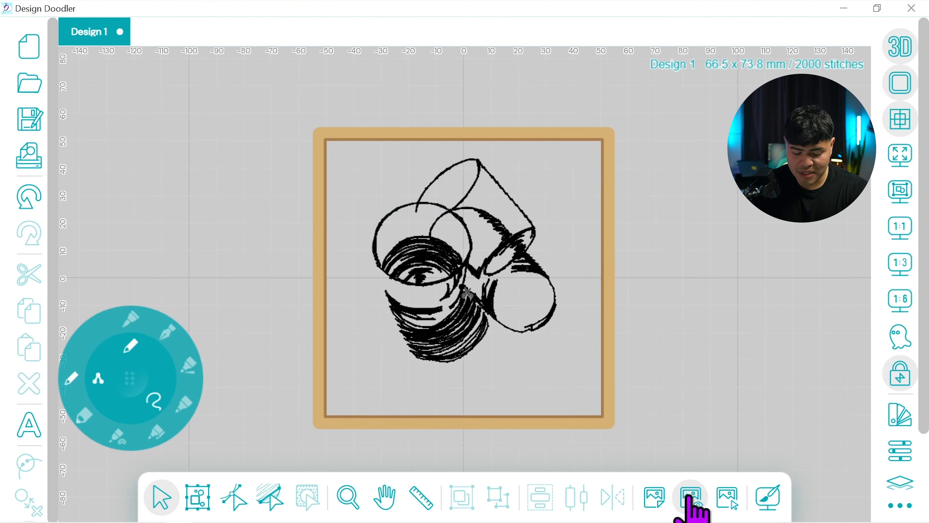
click(690, 496)
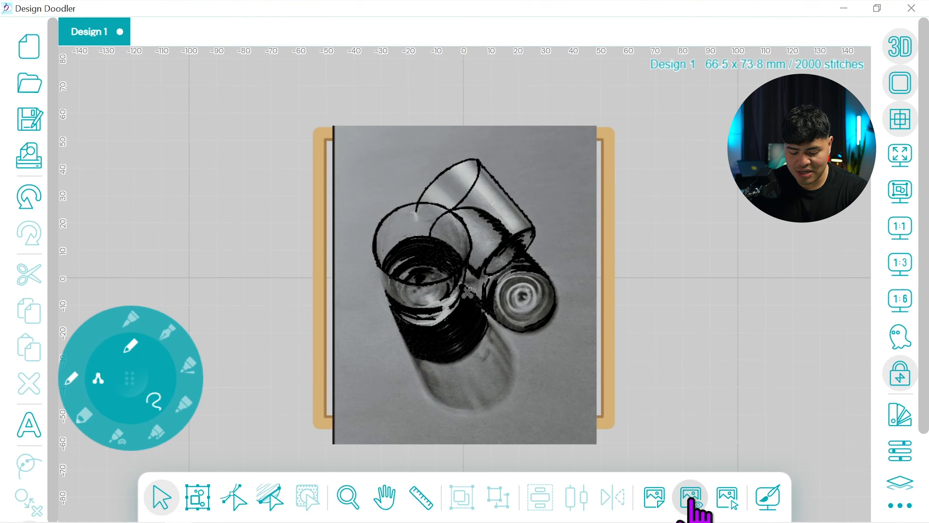
click(690, 497)
click(690, 497)
click(691, 497)
click(690, 497)
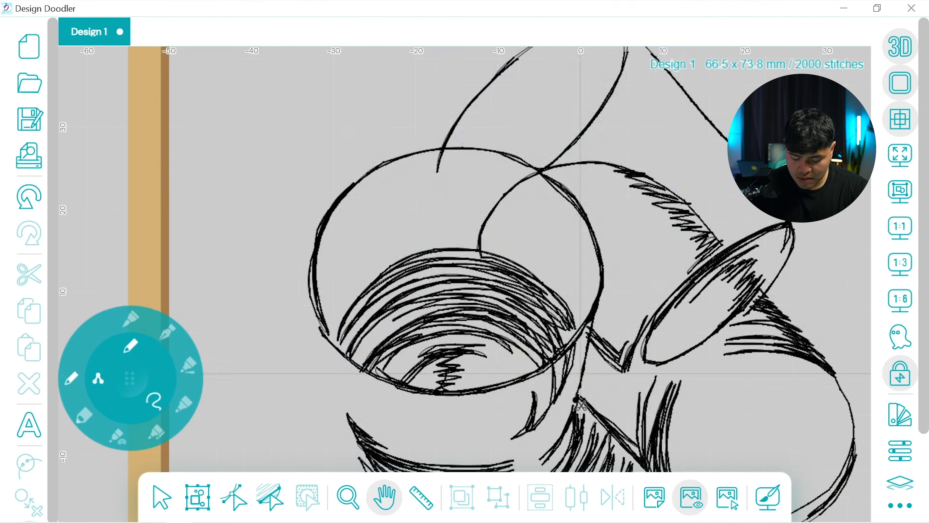
click(690, 497)
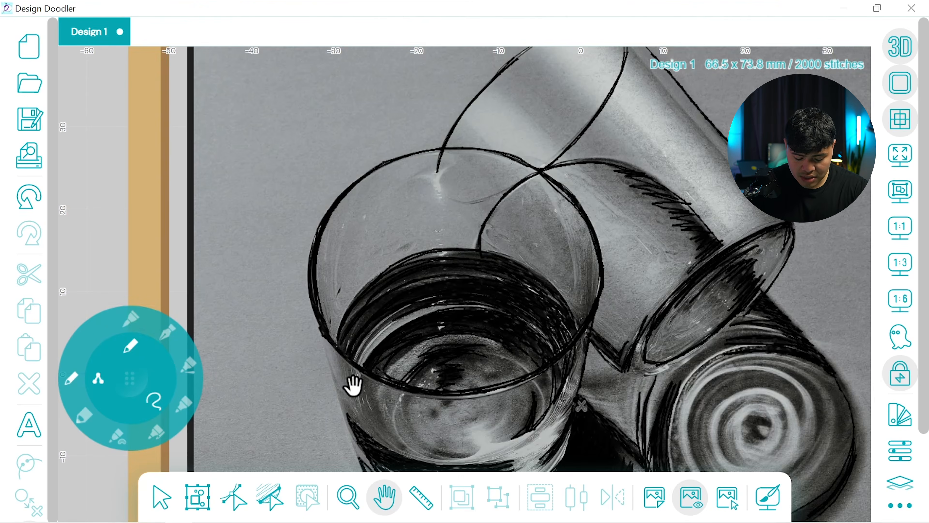
Step: Choose dark grey thread 58 and ready freehand stitching over the pale shadow below the upright glass
click(901, 417)
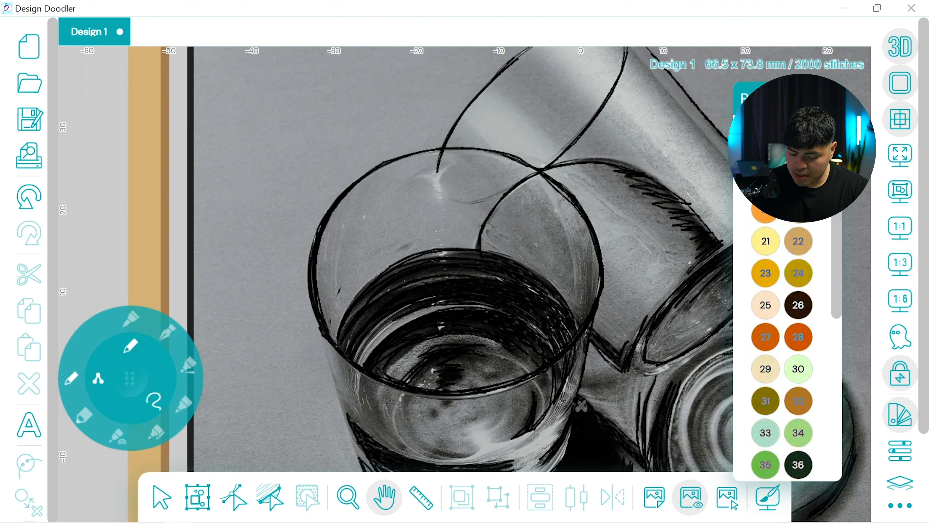
scroll(782, 346, down, 4)
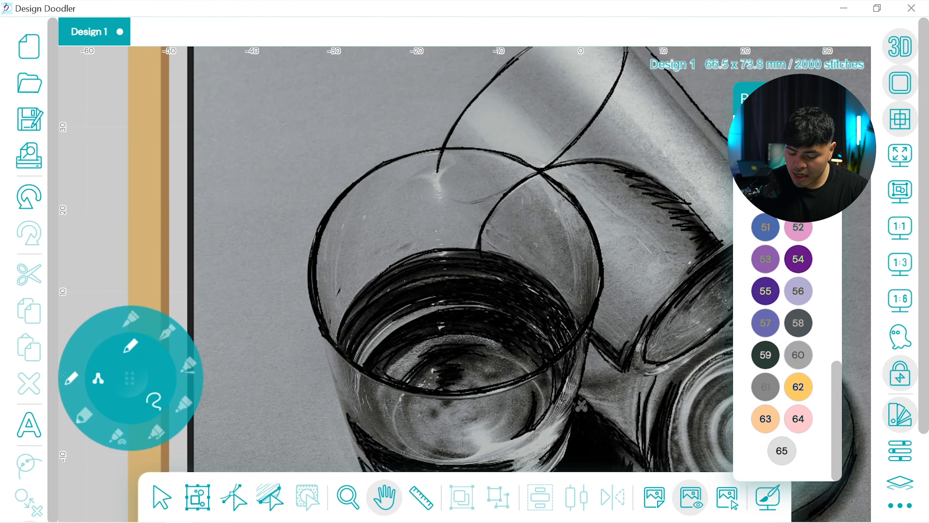
click(798, 322)
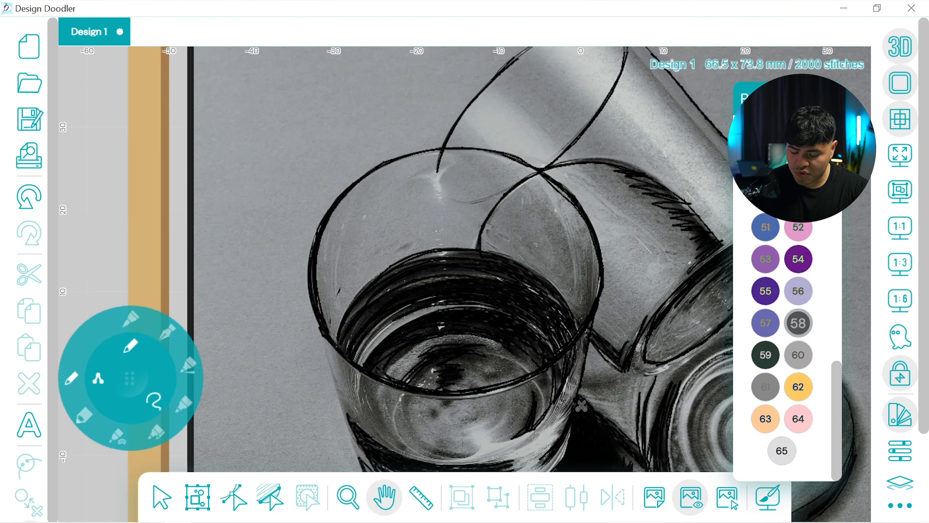
click(900, 415)
mouse_move(508, 411)
mouse_down()
mouse_move(421, 224)
mouse_move(434, 204)
mouse_up()
drag(642, 327, 610, 246)
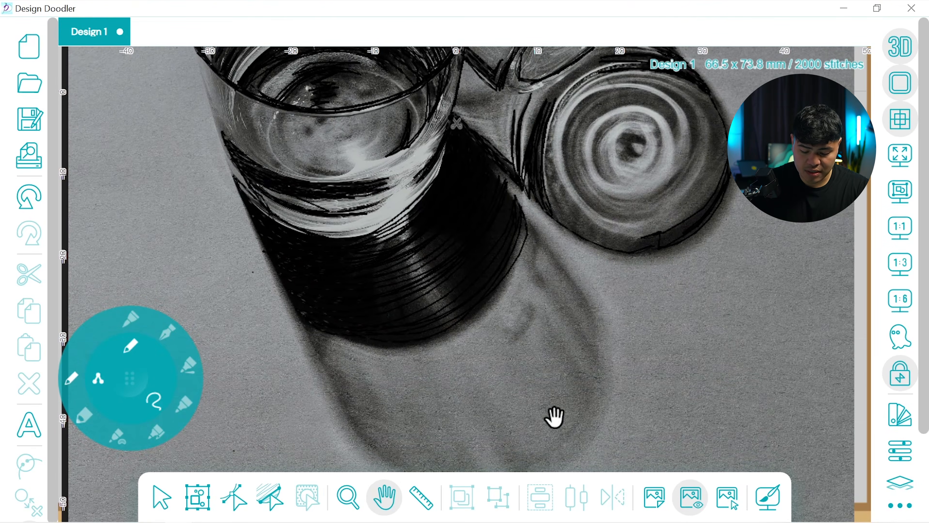
click(133, 378)
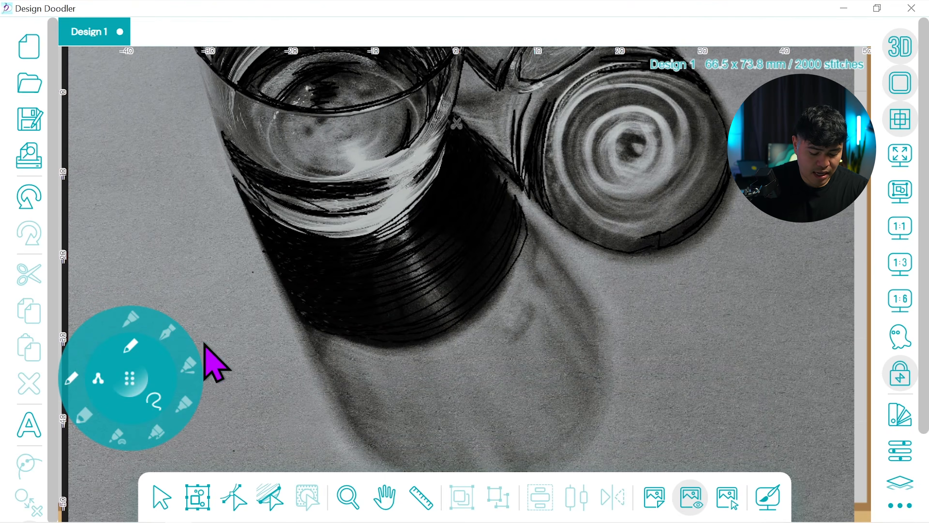
Step: Stitch dark grey strokes across the black shadow and down the pale shadow's right edge, checking them in 3D with the photo hidden
click(898, 51)
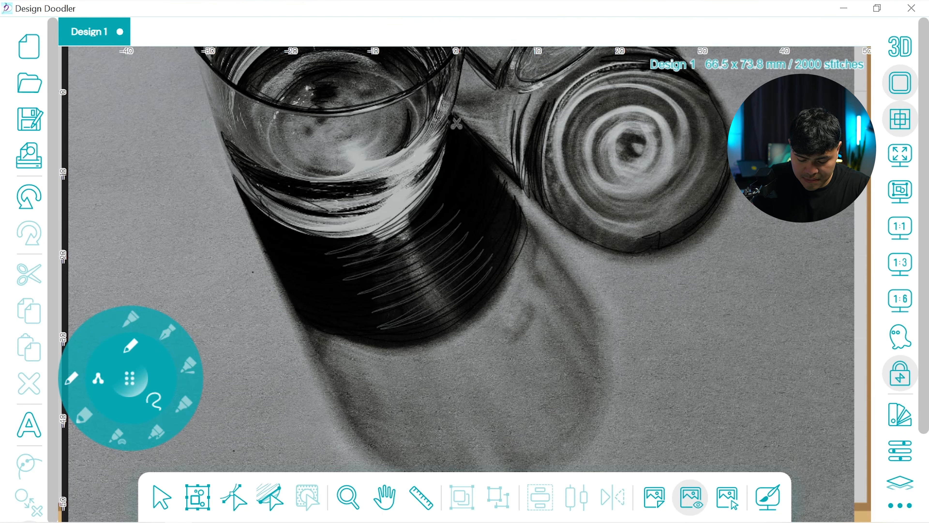
click(503, 278)
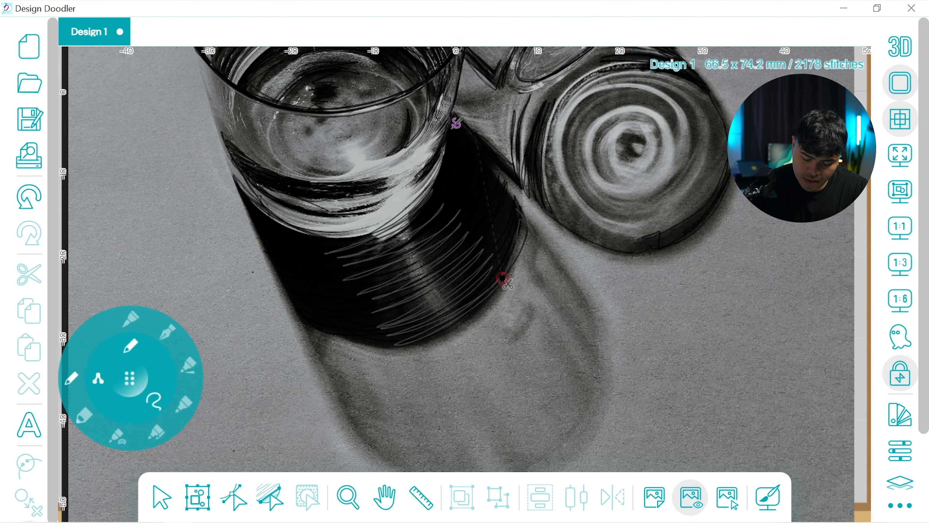
click(590, 319)
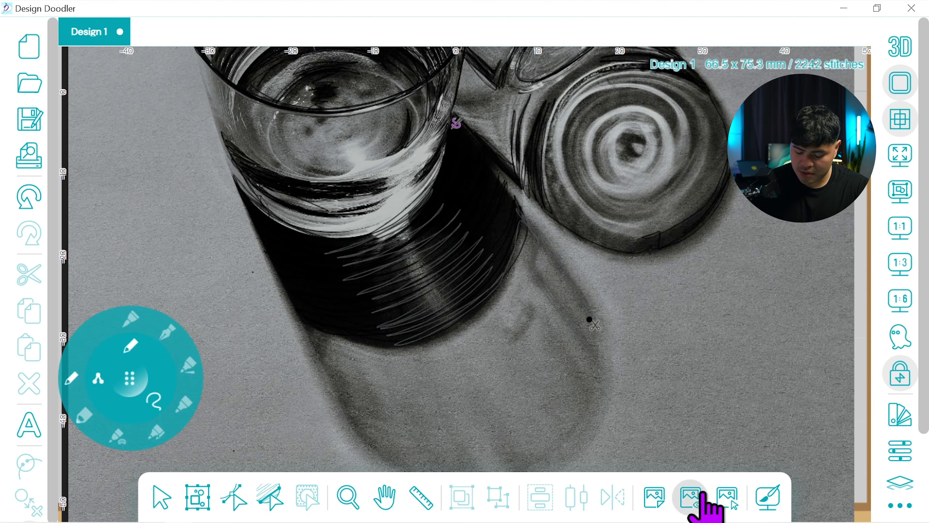
click(692, 500)
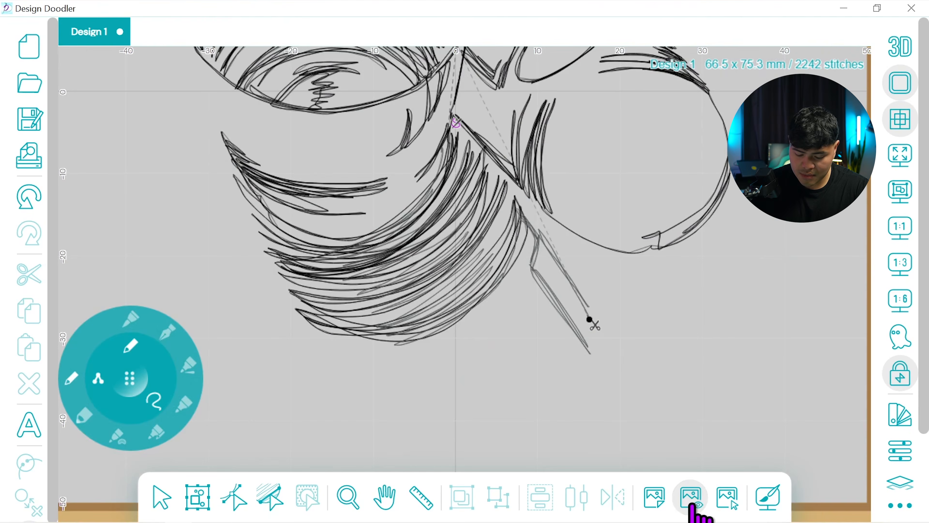
click(901, 47)
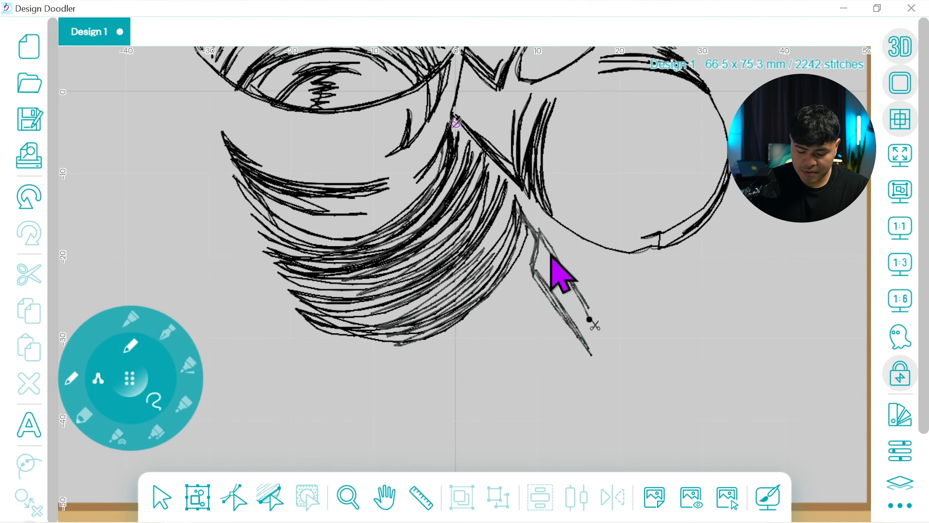
click(688, 501)
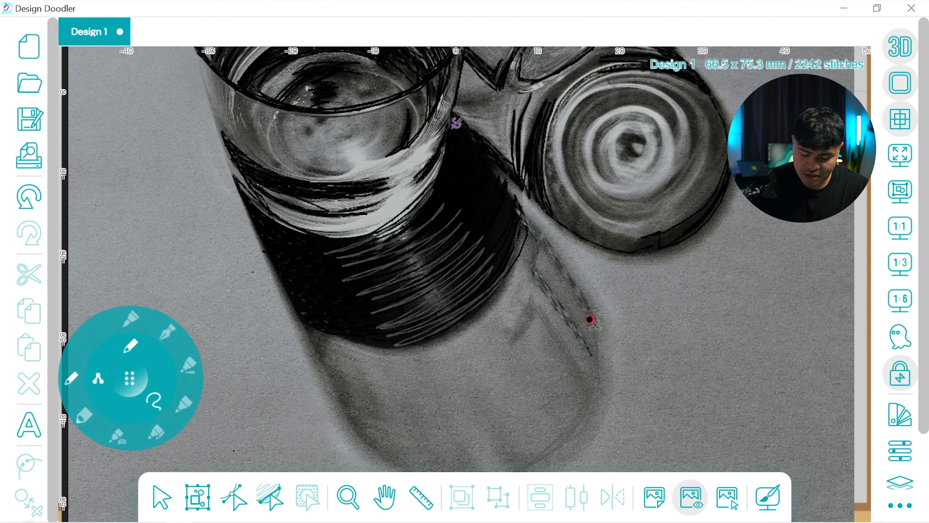
Step: Trace the pale shadow's right side in dark grey, including its inner streaks and curved outer edge, undoing the first attempt
drag(590, 320, 593, 398)
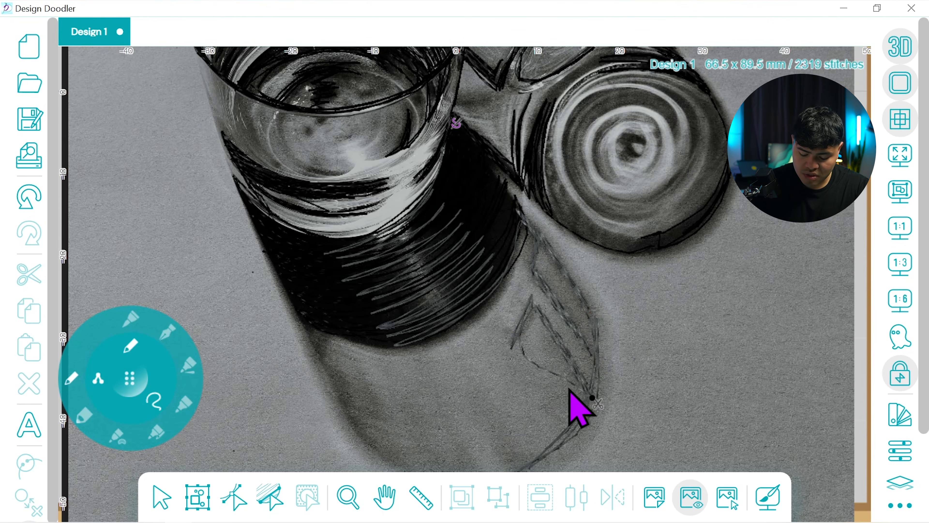
click(36, 194)
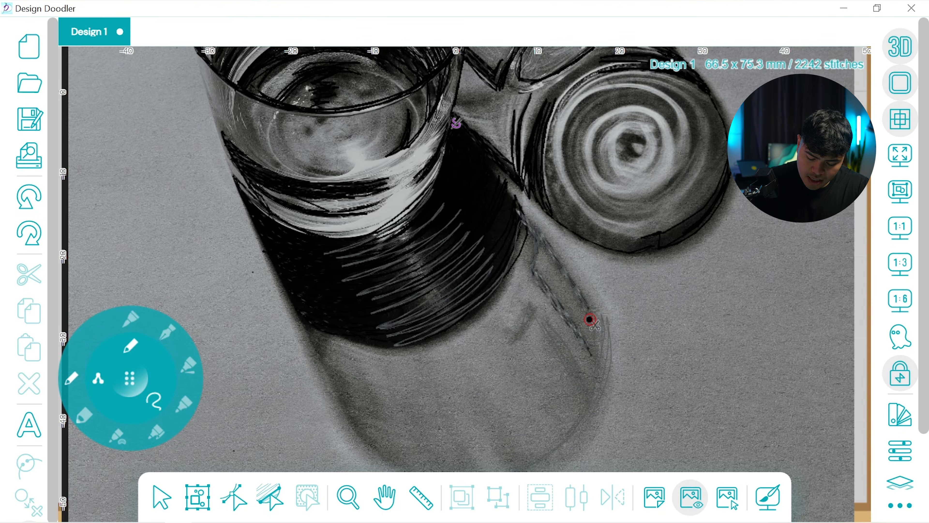
drag(577, 368, 586, 402)
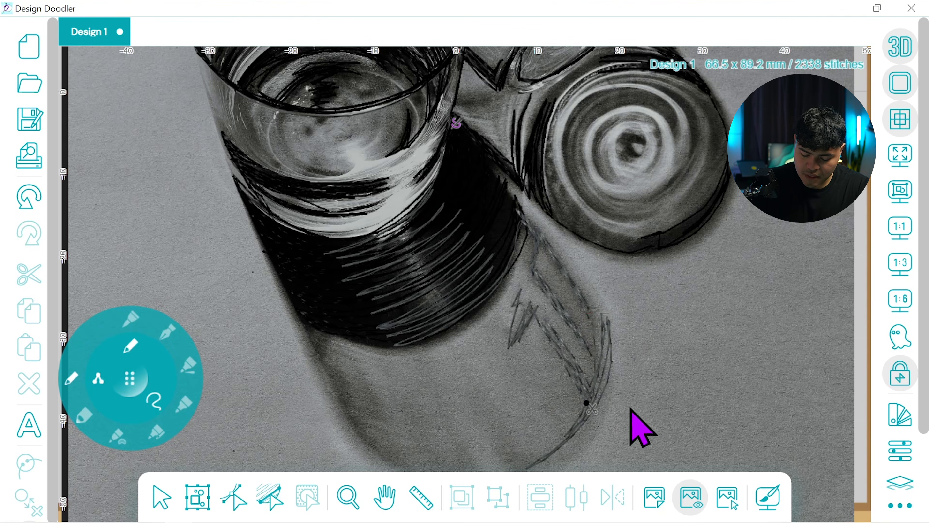
click(385, 497)
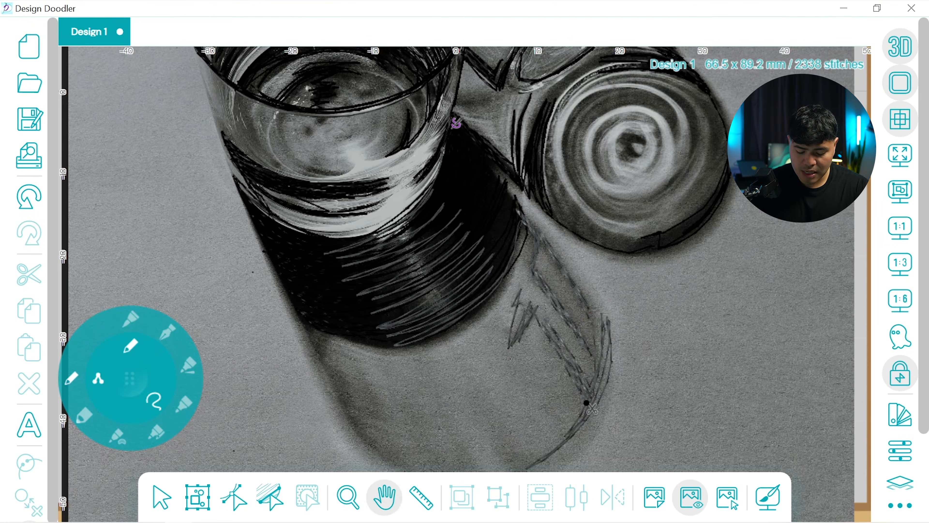
drag(476, 351, 535, 243)
click(130, 378)
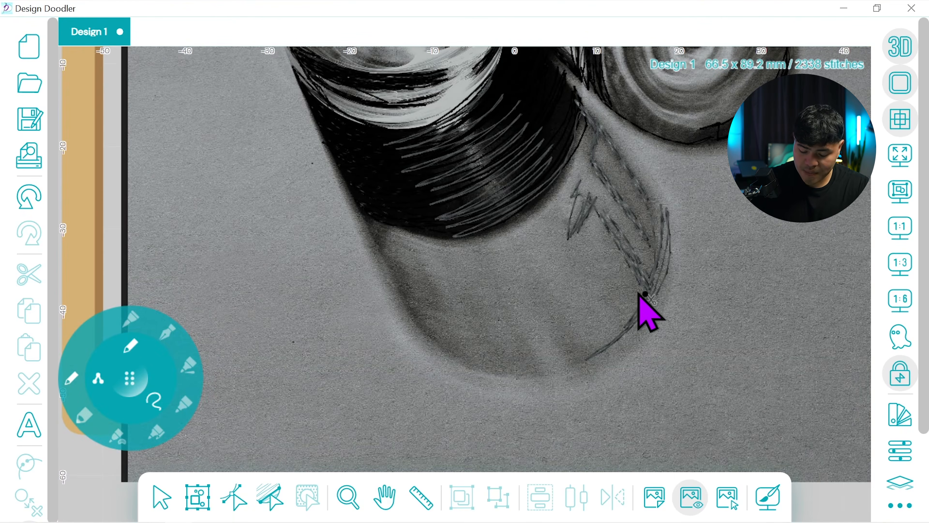
click(645, 294)
drag(645, 294, 572, 353)
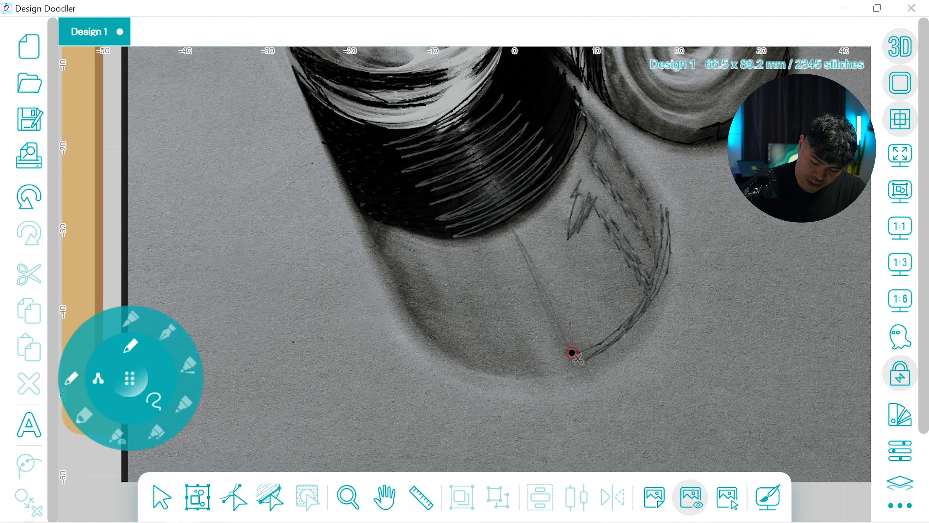
Step: Hatch the middle and left of the pale shadow in dark grey and thicken its outer right edge, undoing one stray stroke
drag(559, 340, 566, 362)
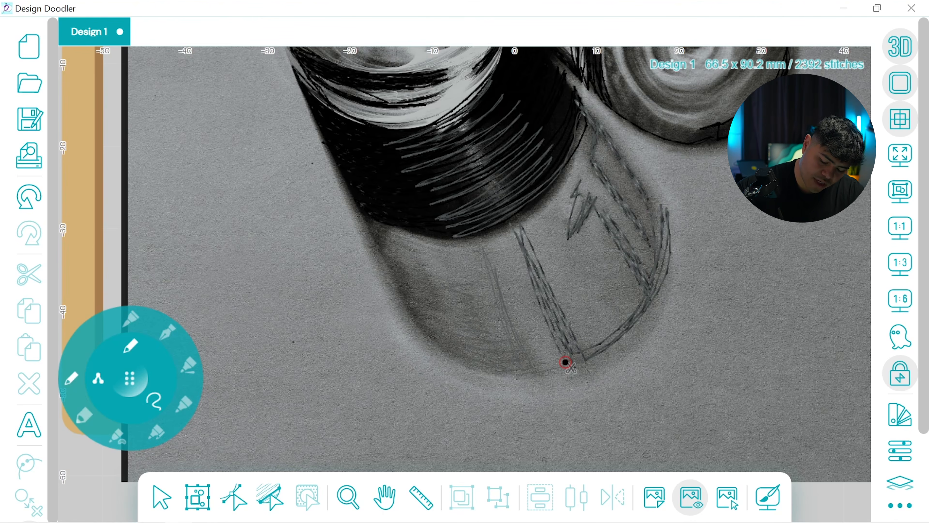
mouse_move(566, 362)
mouse_down()
mouse_move(445, 323)
mouse_move(472, 238)
mouse_move(591, 137)
mouse_up()
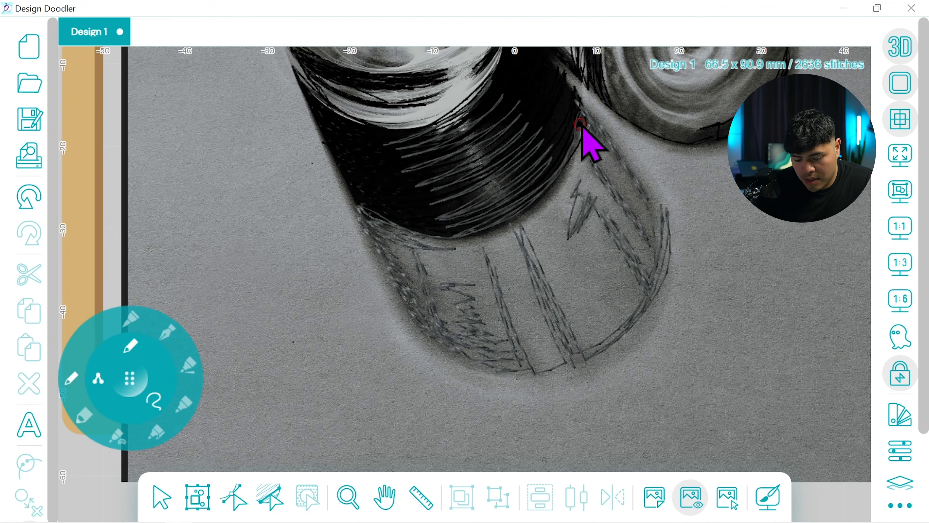
drag(581, 125, 586, 124)
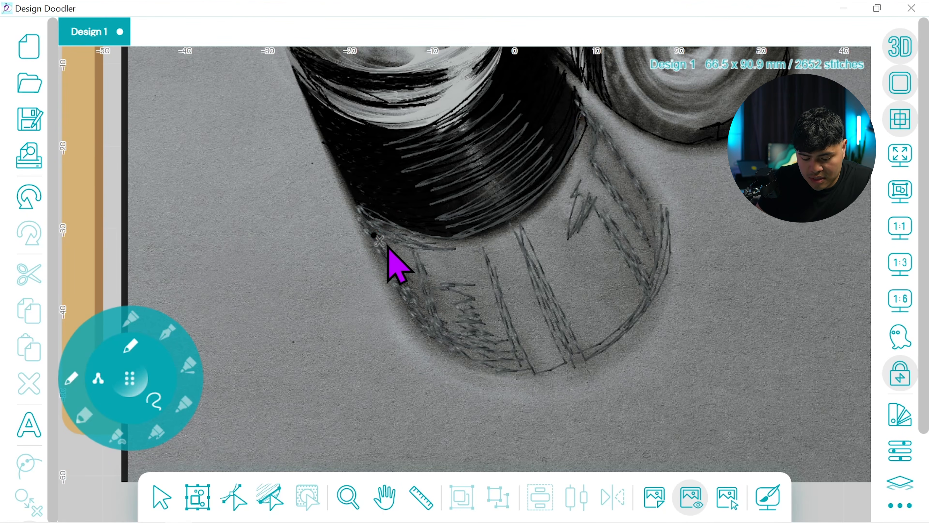
drag(374, 236, 442, 347)
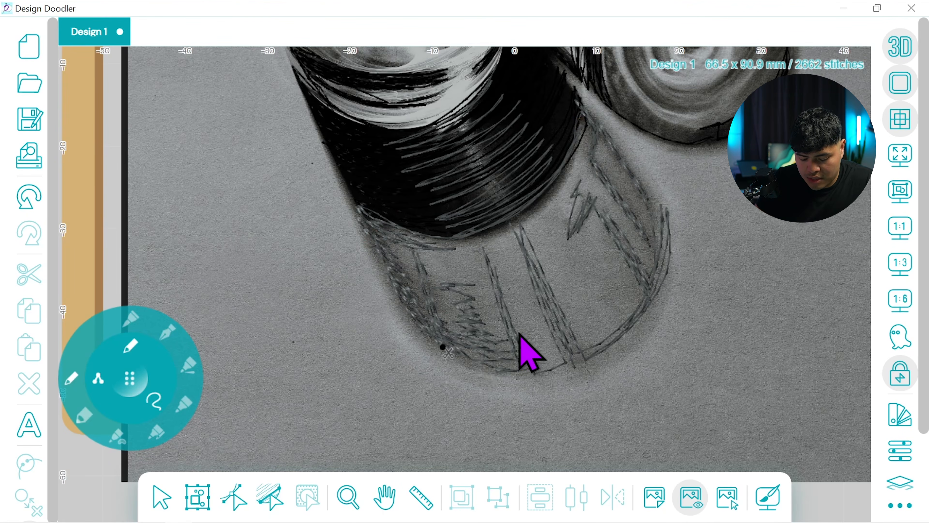
click(39, 186)
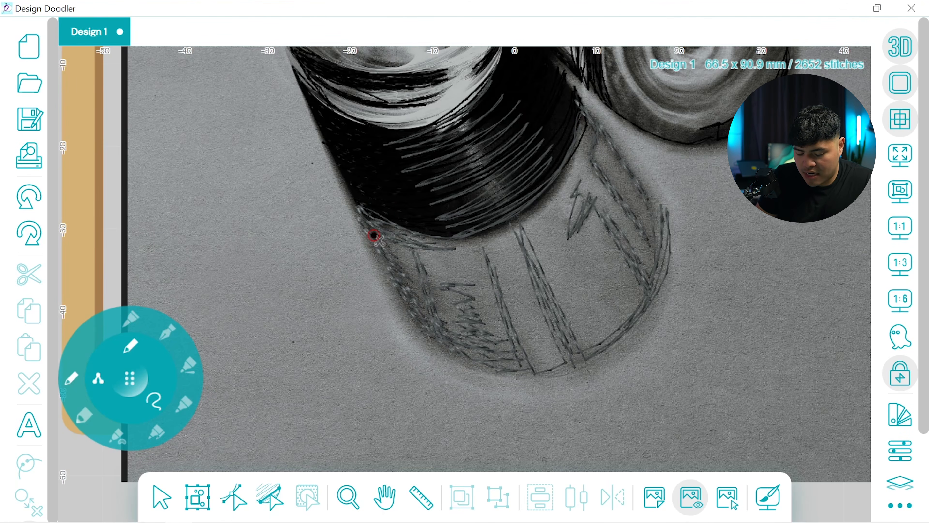
drag(657, 202, 667, 218)
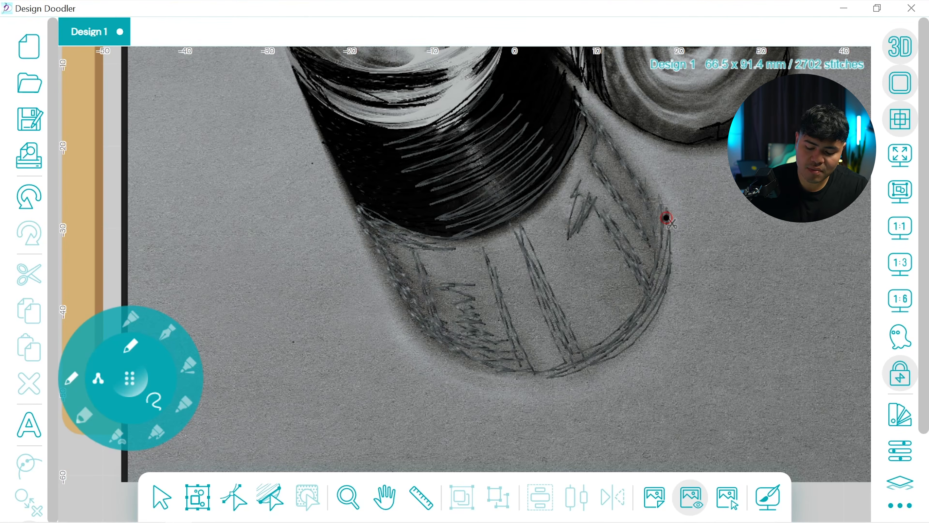
drag(666, 218, 578, 135)
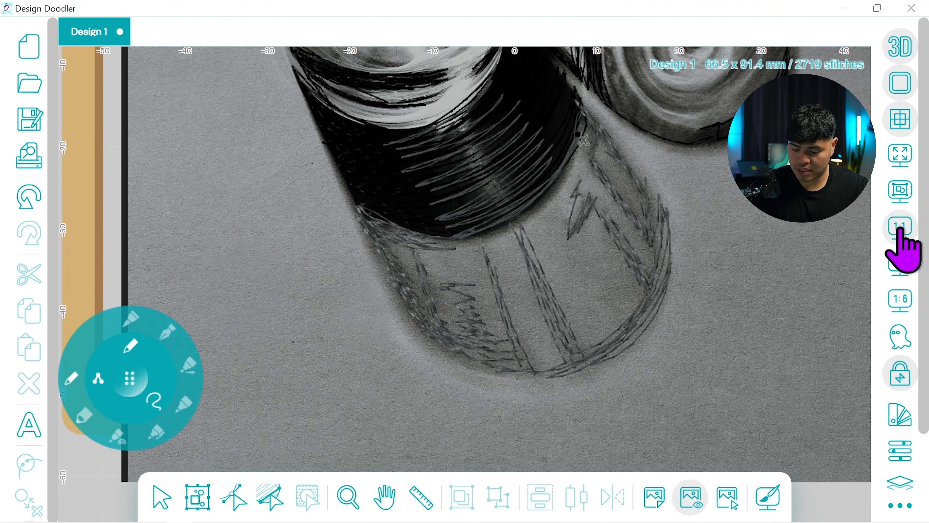
Step: Compare the shaded shadow with the photo at full hoop view by hiding and showing the photo
click(901, 230)
click(691, 499)
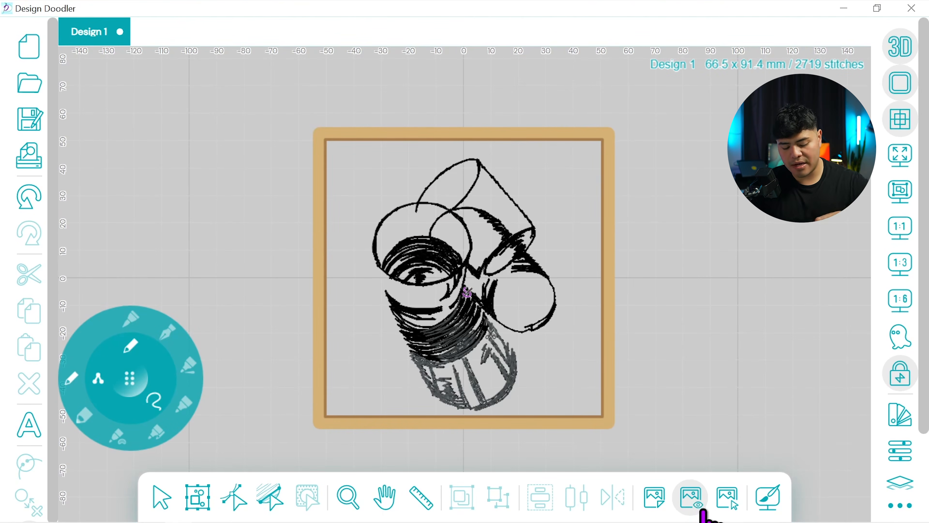
click(695, 504)
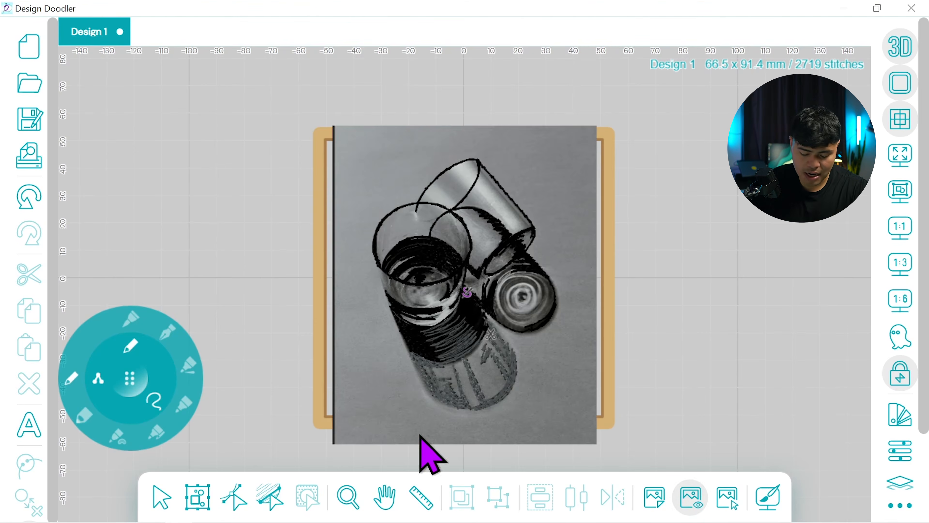
Step: Stitch dark grey strokes over the base and left wall of the upright glass
click(893, 258)
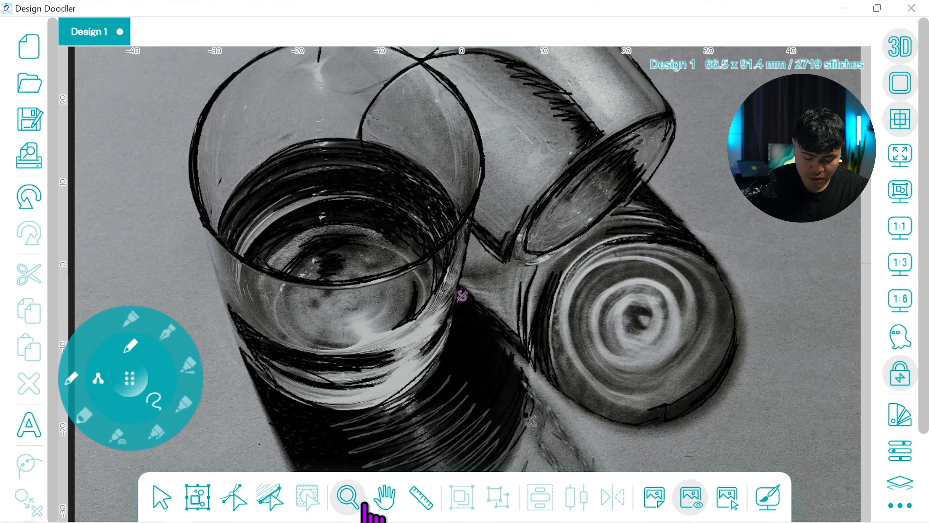
click(384, 498)
drag(545, 372, 599, 284)
click(142, 372)
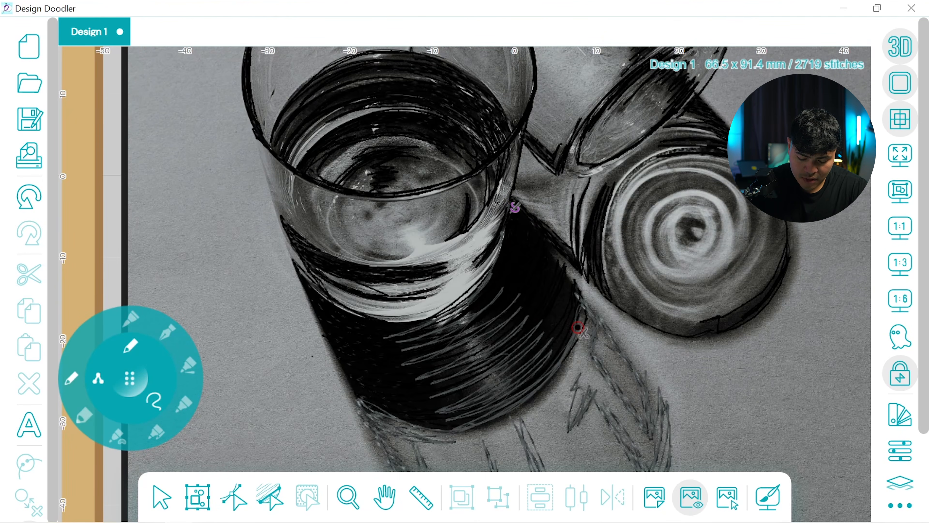
mouse_move(401, 316)
mouse_down()
mouse_move(379, 307)
mouse_move(401, 322)
mouse_move(395, 311)
mouse_up()
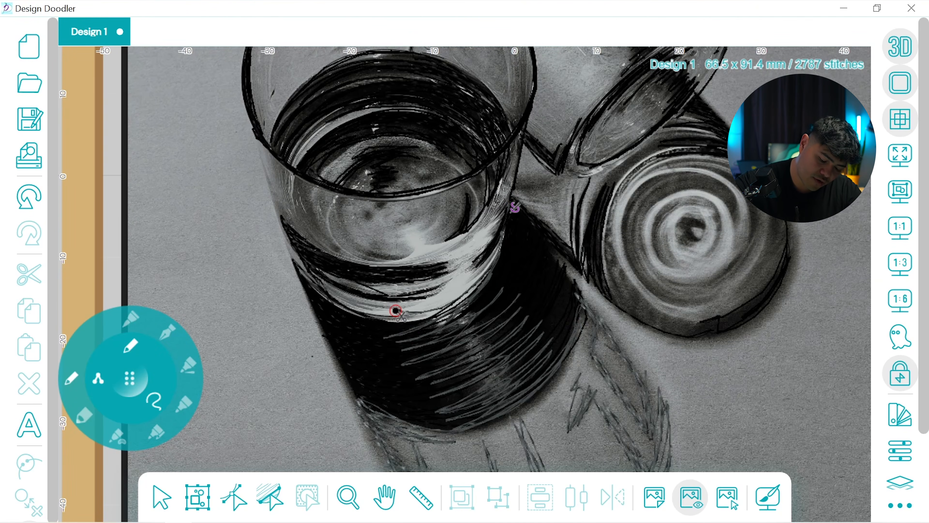
drag(395, 310, 482, 277)
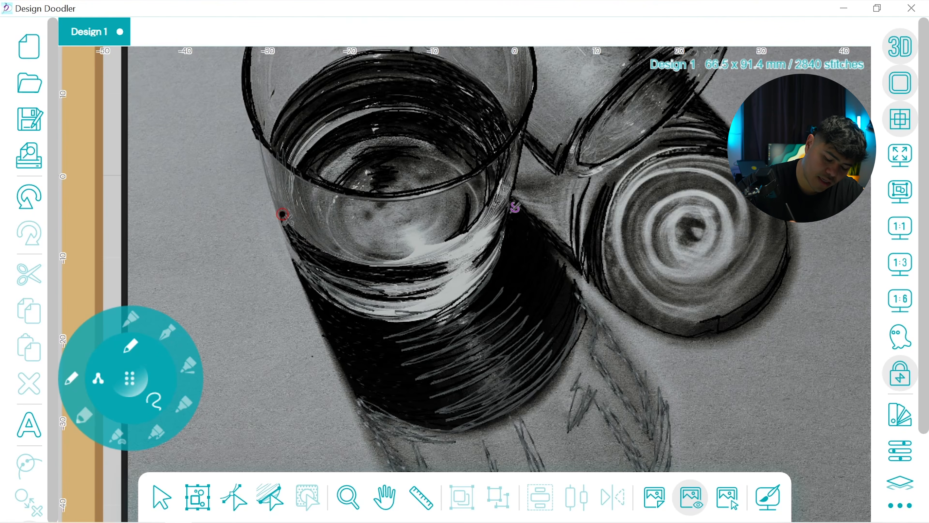
click(341, 192)
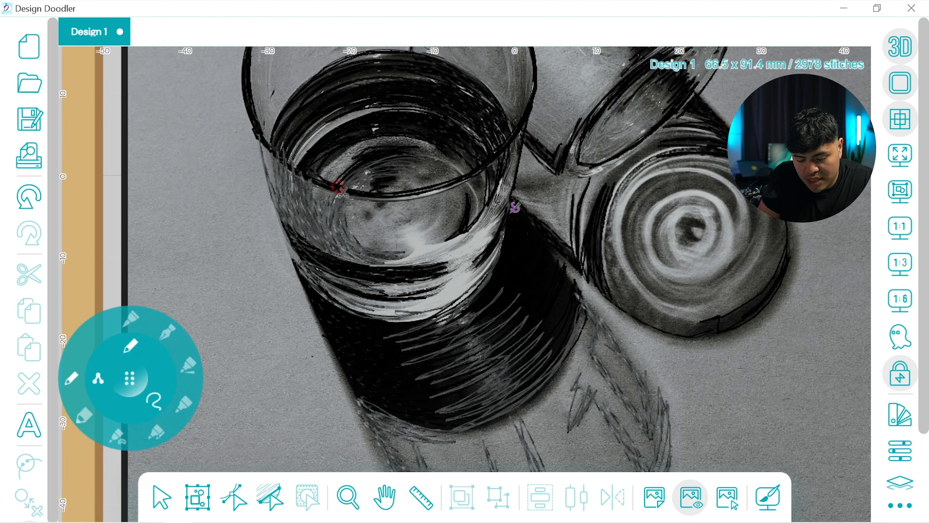
Step: Shade the water surface and the right interior below the waterline in the upright glass with dark grey curves, undoing one pass
click(486, 163)
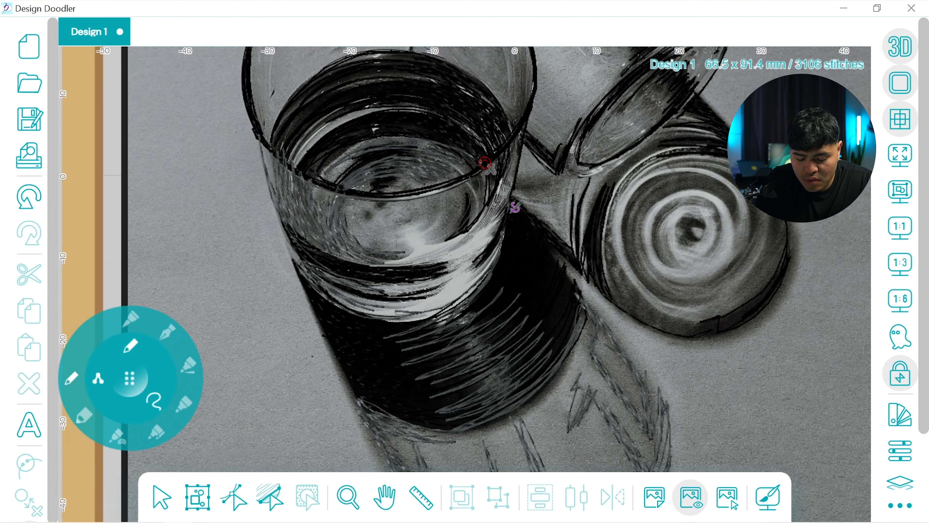
click(412, 205)
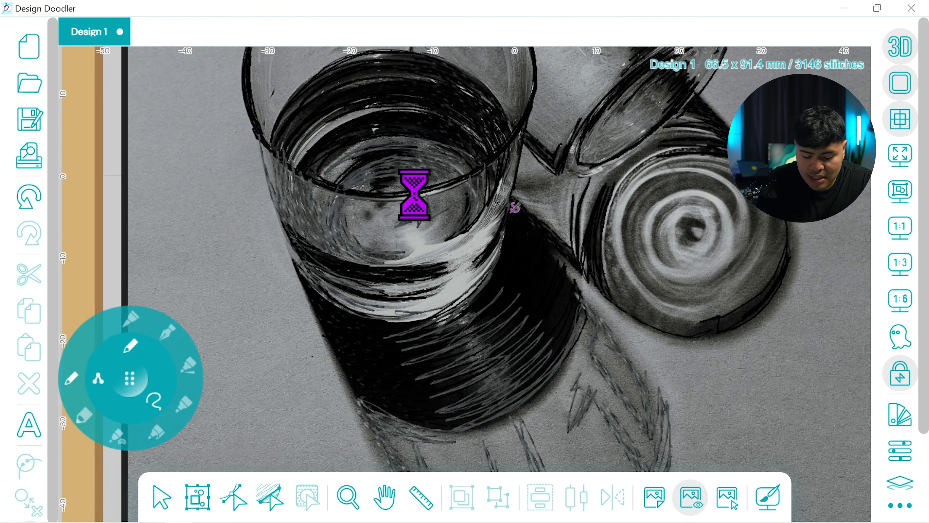
click(29, 198)
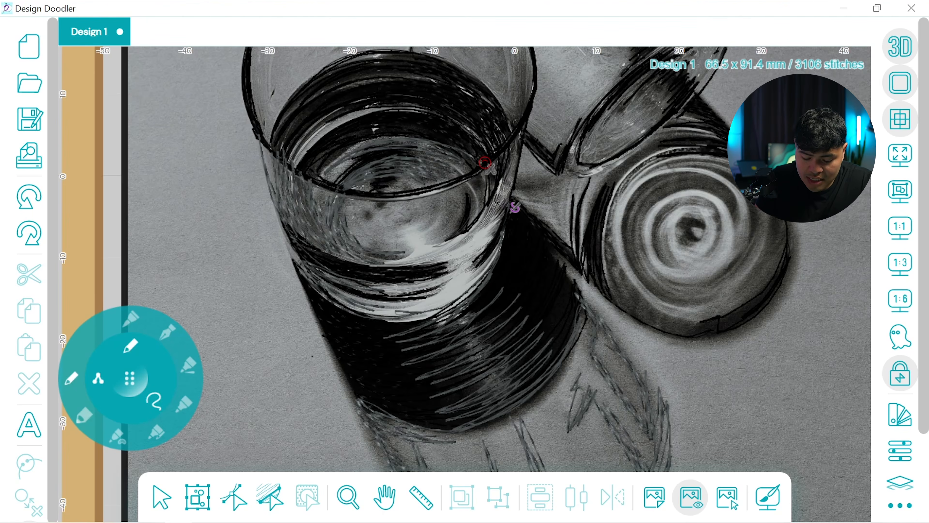
mouse_move(485, 163)
mouse_down()
mouse_move(401, 225)
mouse_move(449, 195)
mouse_move(406, 223)
mouse_move(415, 188)
mouse_up()
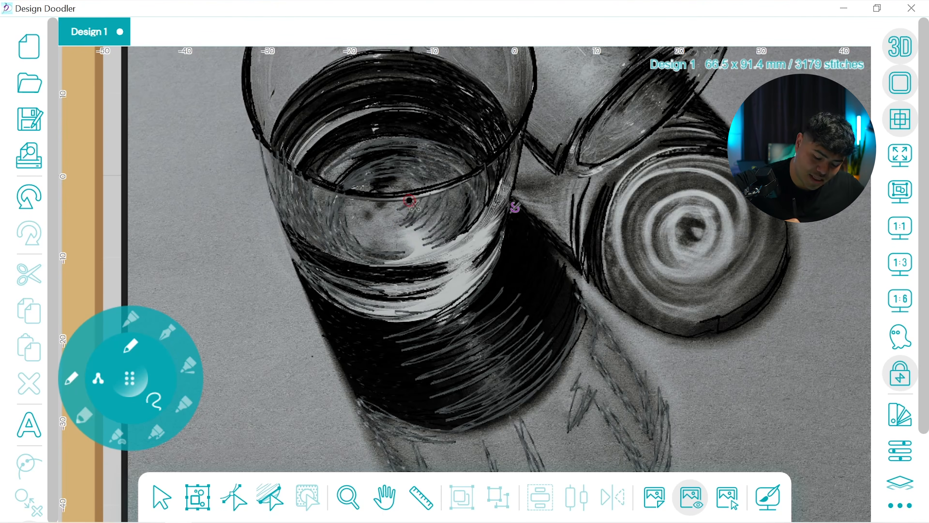
Step: Check the grey shading of the whole design in the hoop, switching the photo off and back on
click(900, 262)
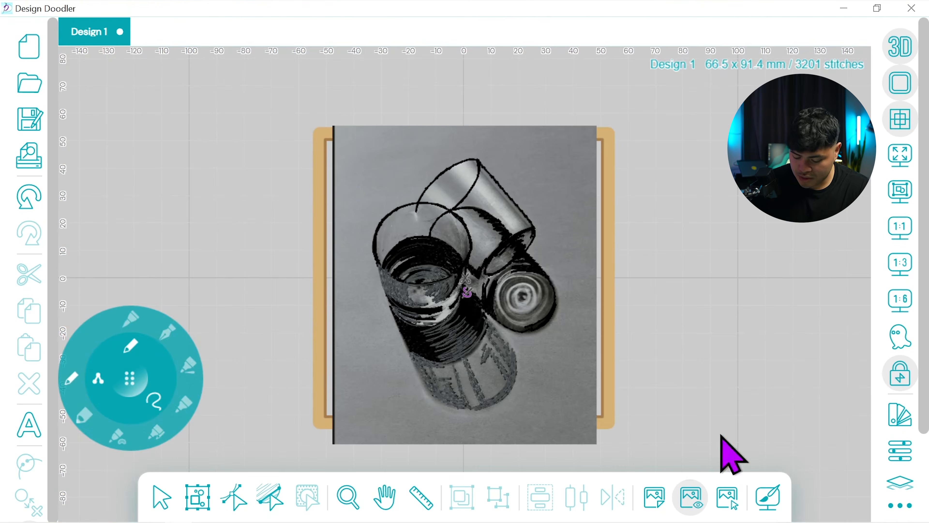
click(692, 499)
click(691, 498)
click(691, 498)
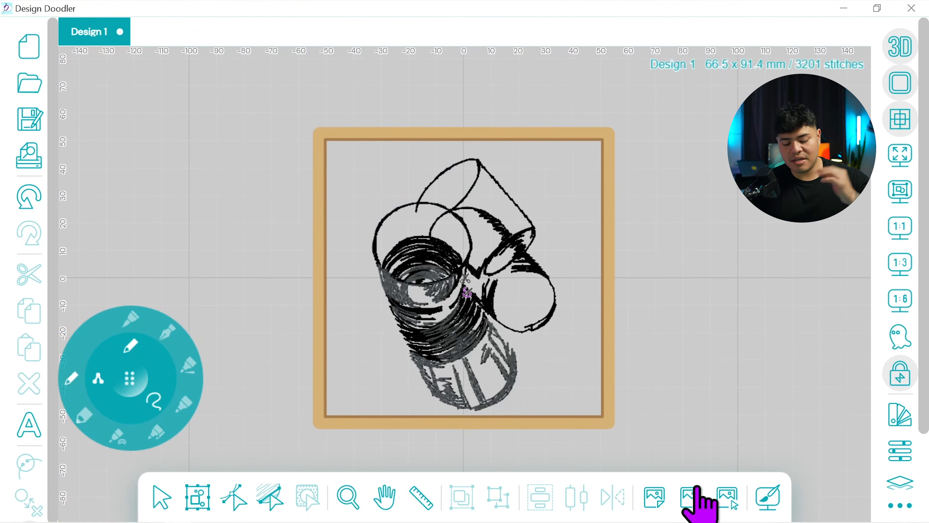
click(694, 494)
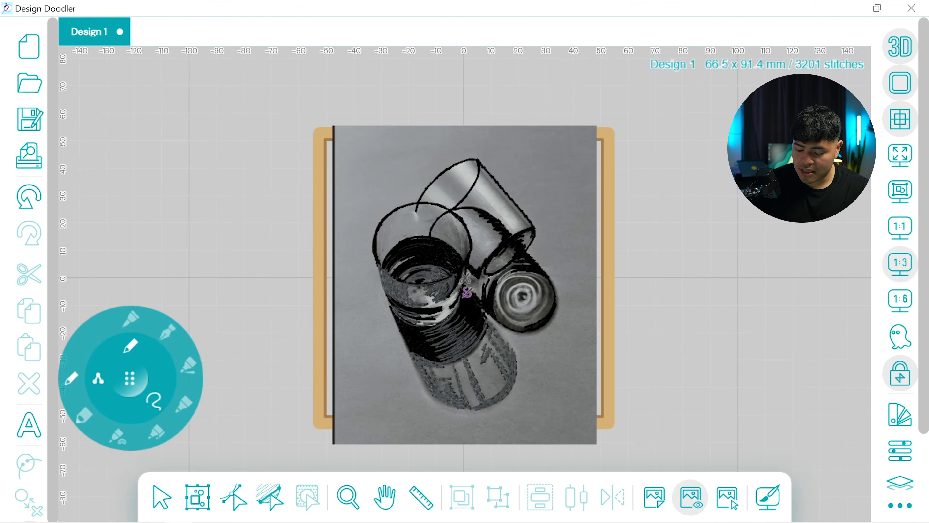
Step: Shade the upright glass's right wall and its overlap with the tipped glass with dark grey strokes, undoing and redrawing one pass
click(900, 263)
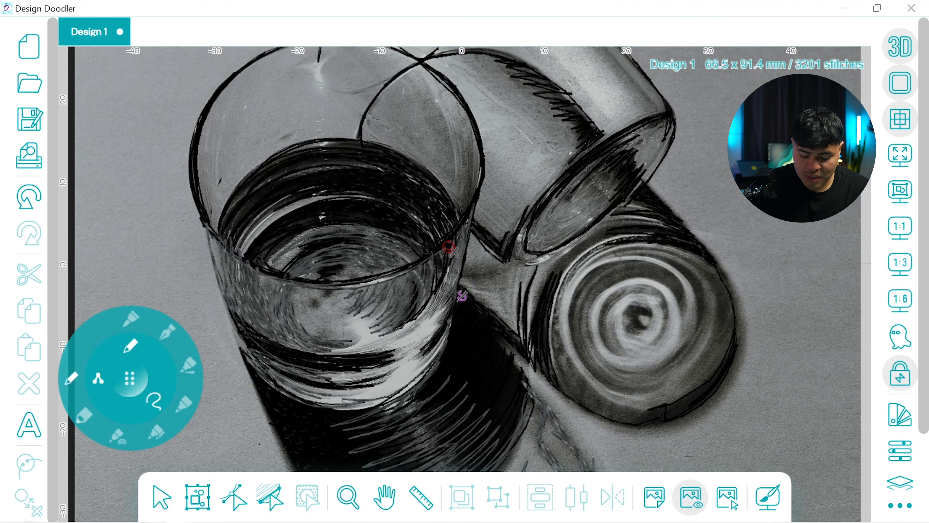
click(450, 246)
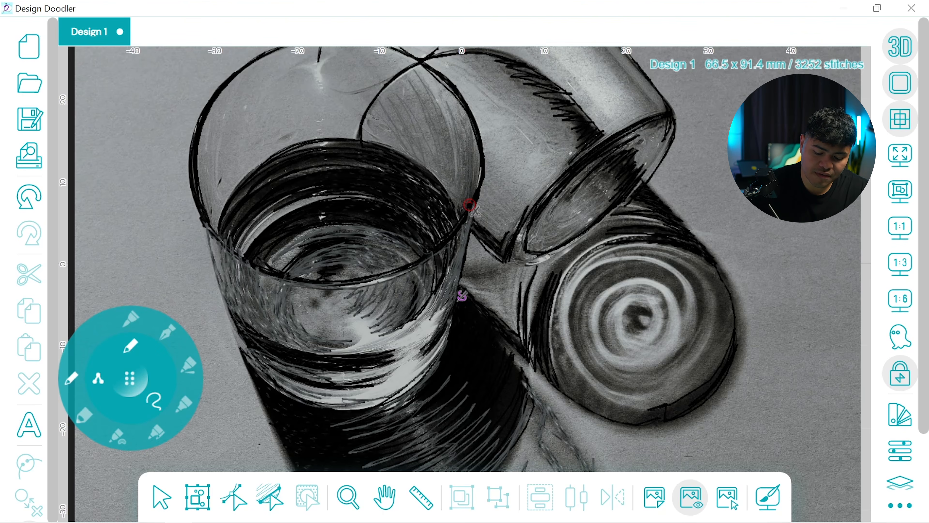
click(366, 134)
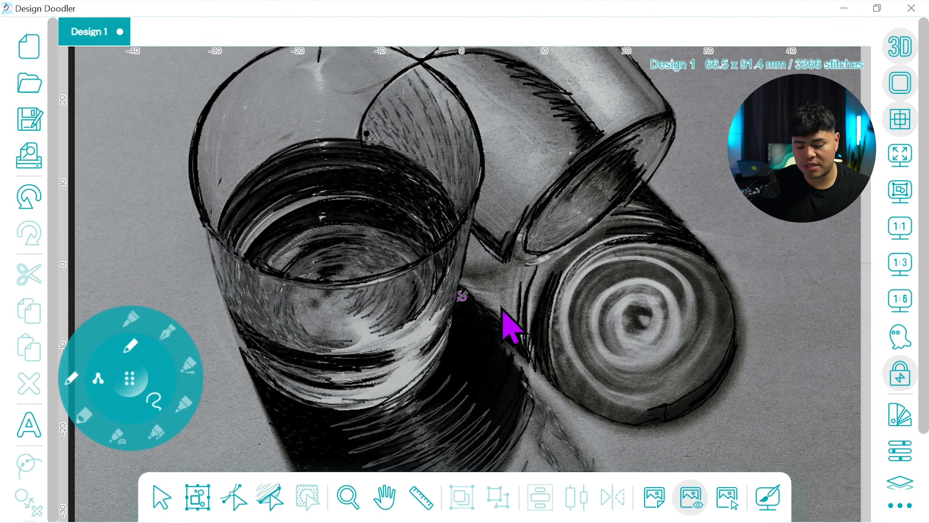
click(28, 197)
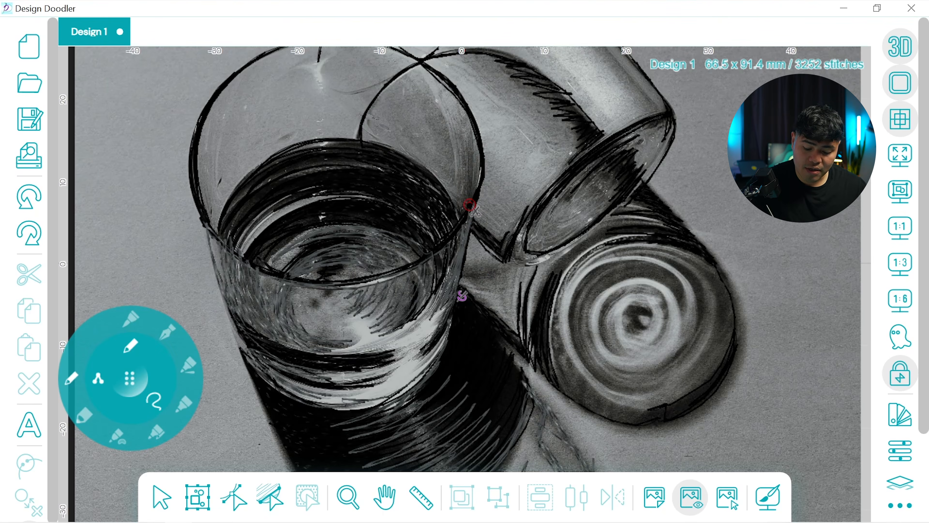
click(28, 234)
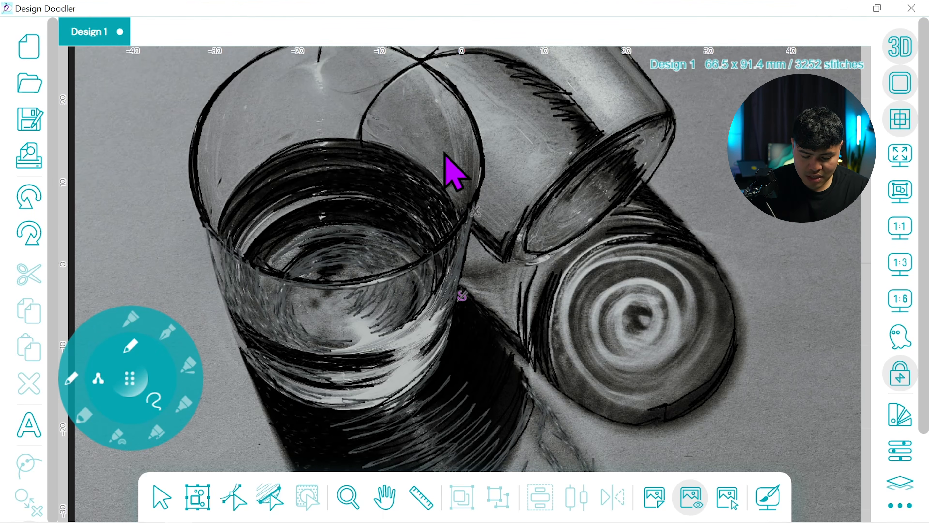
click(28, 197)
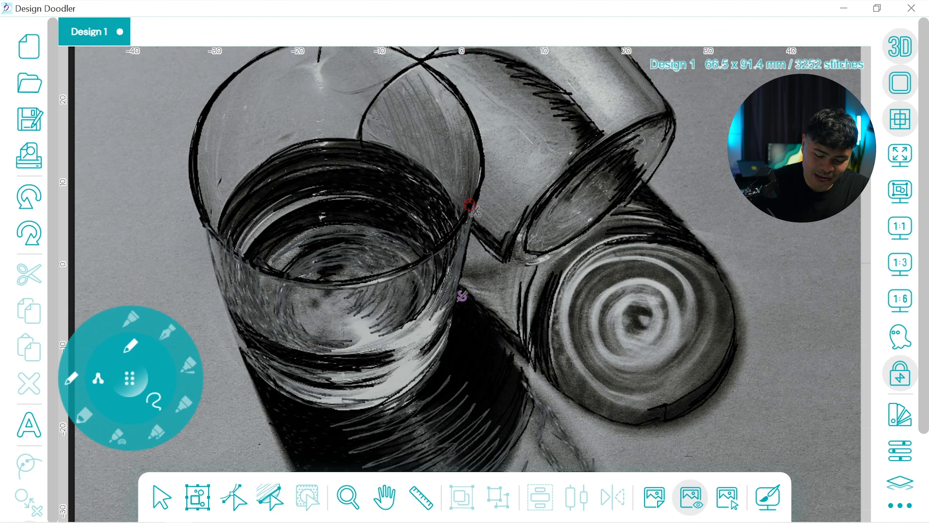
click(368, 146)
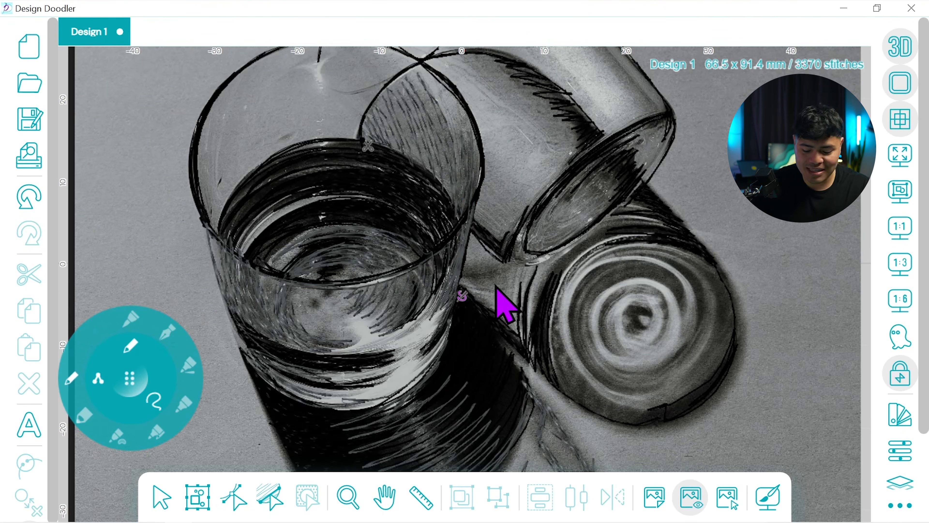
Step: Trace the tipped glass's rim curve seen through the upright glass in dark grey, undoing one pass, and line the overlap's left edge
click(385, 497)
drag(431, 313, 491, 401)
click(142, 378)
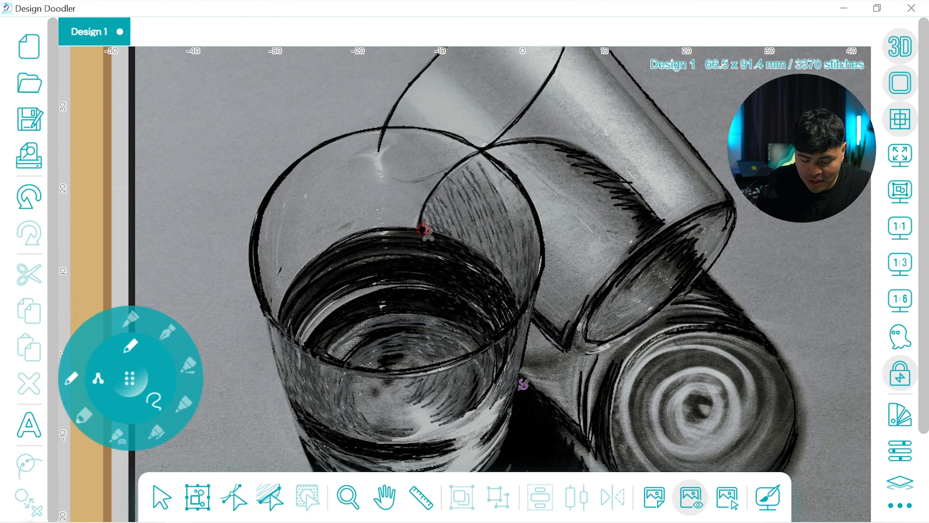
click(479, 154)
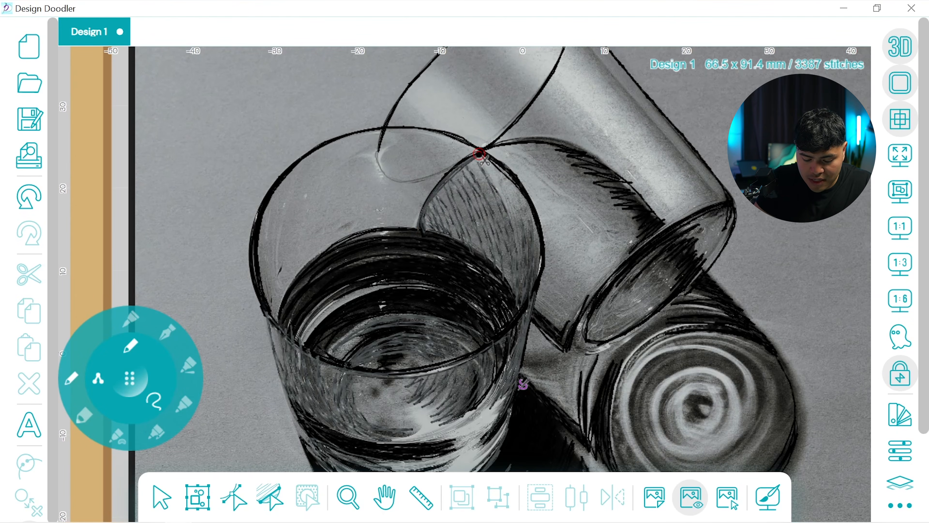
click(29, 196)
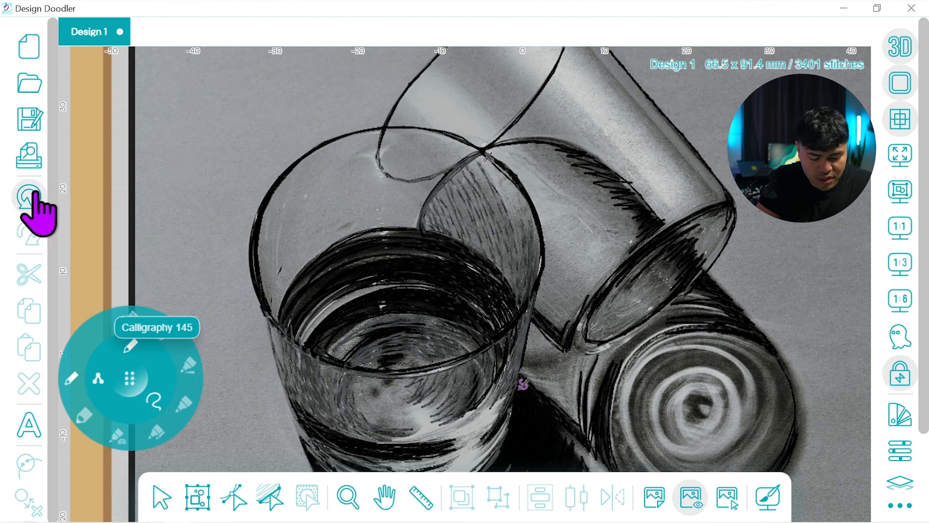
click(480, 155)
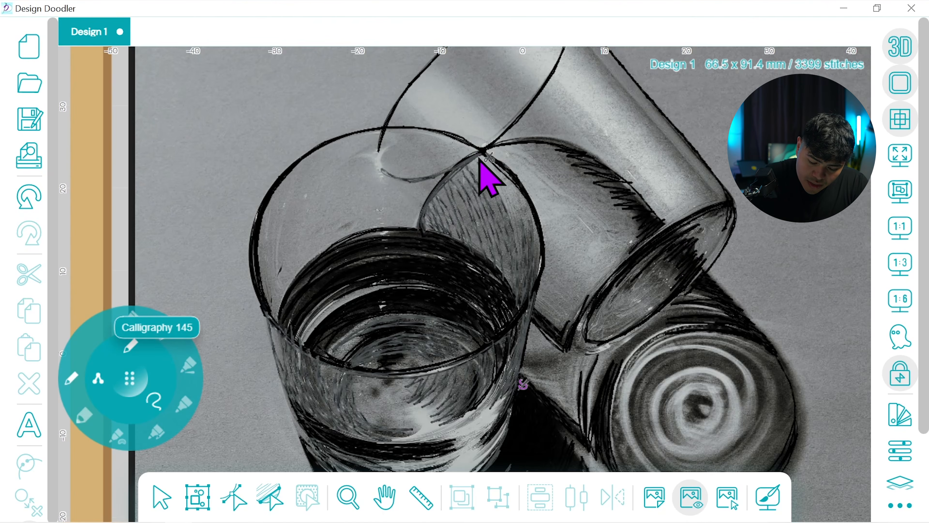
click(484, 151)
click(415, 227)
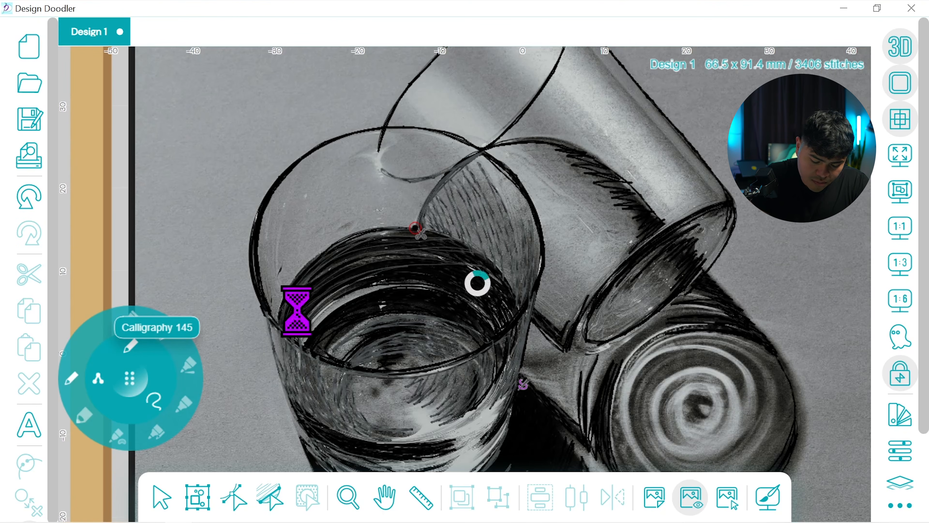
Step: Stitch dark grey strokes over the dark upper water band and left inner wall of the upright glass, and reinforce the overlap's edge
click(291, 324)
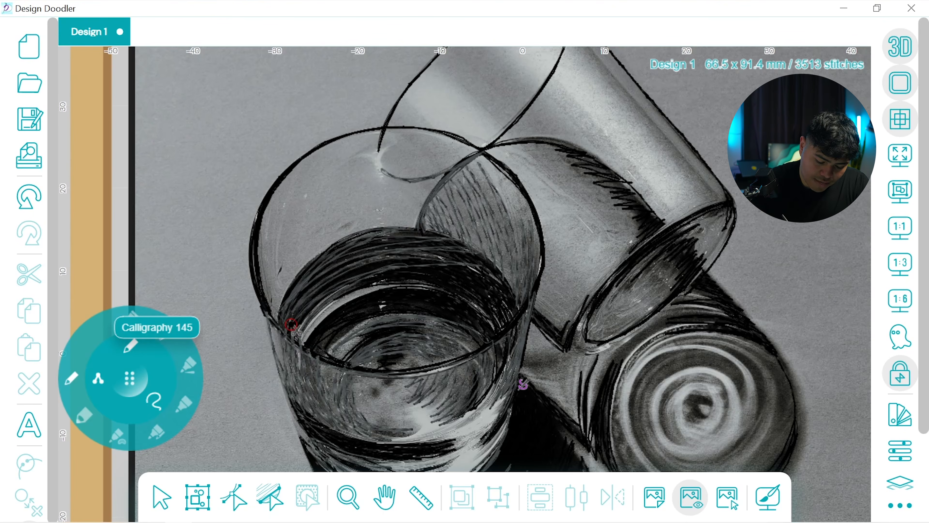
drag(279, 310, 281, 202)
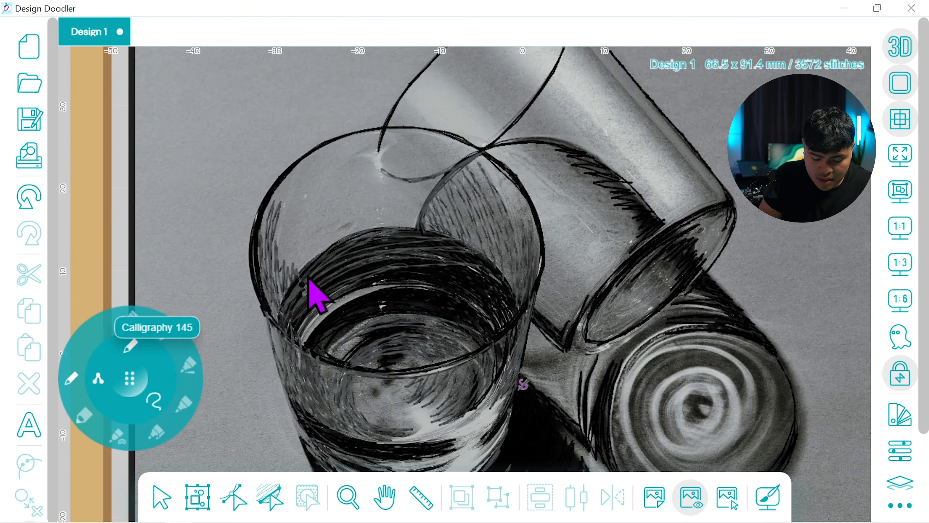
drag(423, 234, 482, 155)
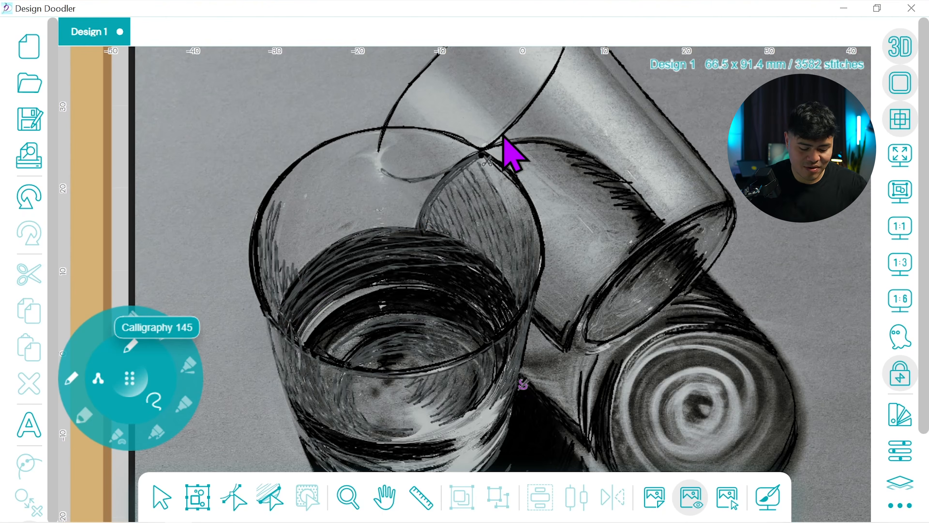
Step: Hatch a dark grey diagonal band inside the tipped glass's mouth where it meets the upright glass's rim, undoing one pass
click(385, 497)
drag(588, 217, 440, 225)
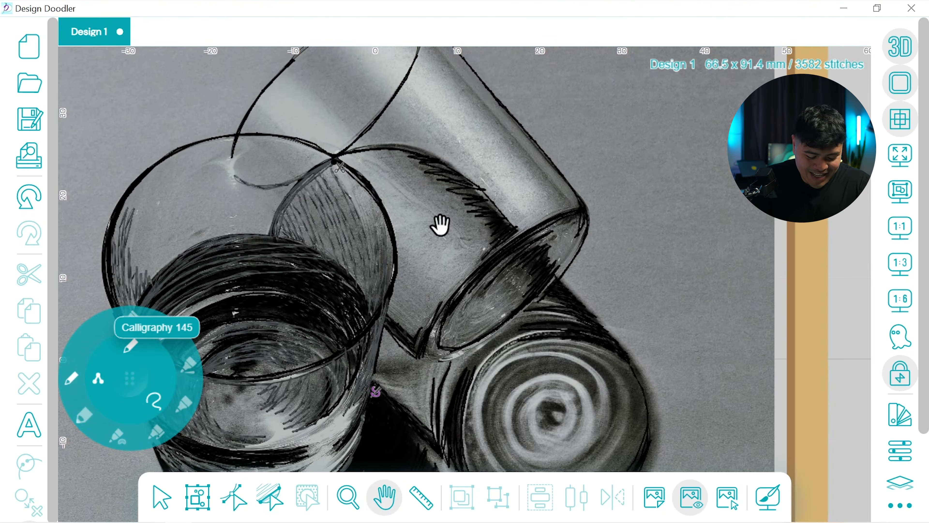
drag(130, 378, 146, 130)
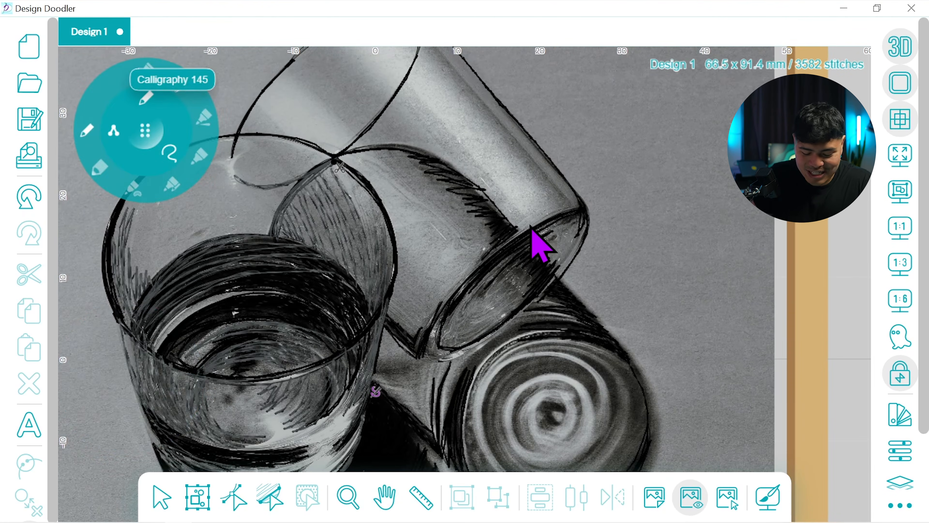
click(34, 202)
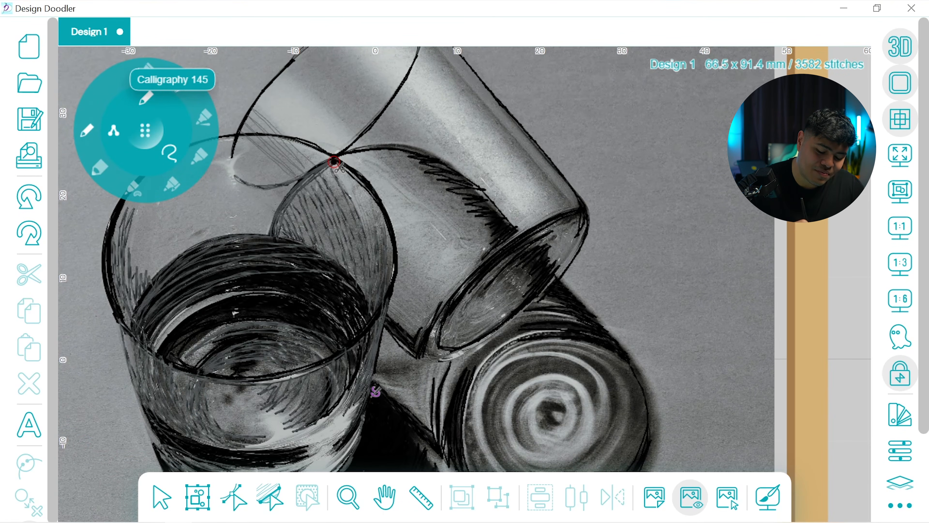
Step: Hatch two more dark grey diagonal bands inside the tipped glass's mouth, one across the middle and one at the upper rim corner
key(space)
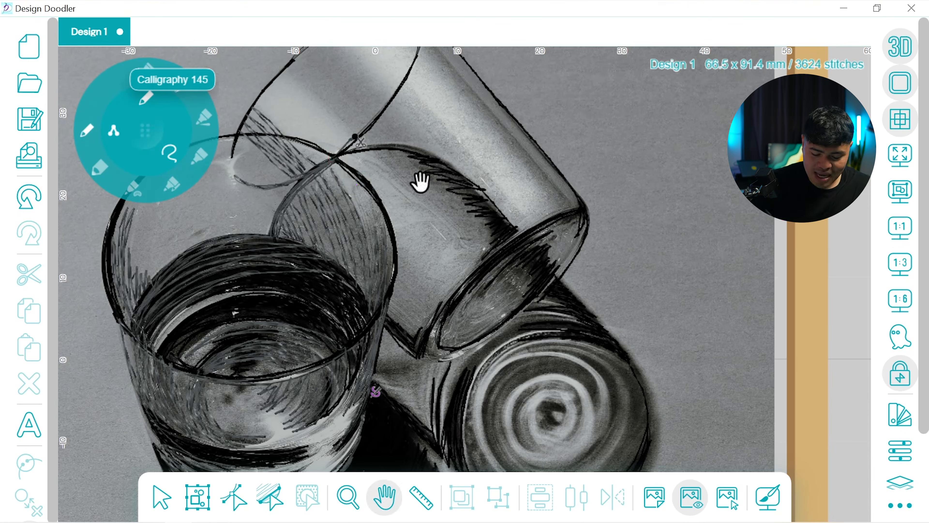
drag(420, 182, 396, 292)
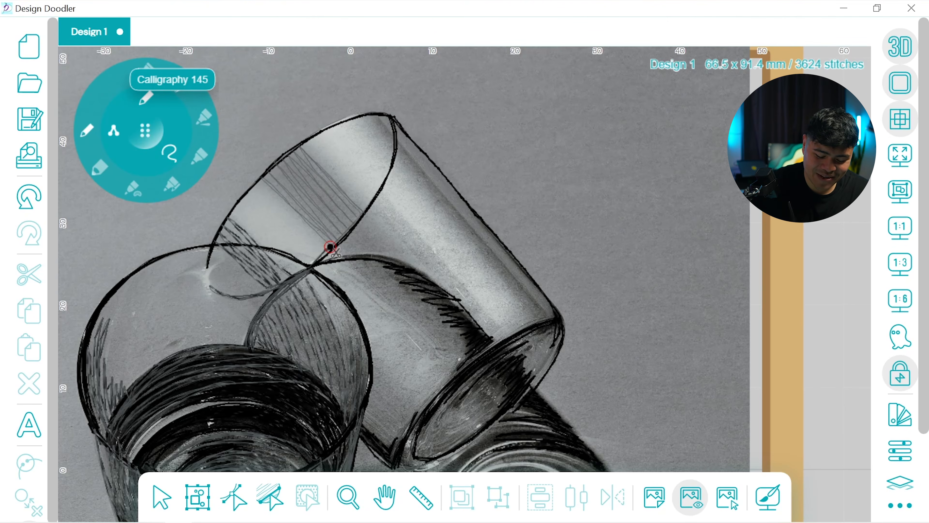
drag(330, 247, 332, 248)
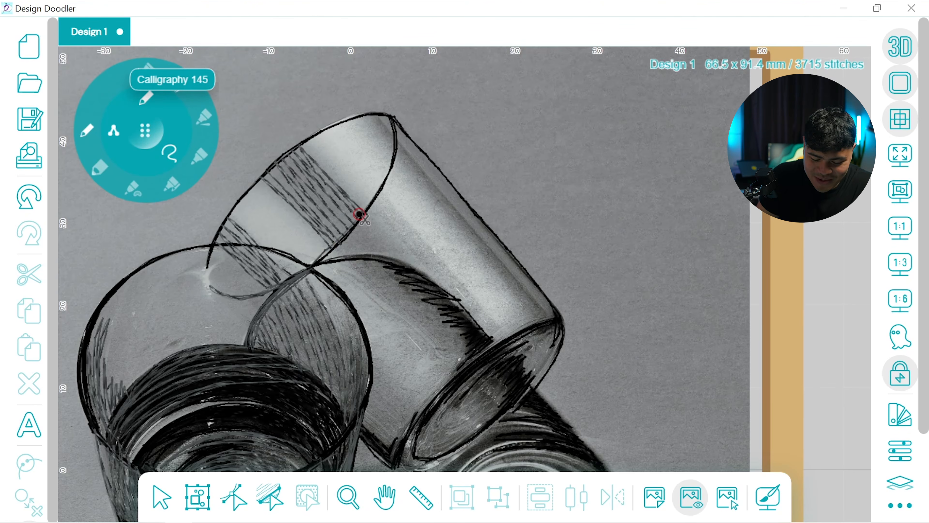
drag(360, 214, 392, 147)
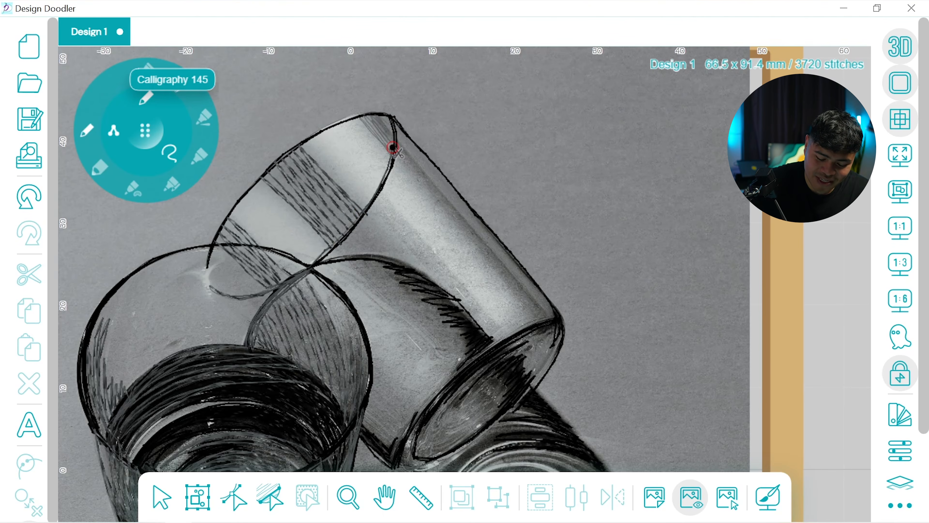
drag(392, 147, 384, 118)
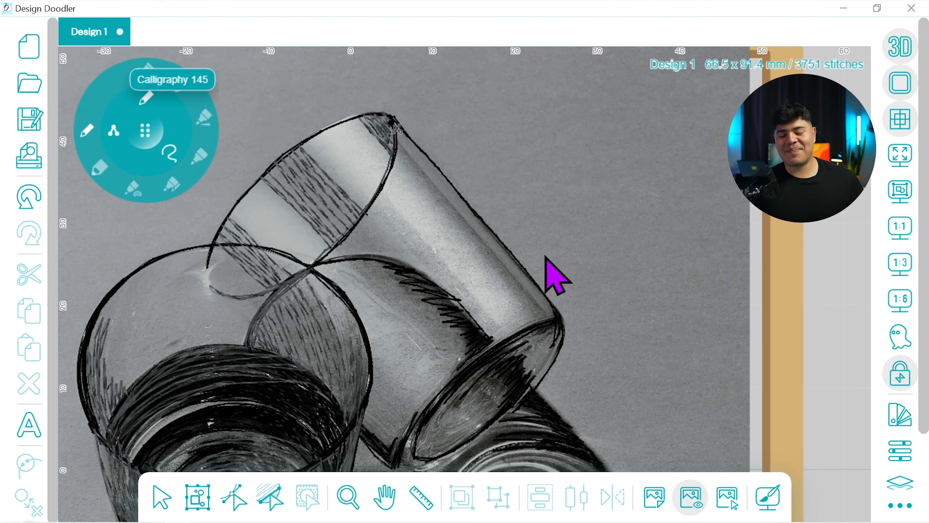
Step: Shade the tipped glass's outer wall with long dark grey strokes along its right edge and beside the bright highlight
click(393, 143)
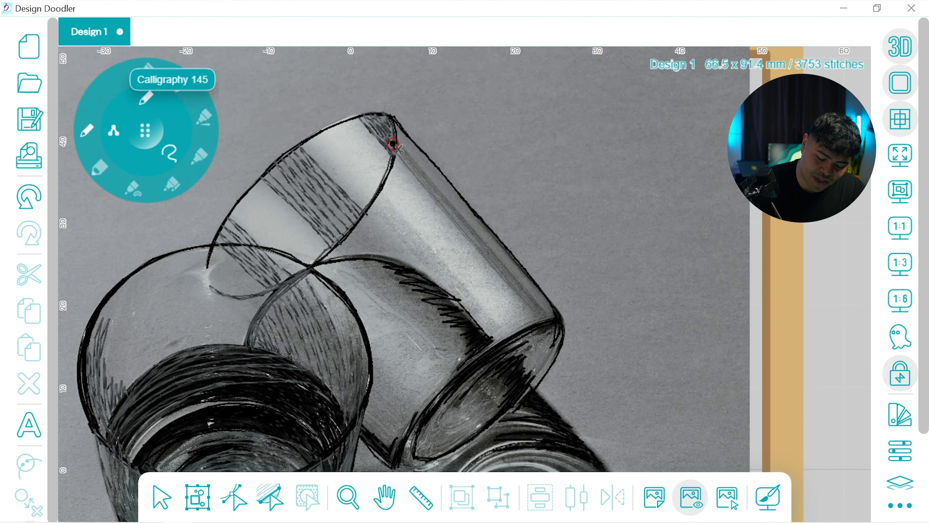
click(545, 315)
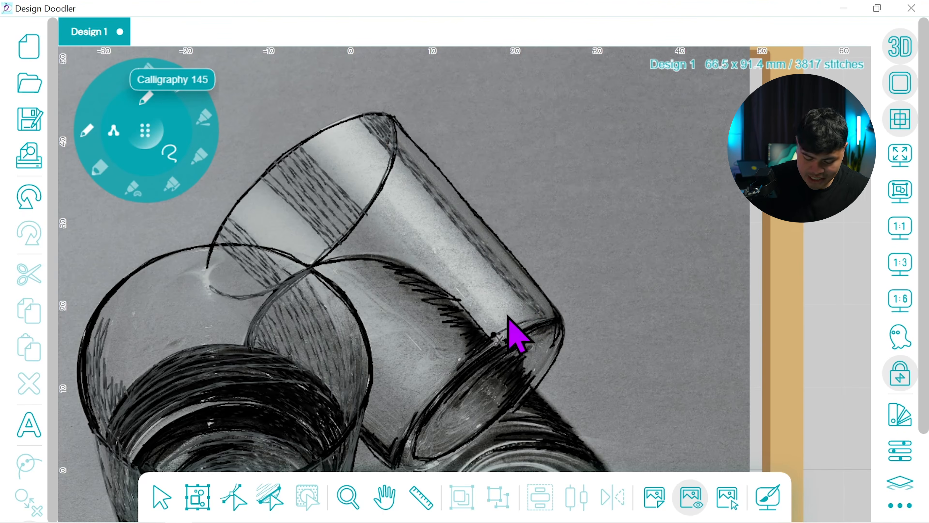
click(493, 333)
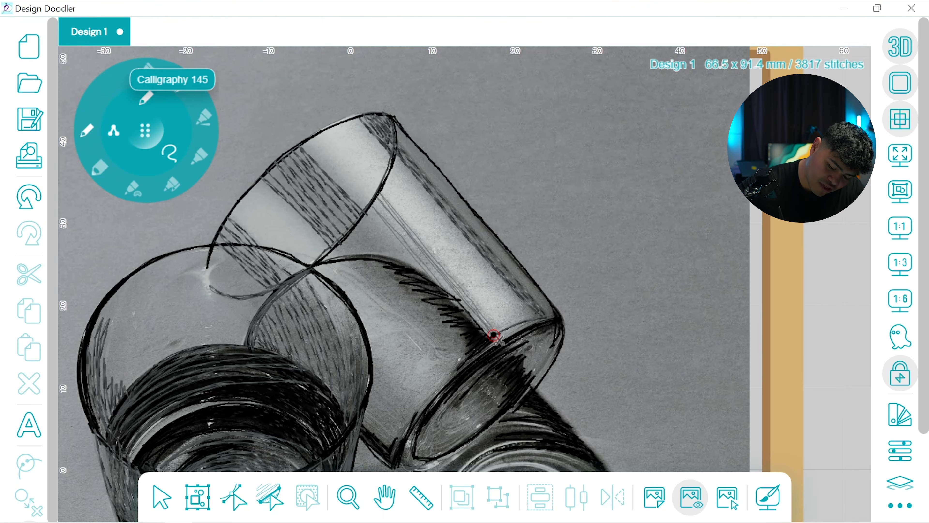
click(453, 303)
Step: Check the whole design in the hoop with the photo hidden, comparing flat and 3D stitch views, and show the photo again
click(899, 51)
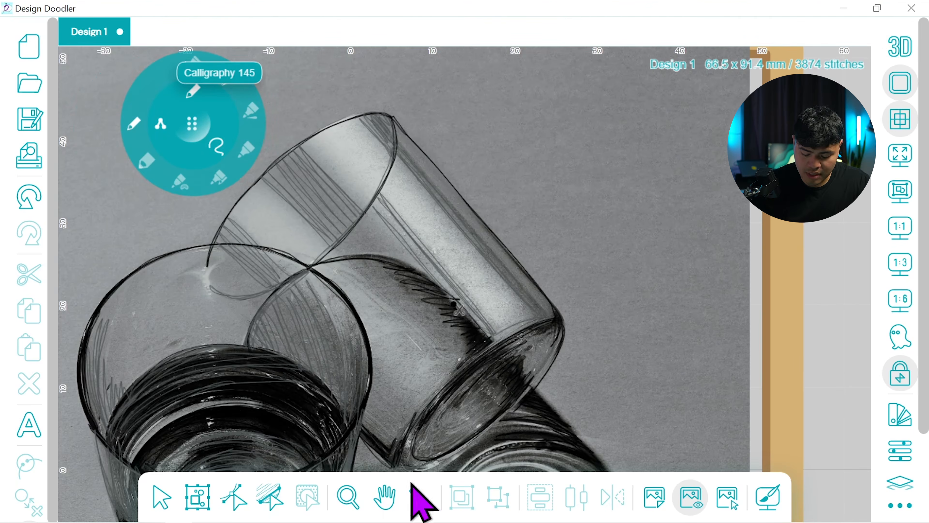
click(388, 496)
drag(442, 455, 500, 358)
click(891, 224)
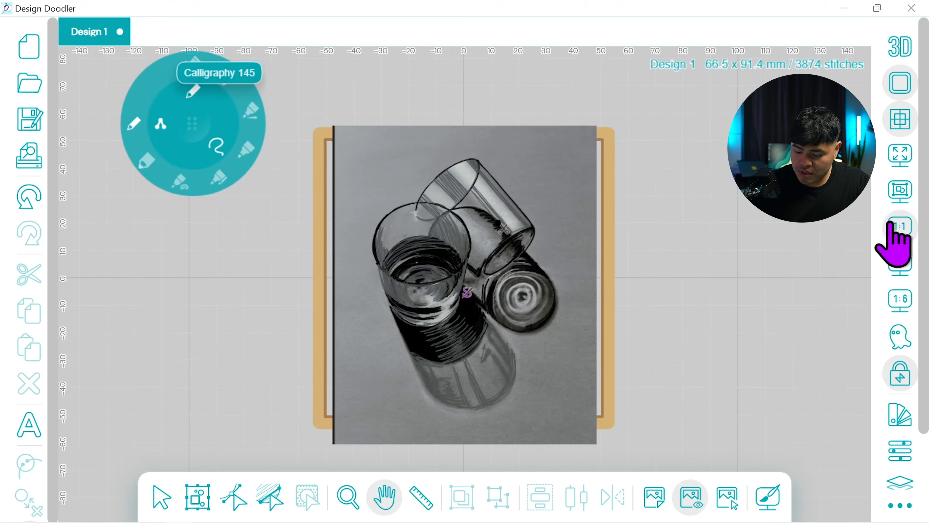
click(691, 498)
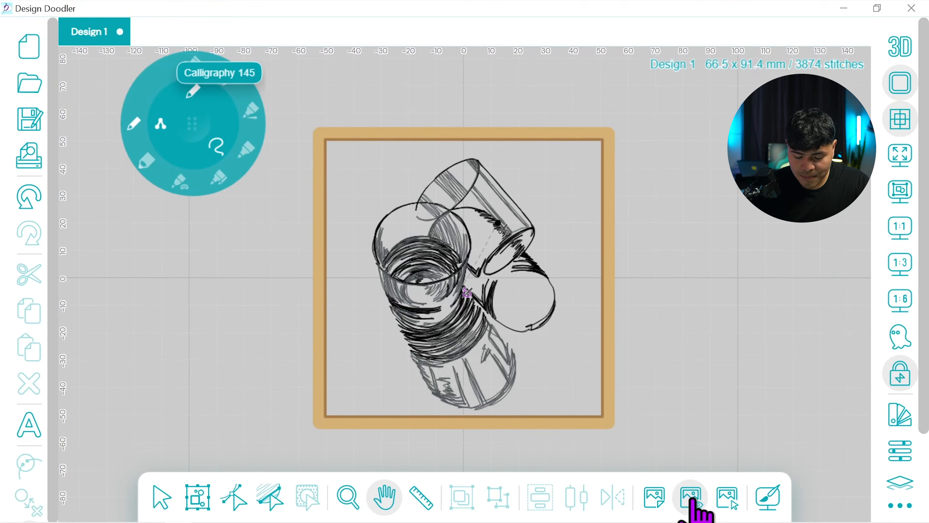
click(899, 48)
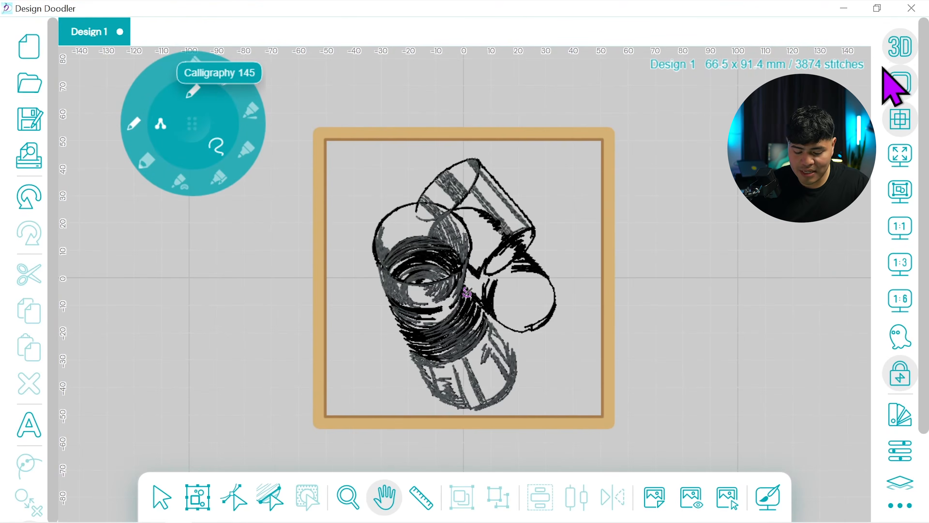
click(901, 51)
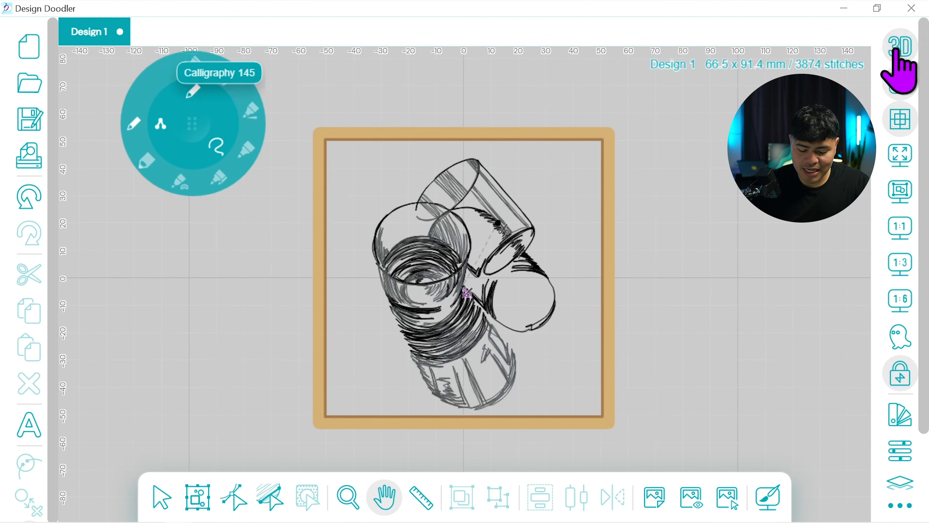
click(691, 497)
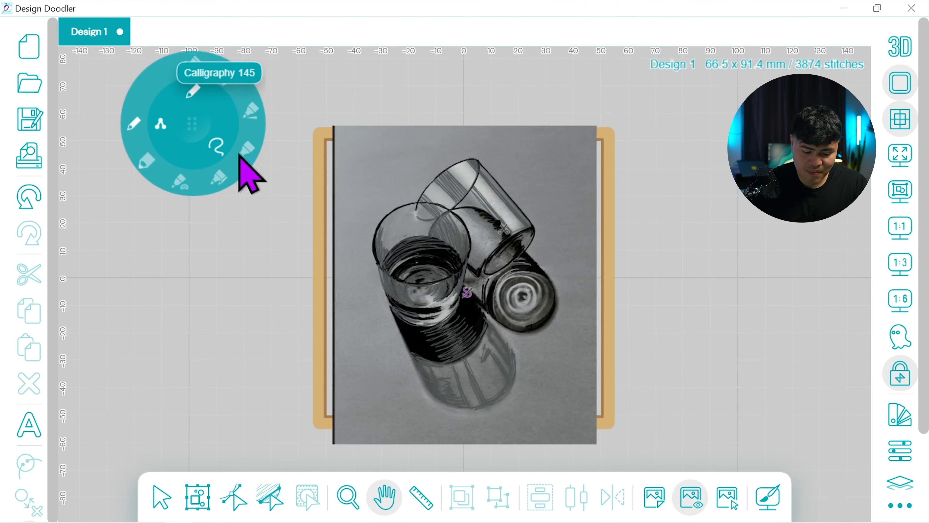
click(725, 326)
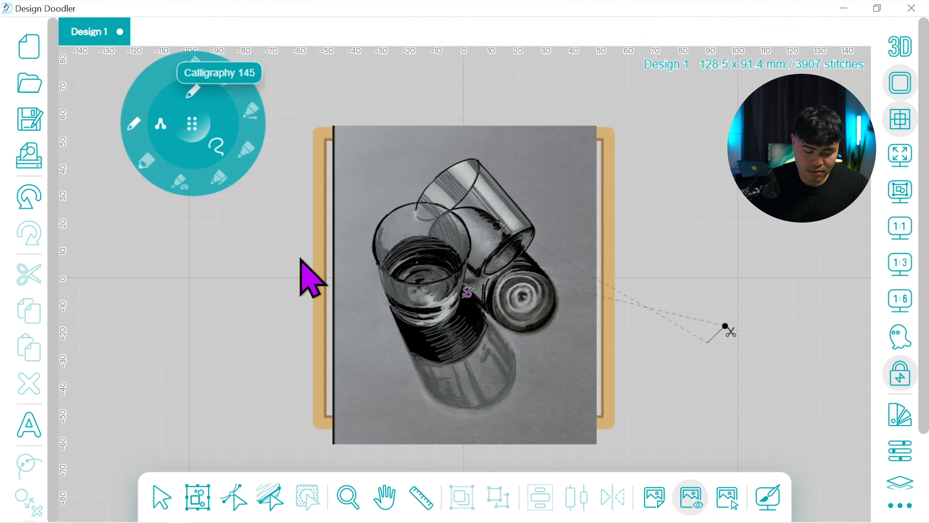
click(30, 200)
Step: Hatch dark grey strokes over the curved shadow on the tipped glass's body and down to its lower corner beside the upright glass
click(901, 262)
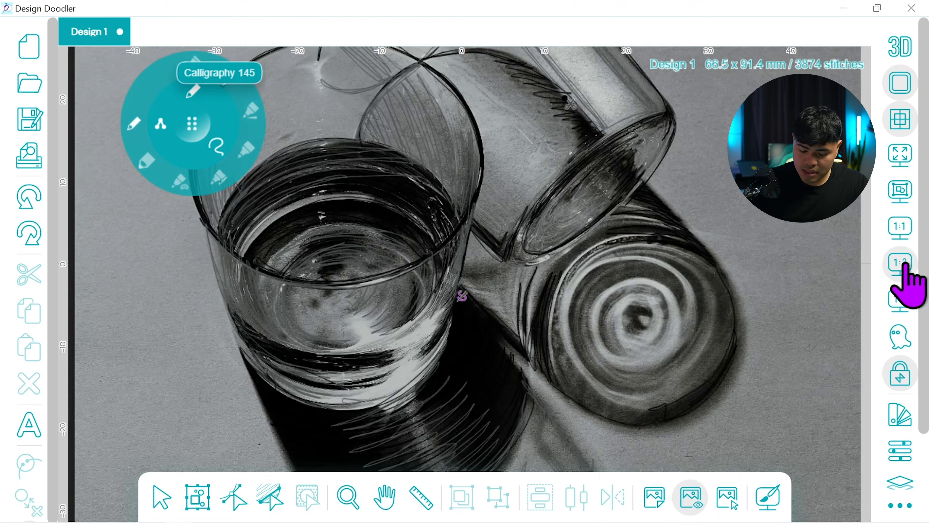
click(385, 497)
drag(520, 263, 487, 381)
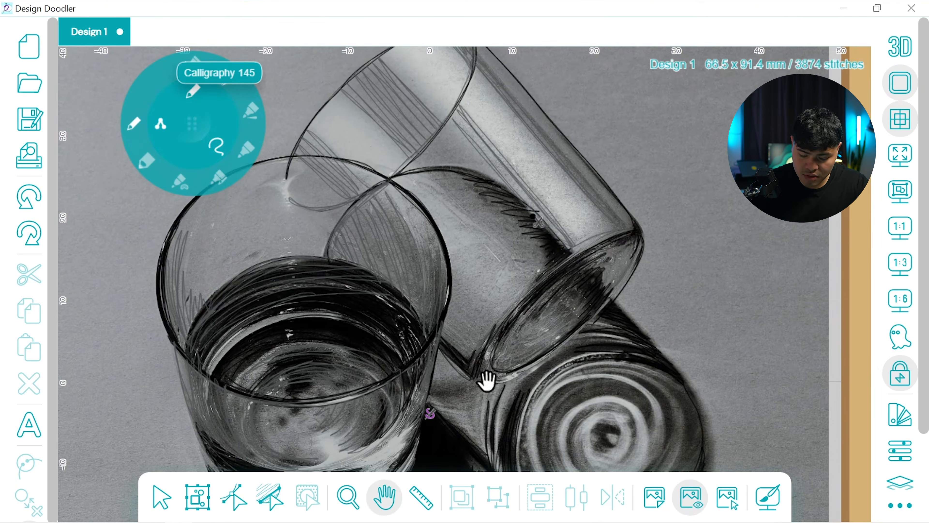
click(194, 124)
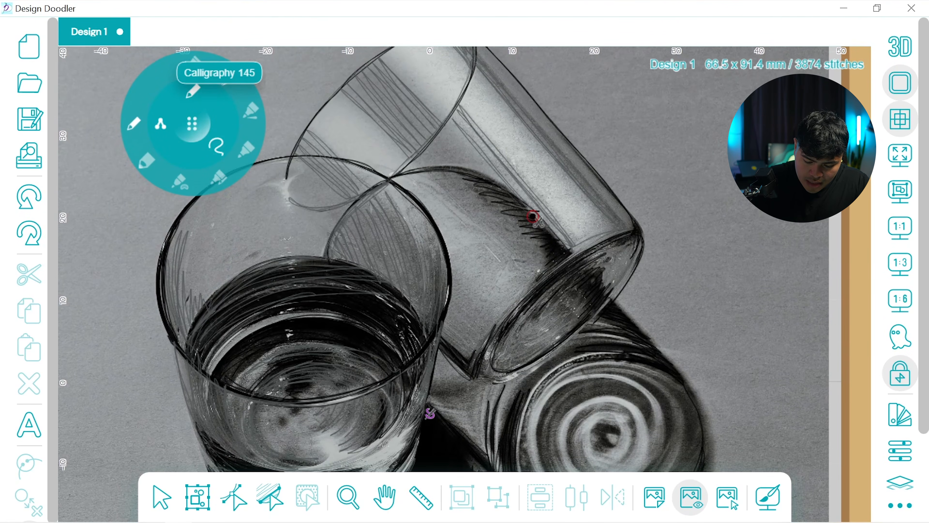
drag(533, 216, 496, 178)
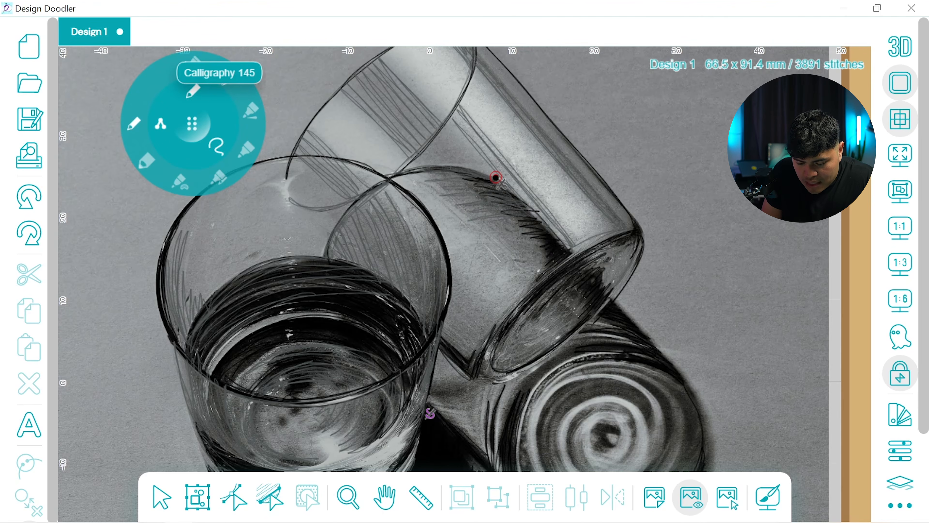
drag(496, 177, 530, 290)
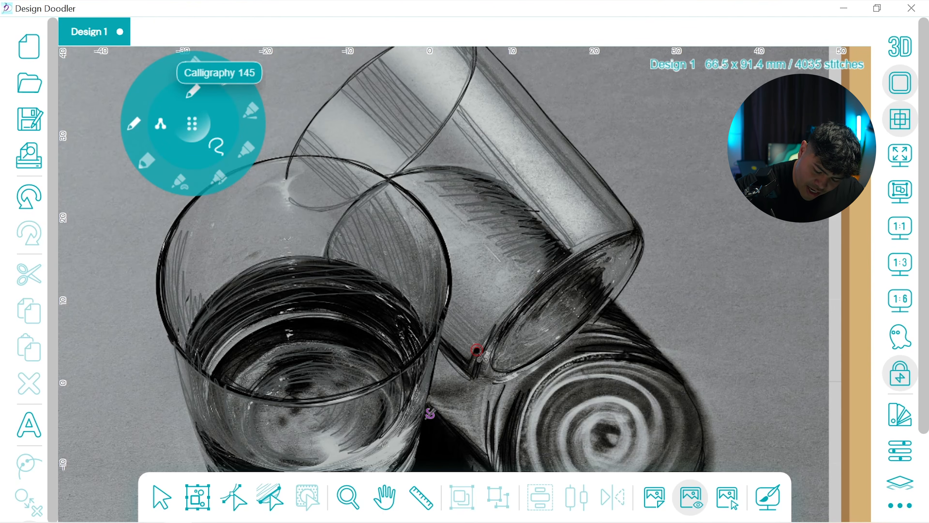
drag(476, 351, 483, 312)
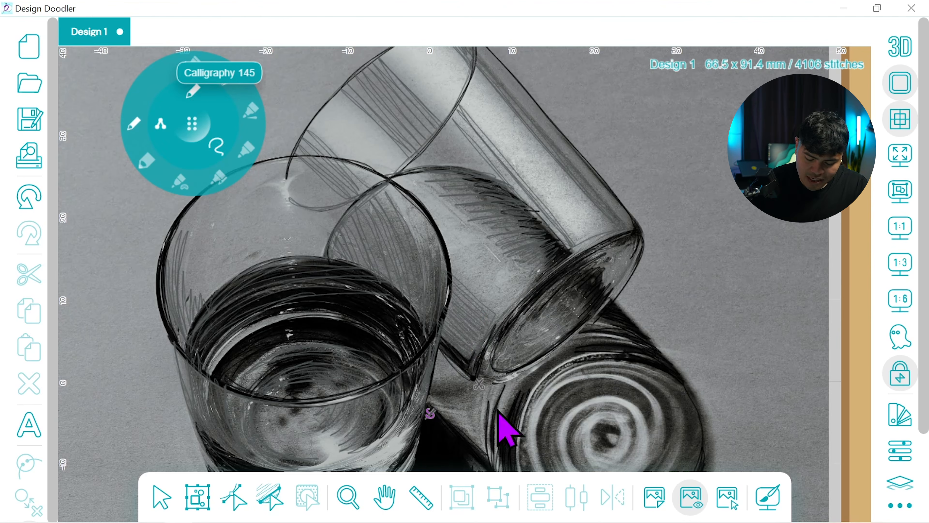
Step: Shade the gap between the two glasses and the upper-left edge of the round shadow with dark grey strokes
drag(501, 425, 464, 253)
drag(201, 140, 126, 178)
click(121, 161)
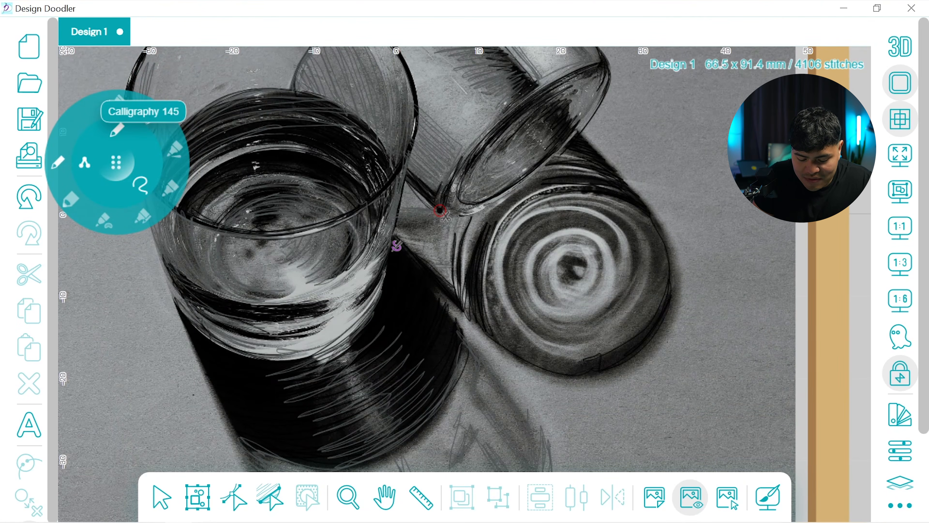
drag(462, 234, 464, 283)
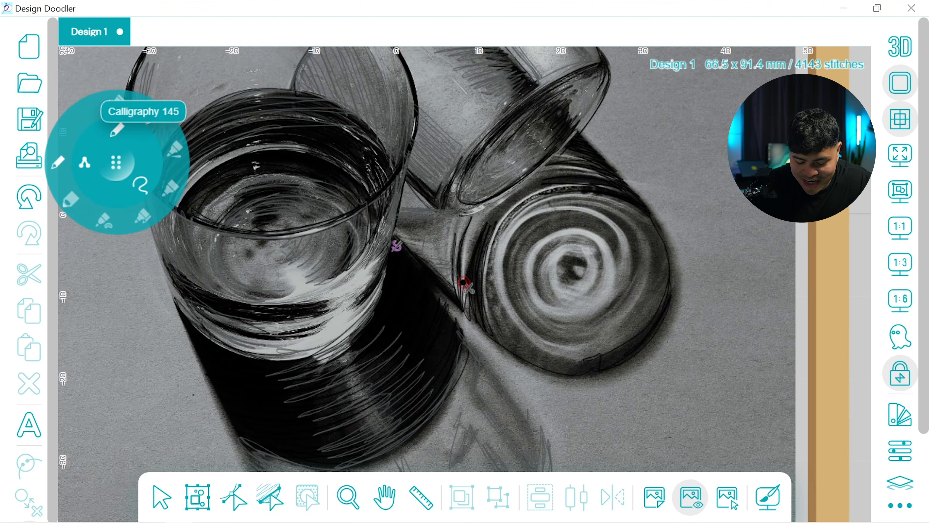
drag(466, 204, 503, 194)
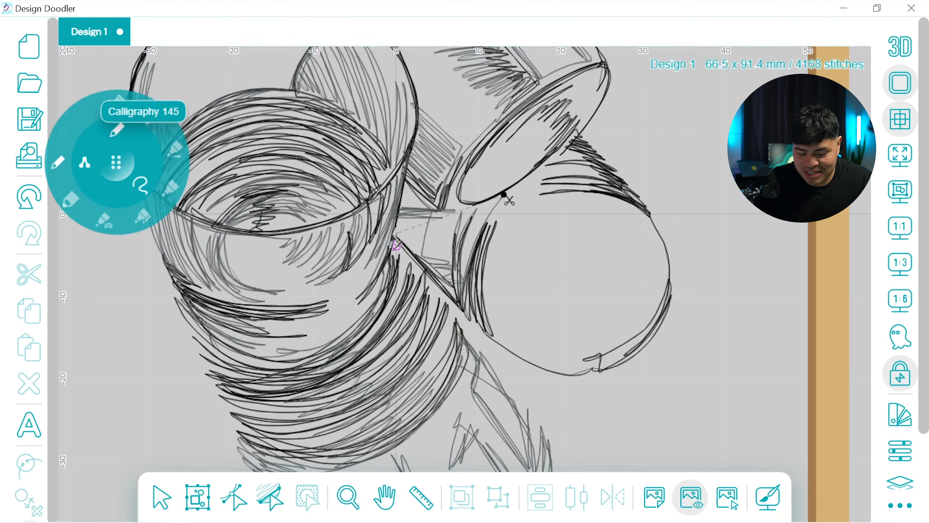
click(691, 498)
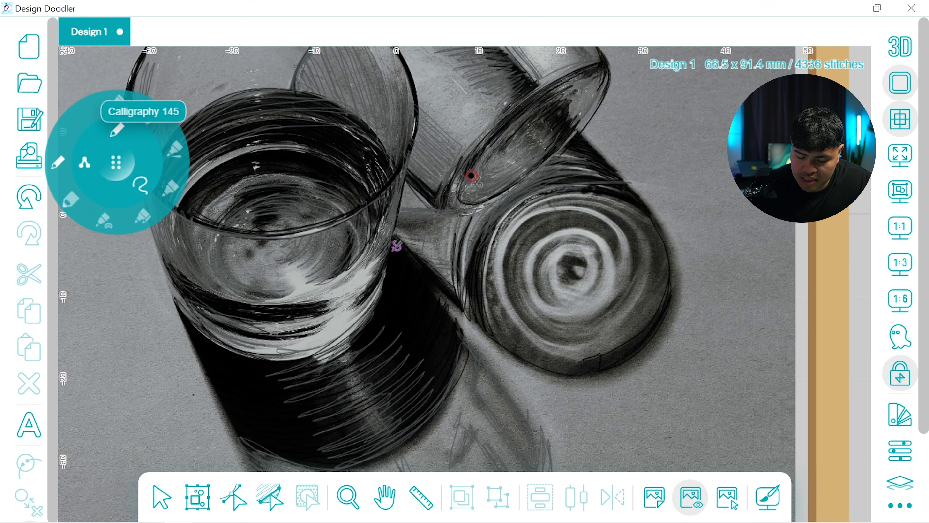
Step: Shade the tipped glass's base rim in dark grey and add strokes to the shadow between the base and the round swirl
drag(472, 176, 556, 103)
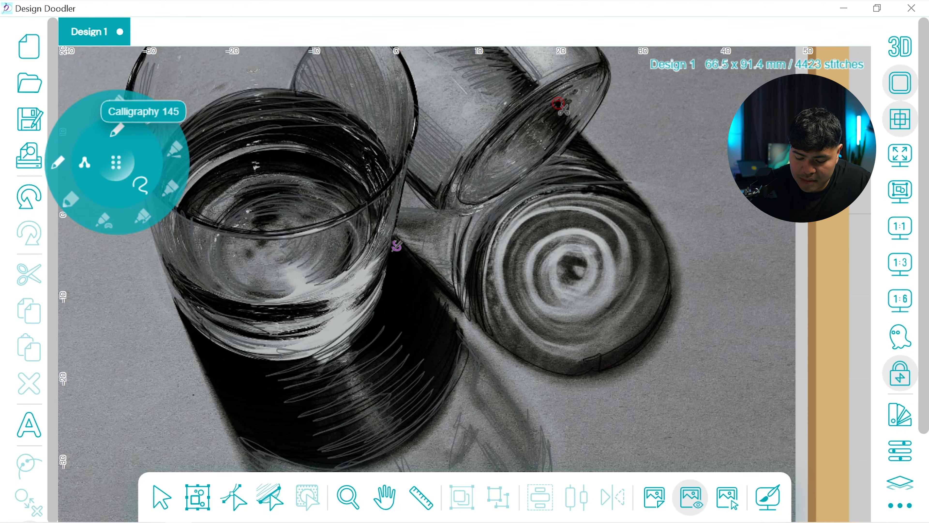
drag(572, 105, 585, 150)
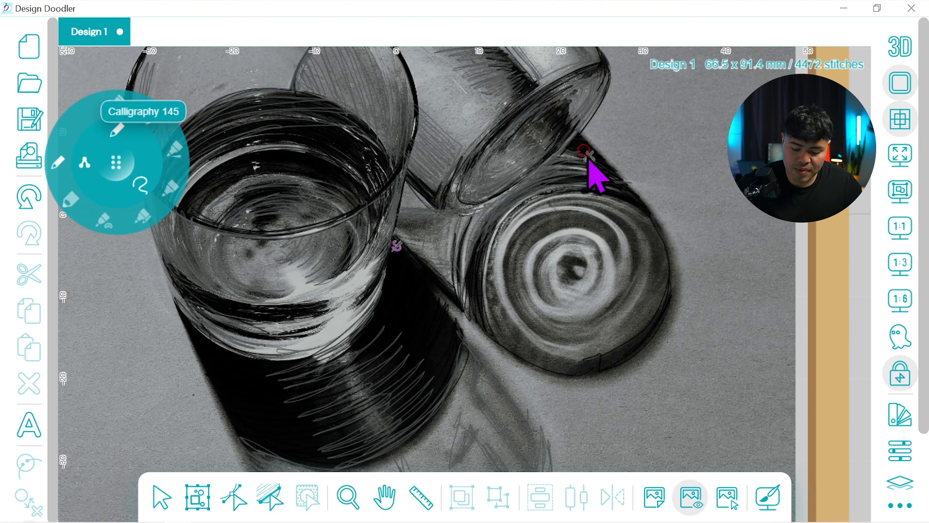
click(651, 224)
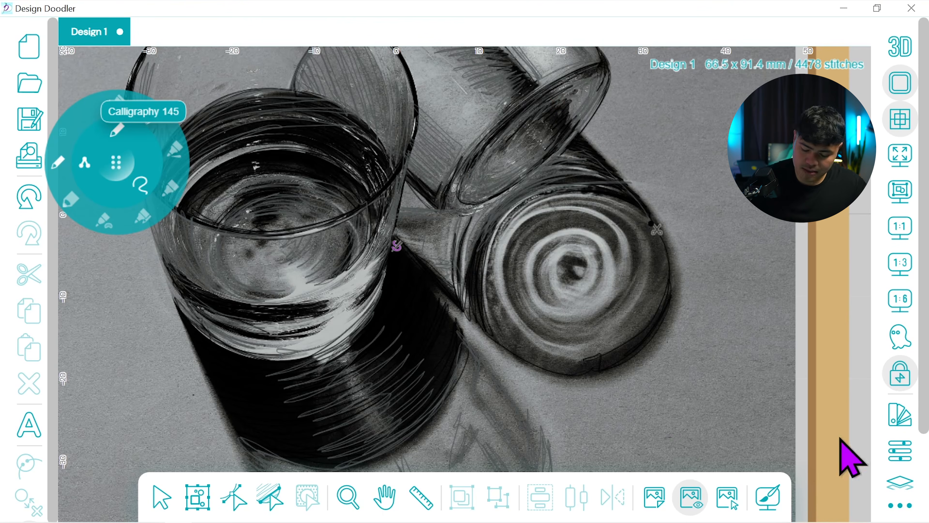
Step: Check the whole design in the hoop with the photo hidden, bring the photo back, and switch to the 3D stitch view
click(900, 227)
click(691, 497)
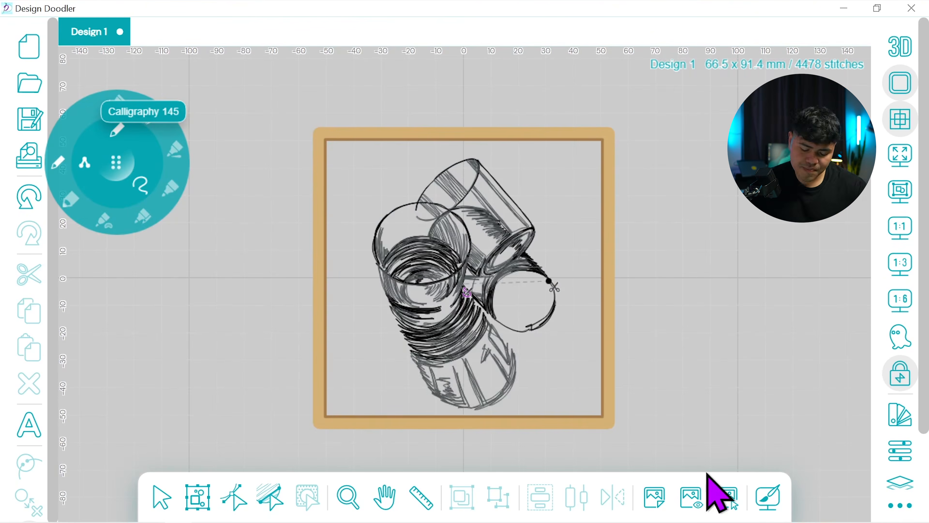
click(695, 500)
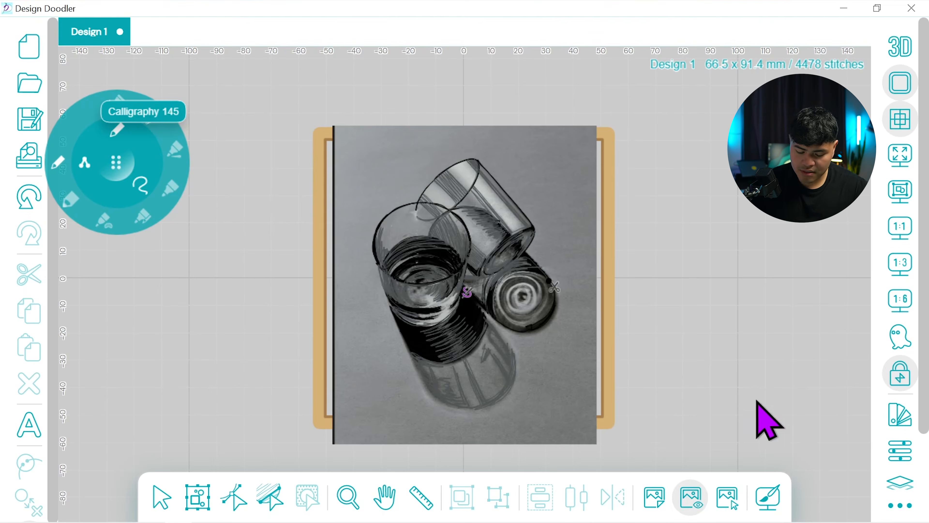
click(899, 42)
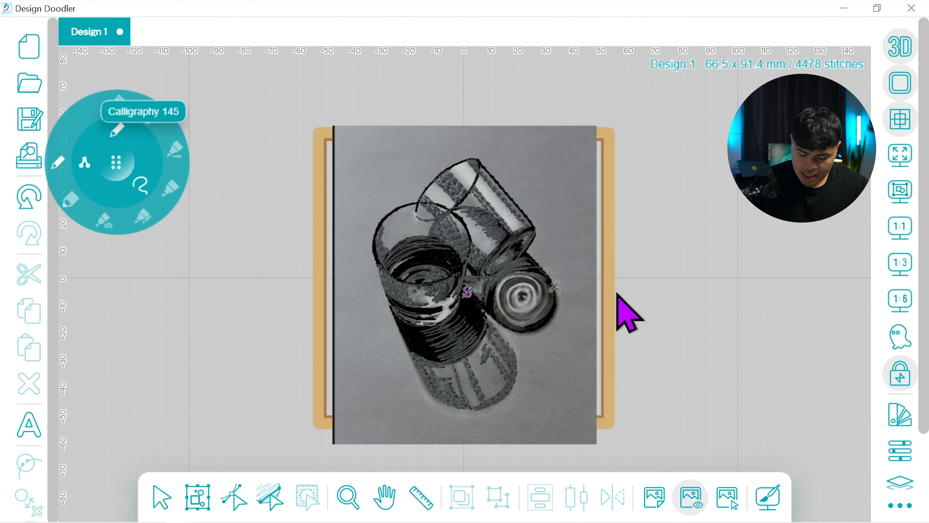
Step: Fill the round shadow's swirl with curved dark grey strokes along its outer band, inner rings and centre, leaving the light rings open
click(896, 271)
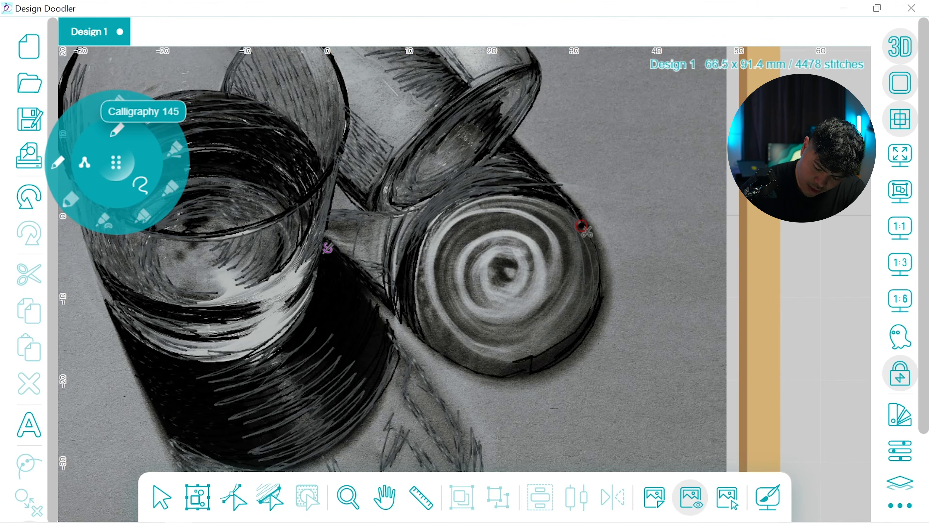
drag(542, 332, 524, 207)
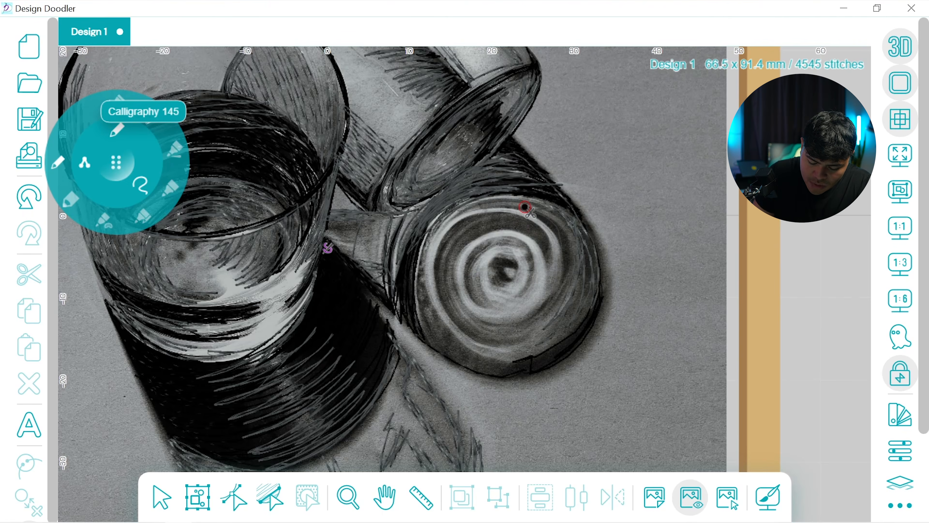
drag(523, 273, 490, 317)
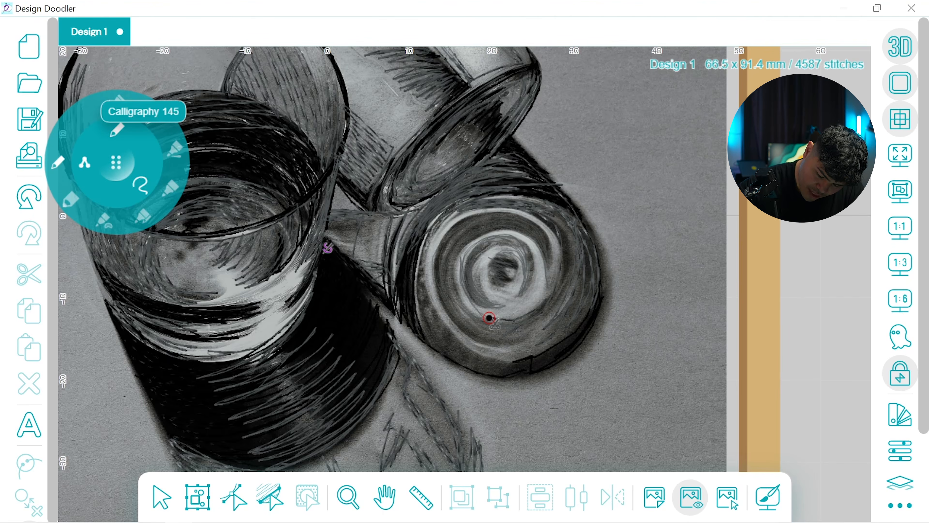
drag(516, 210, 429, 261)
drag(489, 318, 534, 330)
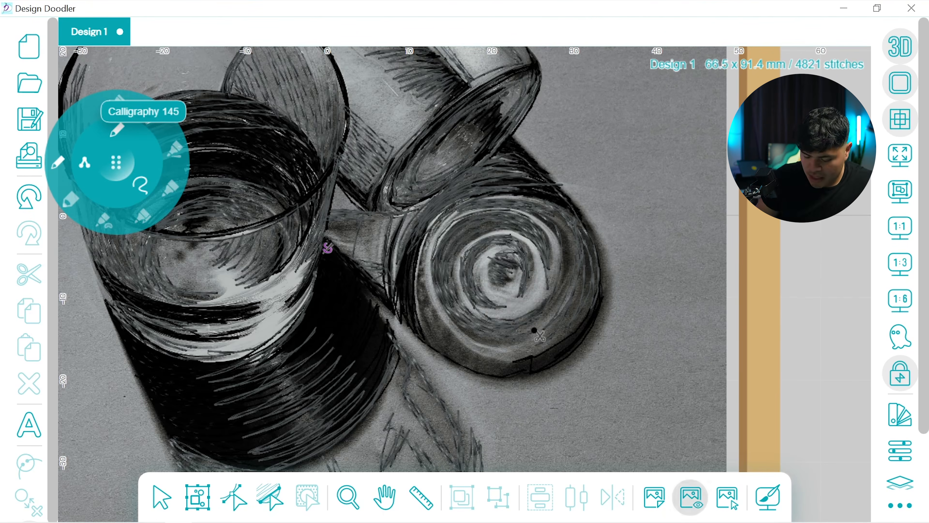
Step: Compare the swirl with the photo hidden, then shade the round shadow's lower band and outer edge in dark grey, undoing one stroke
click(693, 504)
click(694, 505)
click(693, 505)
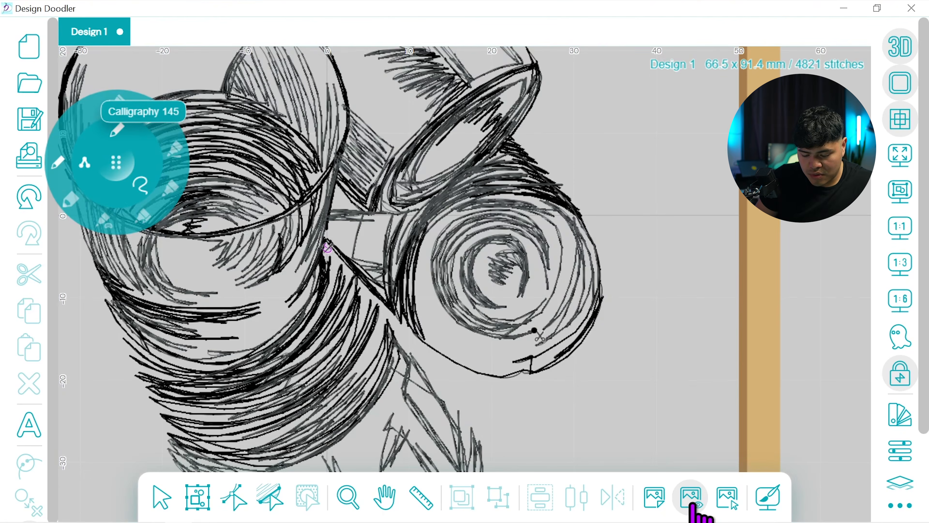
click(694, 504)
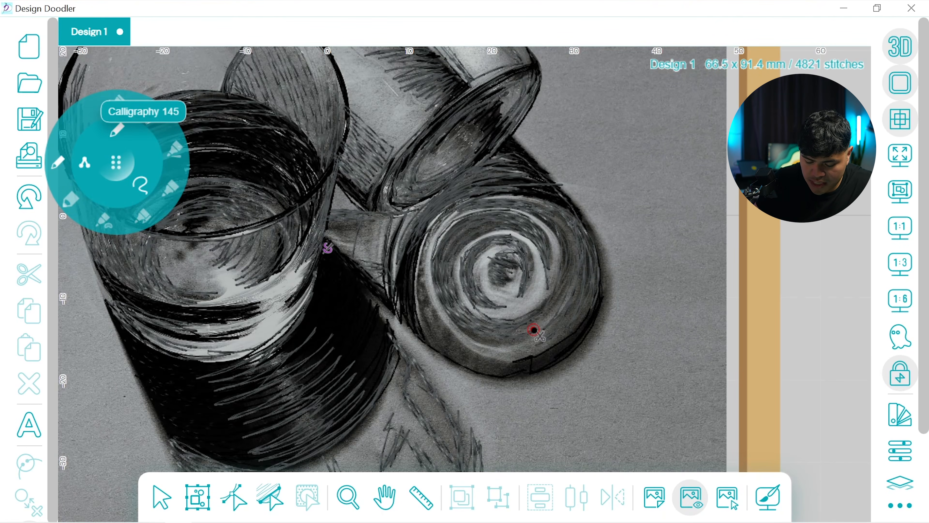
drag(534, 330, 513, 366)
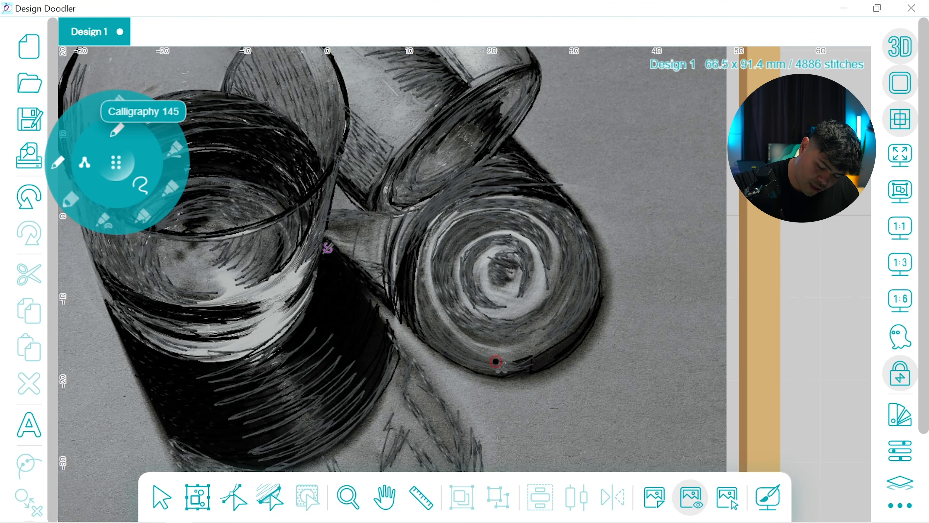
drag(496, 361, 549, 363)
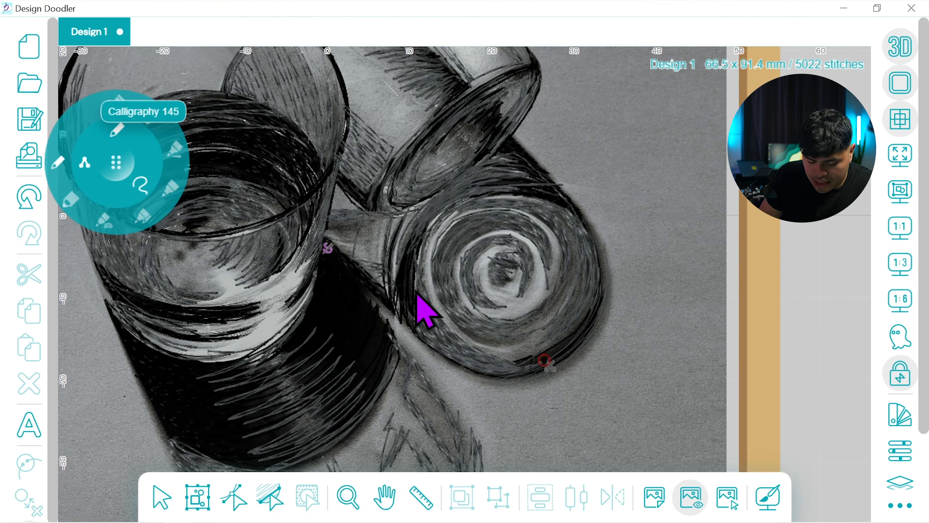
key(ctrl+z)
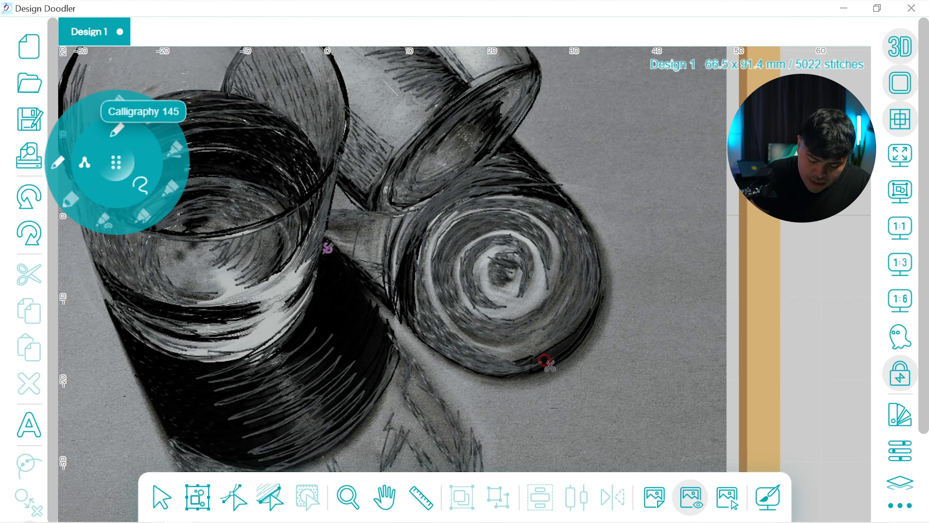
drag(546, 362, 421, 311)
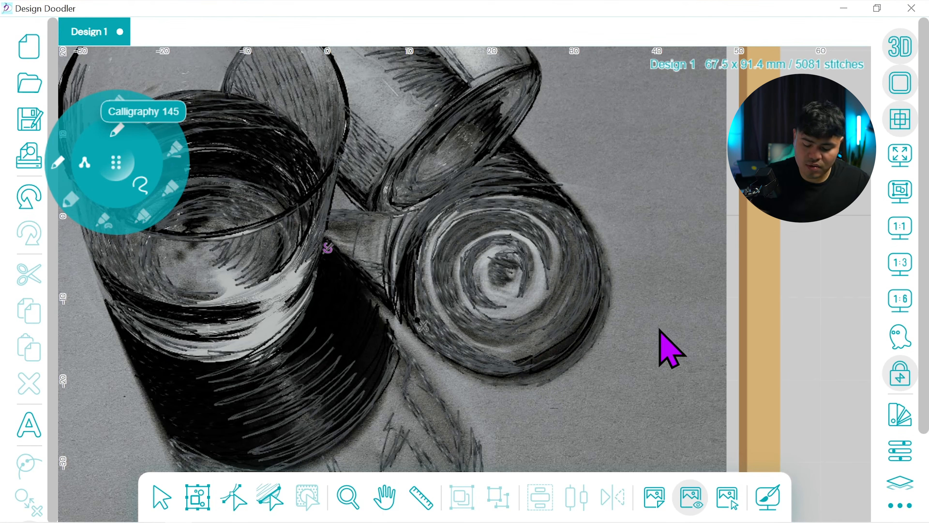
Step: Review the whole design in the hoop in flat and 3D stitch views, toggling the photo and leaving it hidden
click(902, 46)
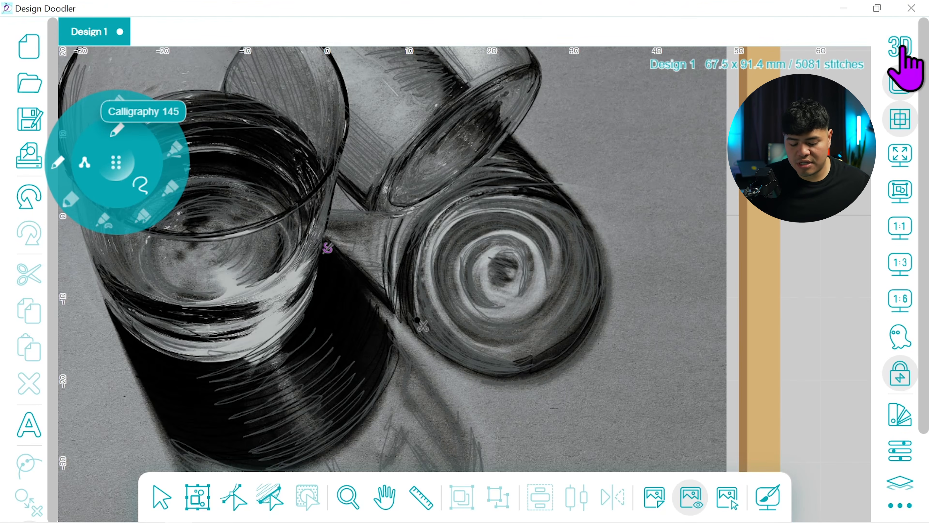
click(901, 229)
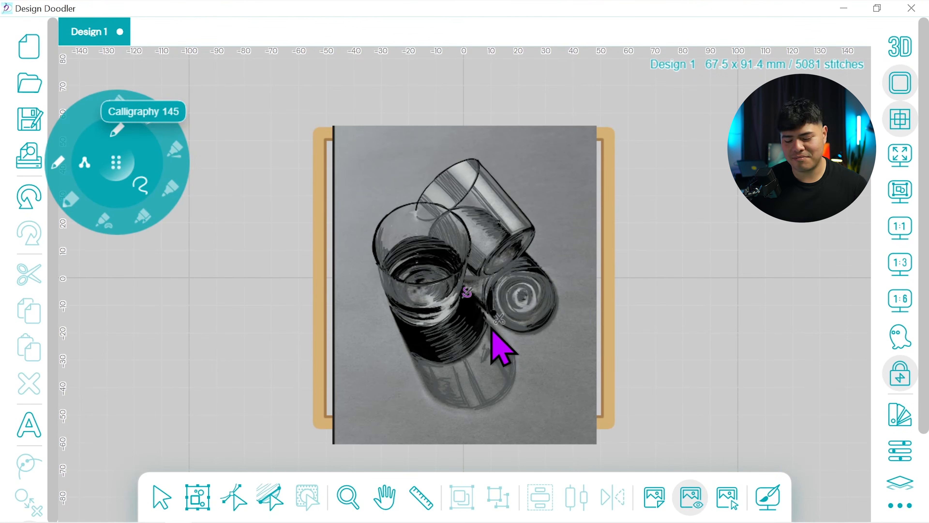
click(901, 53)
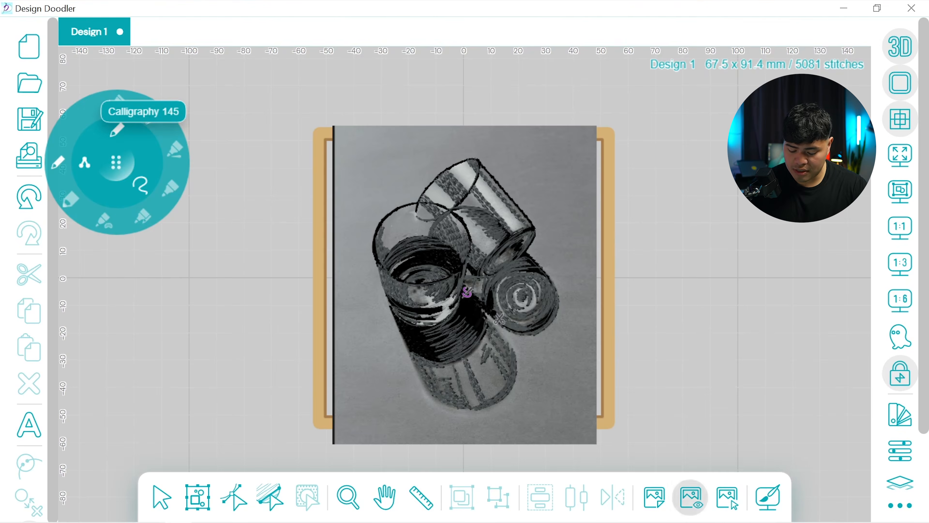
click(692, 487)
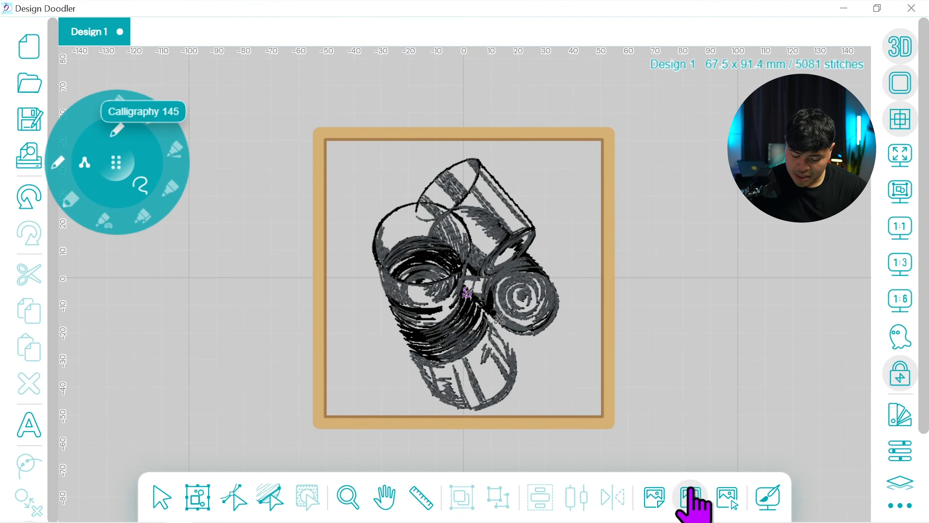
click(693, 488)
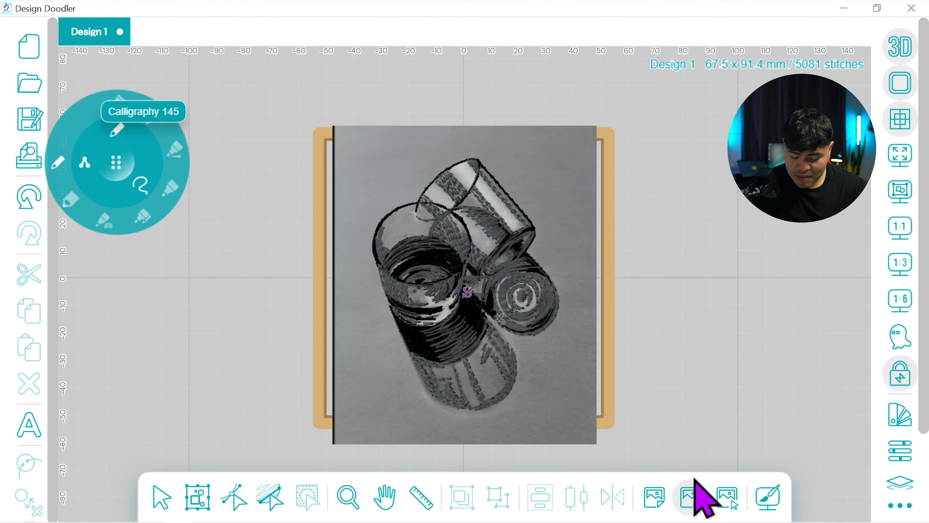
click(695, 480)
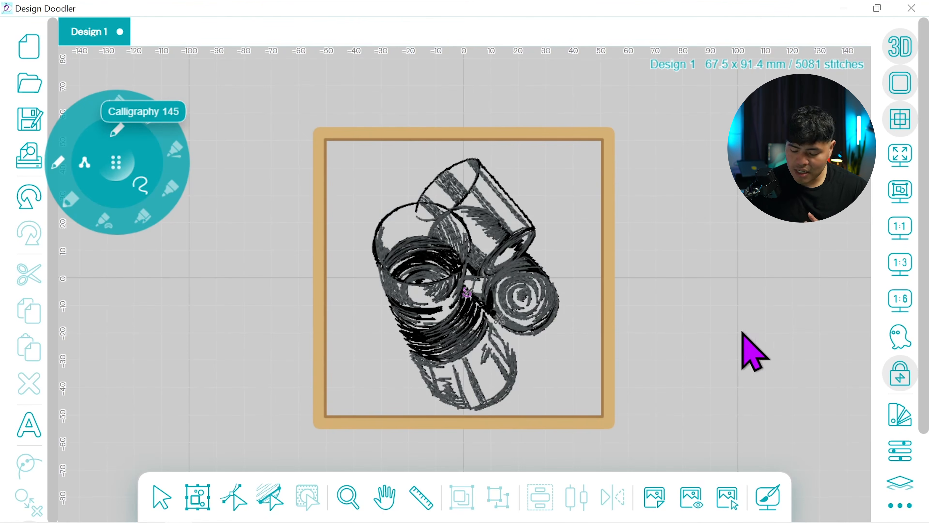
Step: Move the Brother 704 Pewter stitches to the start of the sequence, ahead of Brother 900 Black
click(901, 483)
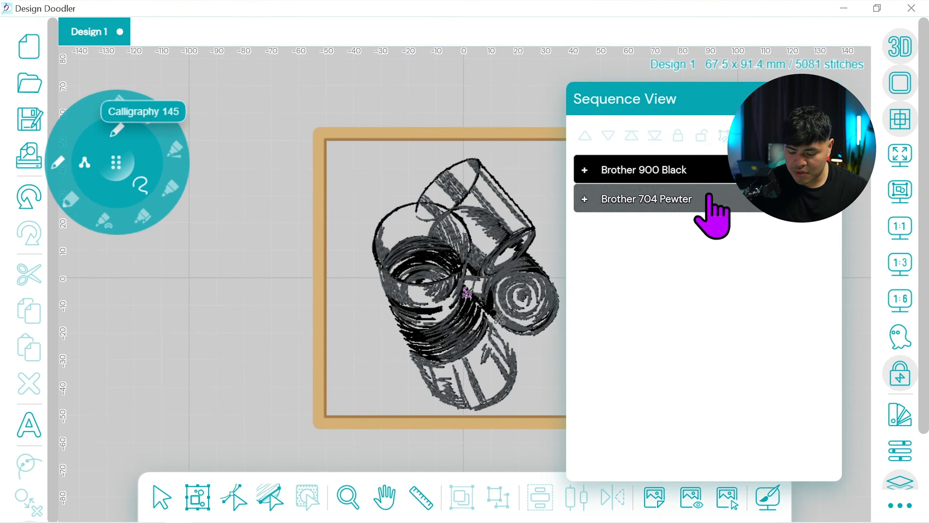
click(585, 199)
click(675, 236)
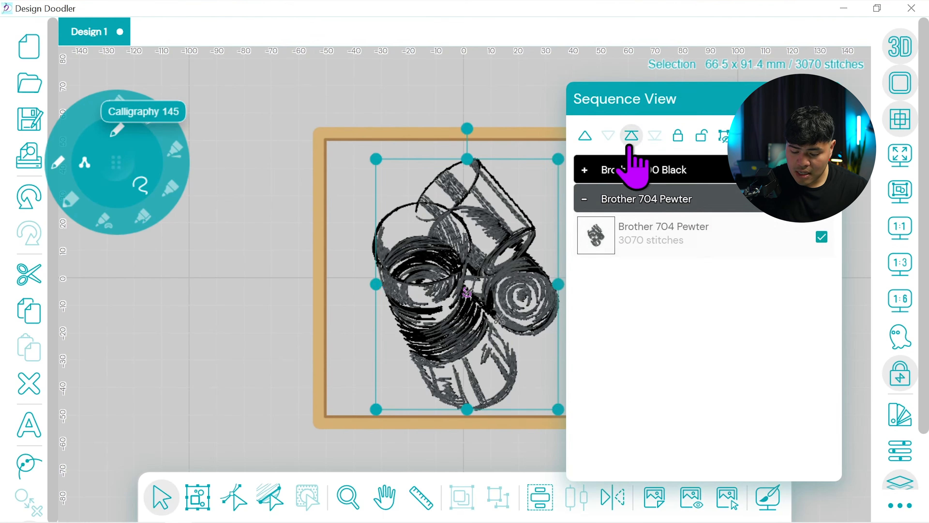
click(632, 136)
click(901, 483)
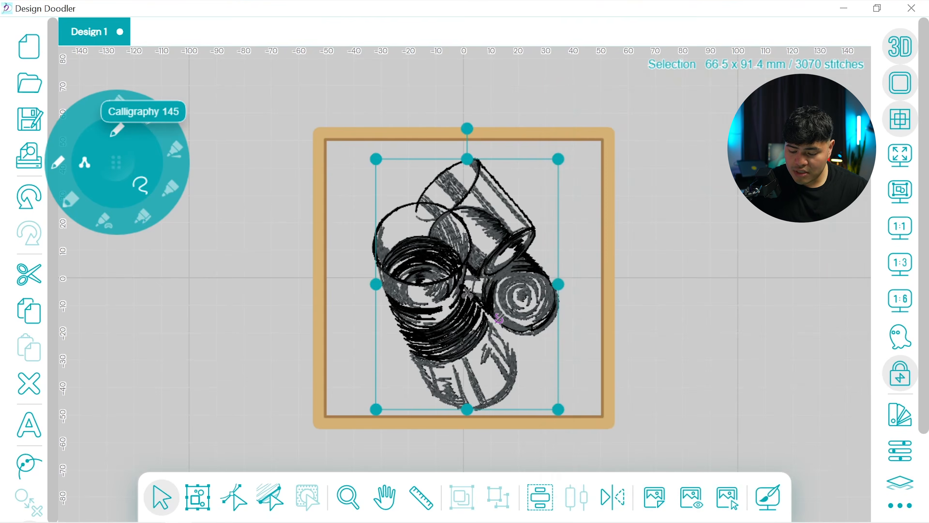
Step: Try placing the Brother 704 Pewter stitches after Brother 900 Black in the sequence, and return them to the start
scroll(904, 472, down, 2)
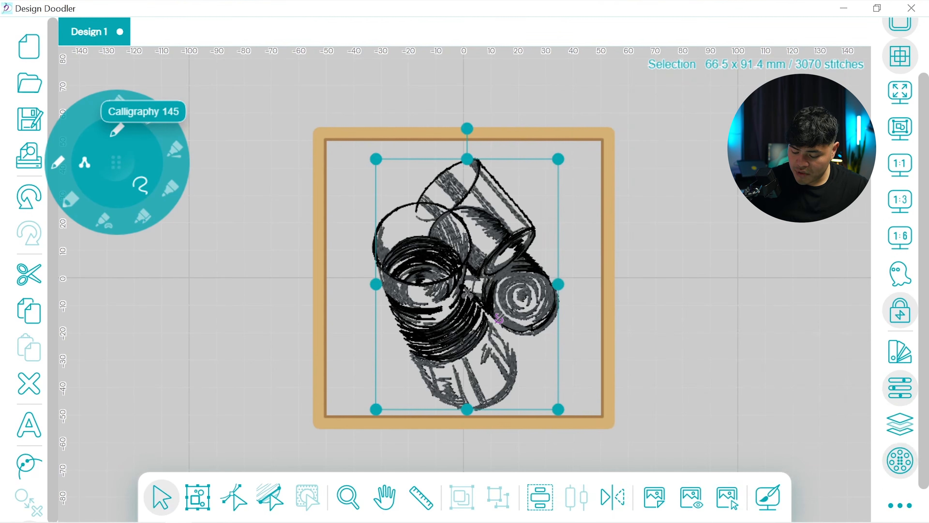
click(901, 425)
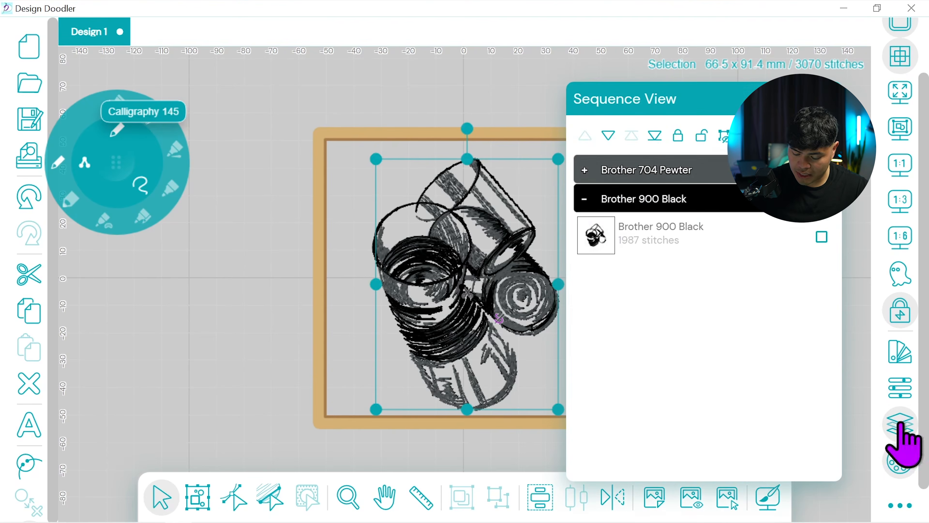
drag(635, 178, 604, 219)
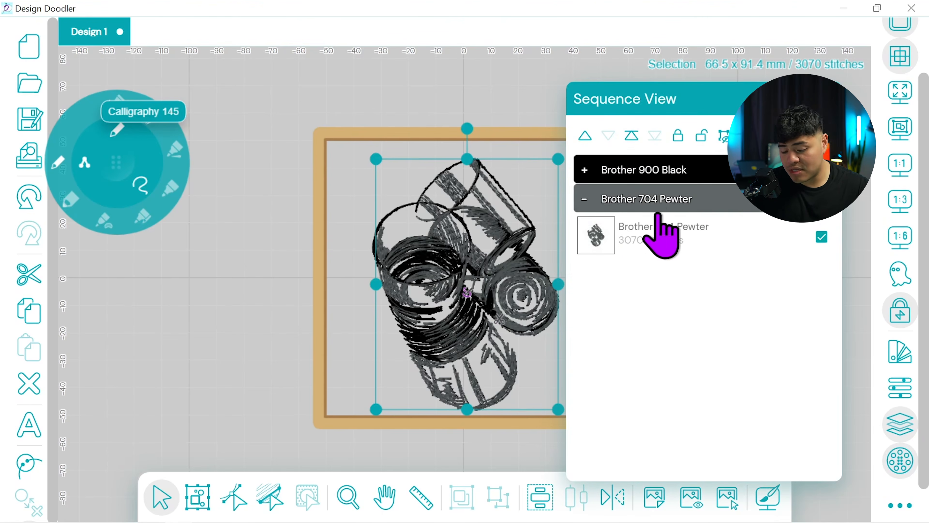
click(631, 135)
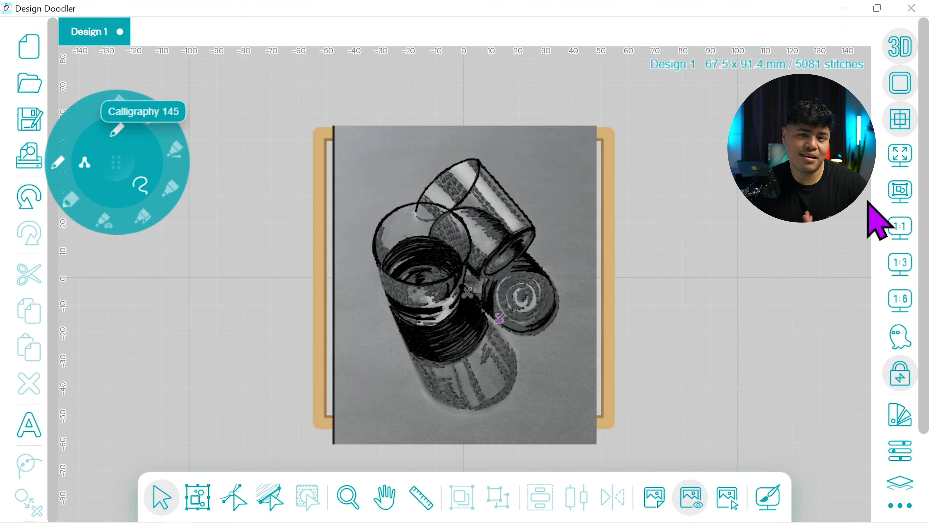
Step: Choose white thread and sketch freehand highlights over the bright reflections at the front glass's base and up its side edge
click(901, 415)
click(829, 98)
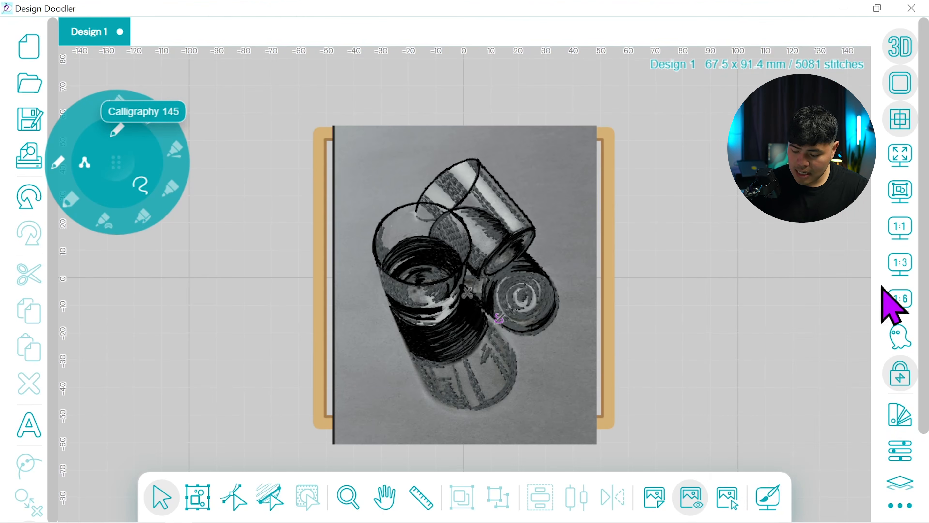
click(901, 262)
click(386, 498)
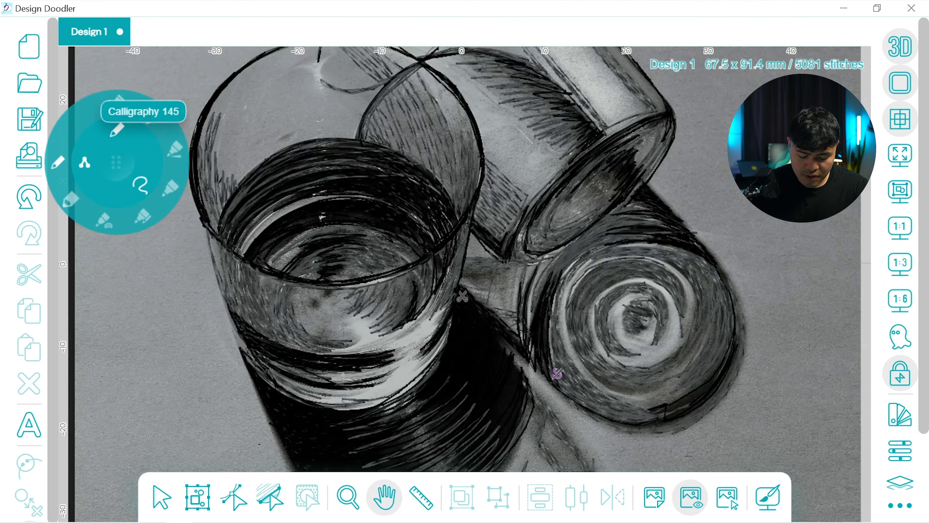
mouse_move(480, 408)
mouse_down()
mouse_move(540, 340)
mouse_move(552, 307)
mouse_up()
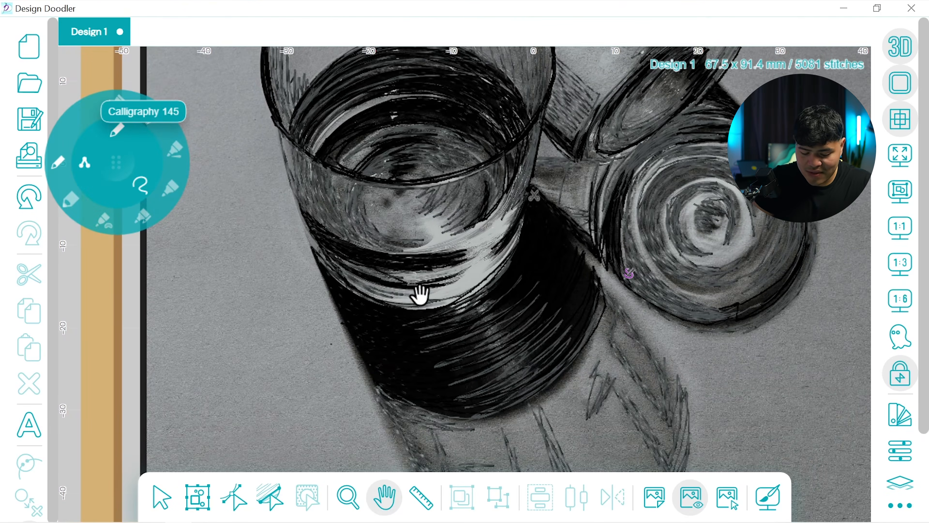
click(116, 163)
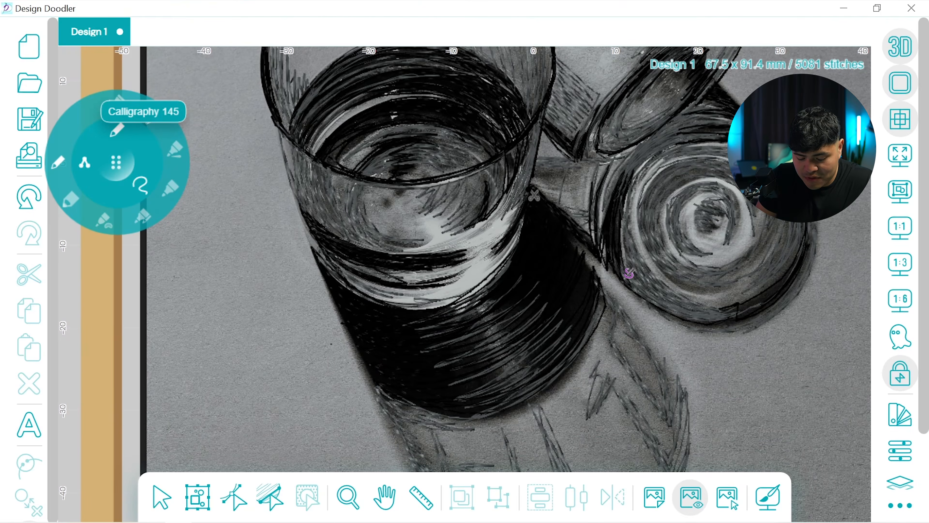
mouse_move(451, 296)
mouse_down()
mouse_move(518, 235)
mouse_move(429, 302)
mouse_move(382, 302)
mouse_move(516, 230)
mouse_move(372, 295)
mouse_move(513, 242)
mouse_move(393, 298)
mouse_move(494, 241)
mouse_move(505, 245)
mouse_move(357, 280)
mouse_move(478, 260)
mouse_move(358, 293)
mouse_move(510, 234)
mouse_move(508, 218)
mouse_move(421, 229)
mouse_move(450, 218)
mouse_move(412, 209)
mouse_move(450, 234)
mouse_move(508, 205)
mouse_move(383, 251)
mouse_move(492, 230)
mouse_move(519, 203)
mouse_move(507, 253)
mouse_move(538, 197)
mouse_up()
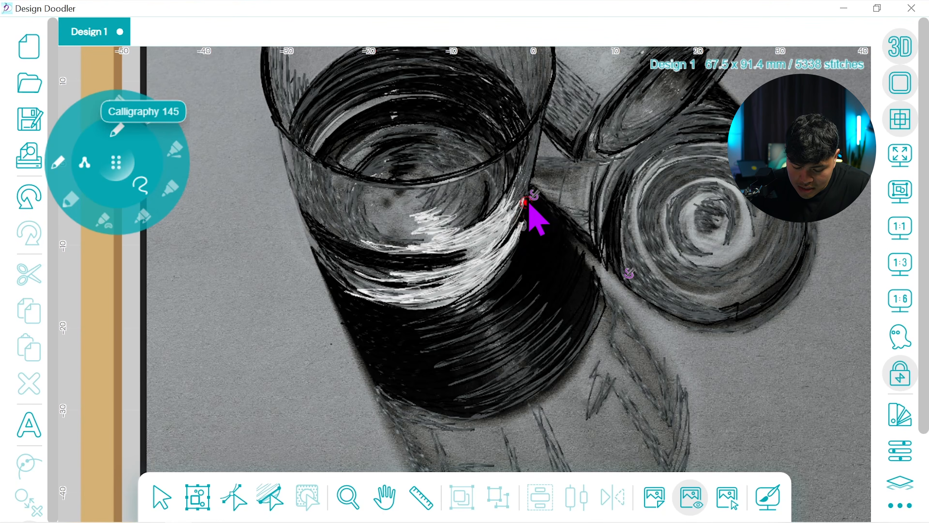
drag(523, 220, 533, 182)
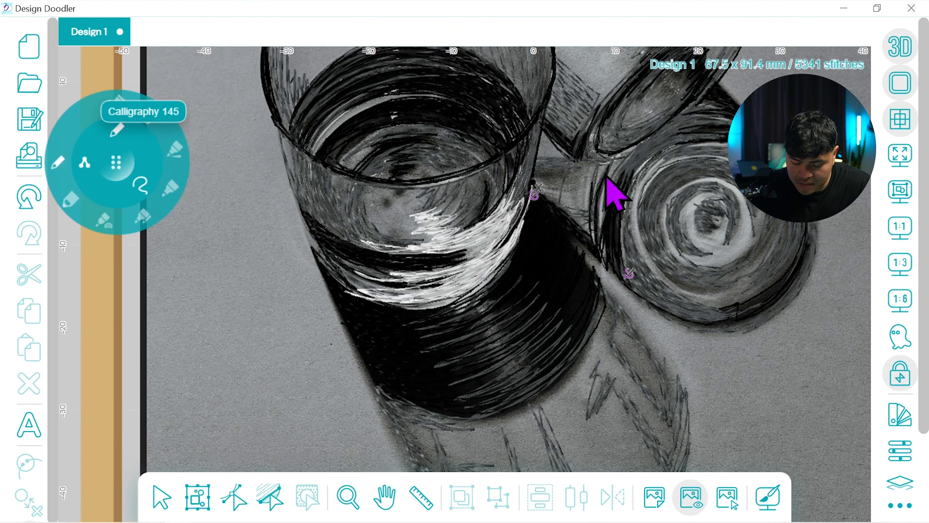
Step: Hatch the light gap between the front glass and the round shadow with zigzag white stitches
click(387, 491)
drag(531, 263, 381, 300)
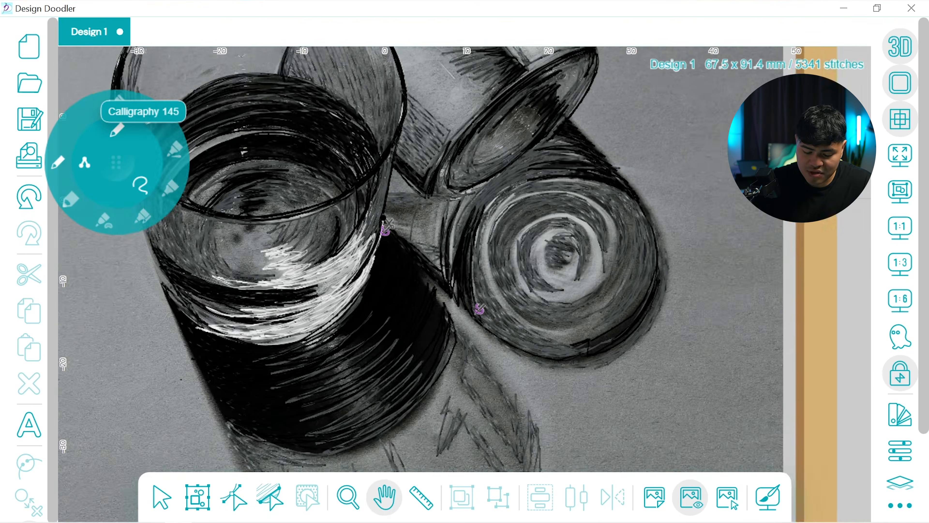
drag(466, 295, 457, 340)
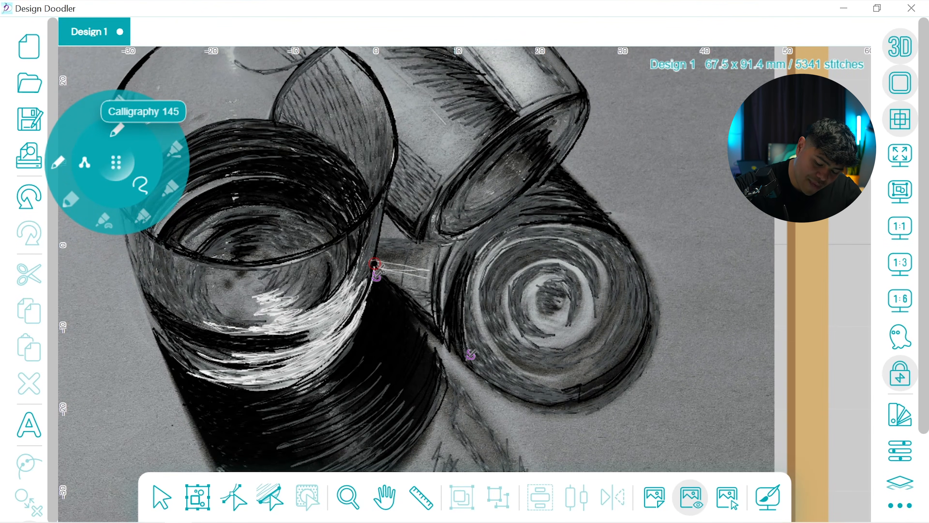
mouse_move(430, 308)
mouse_down()
mouse_move(430, 279)
mouse_move(468, 239)
mouse_move(445, 339)
mouse_move(499, 239)
mouse_up()
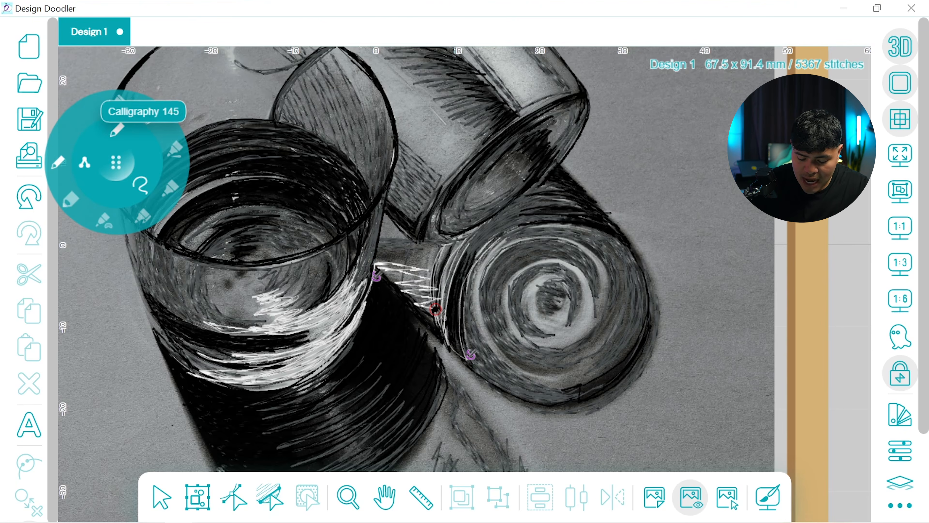
Step: Trace the round shadow's light outer, middle and inner rings and its side edge with curved white strokes, undoing the first attempt
mouse_move(472, 282)
mouse_down()
mouse_move(528, 368)
mouse_move(551, 371)
mouse_up()
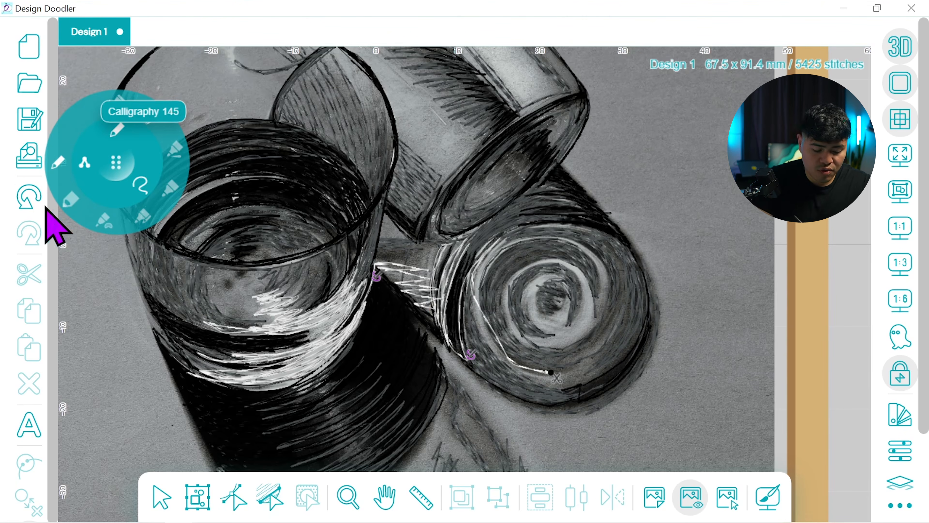
click(29, 198)
mouse_move(436, 310)
mouse_down()
mouse_move(435, 293)
mouse_move(466, 262)
mouse_move(467, 288)
mouse_move(513, 239)
mouse_up()
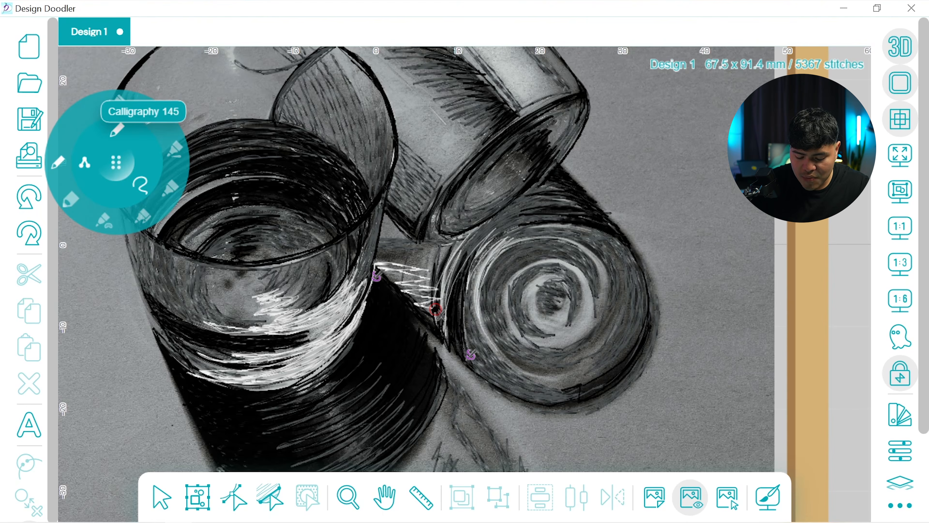
drag(436, 309, 511, 354)
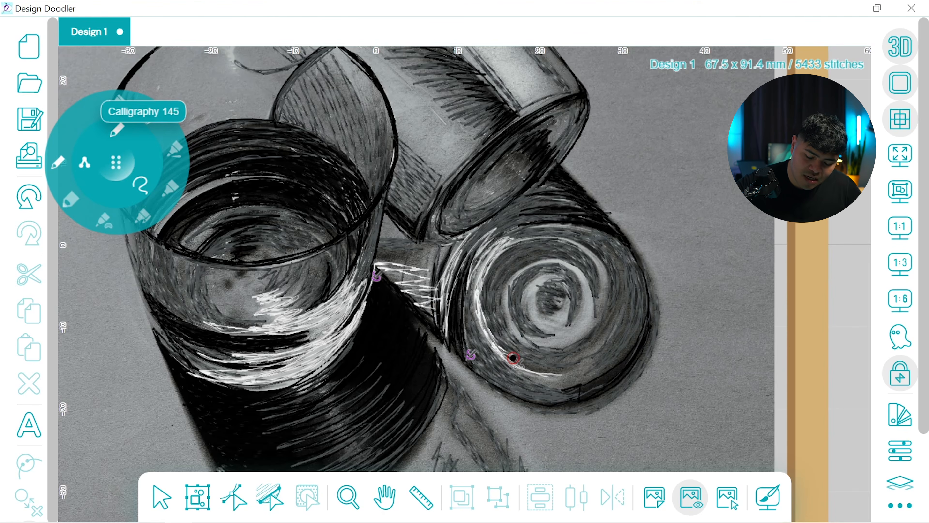
mouse_move(513, 357)
mouse_down()
mouse_move(514, 243)
mouse_move(546, 234)
mouse_move(600, 289)
mouse_move(584, 250)
mouse_up()
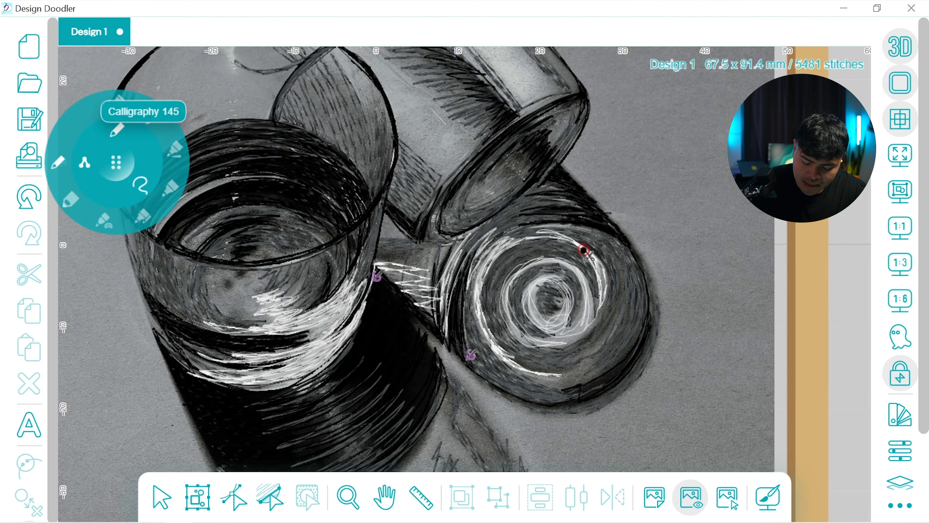
mouse_move(566, 342)
mouse_down()
mouse_move(576, 365)
mouse_move(612, 343)
mouse_up()
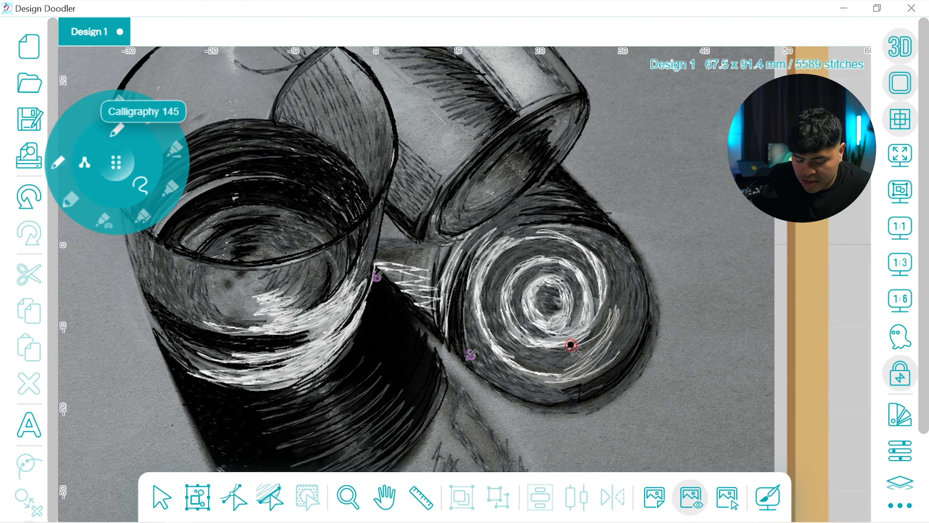
drag(477, 293, 539, 226)
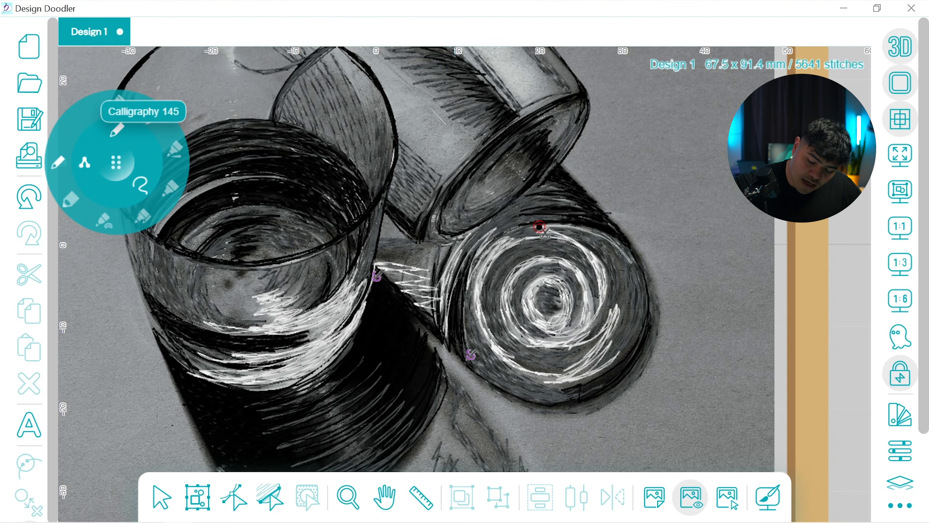
Step: Add white streaks to the upper part of the round shadow and curved white highlights around the tipped glass's oval base
mouse_move(602, 234)
mouse_down()
mouse_move(549, 203)
mouse_move(543, 180)
mouse_up()
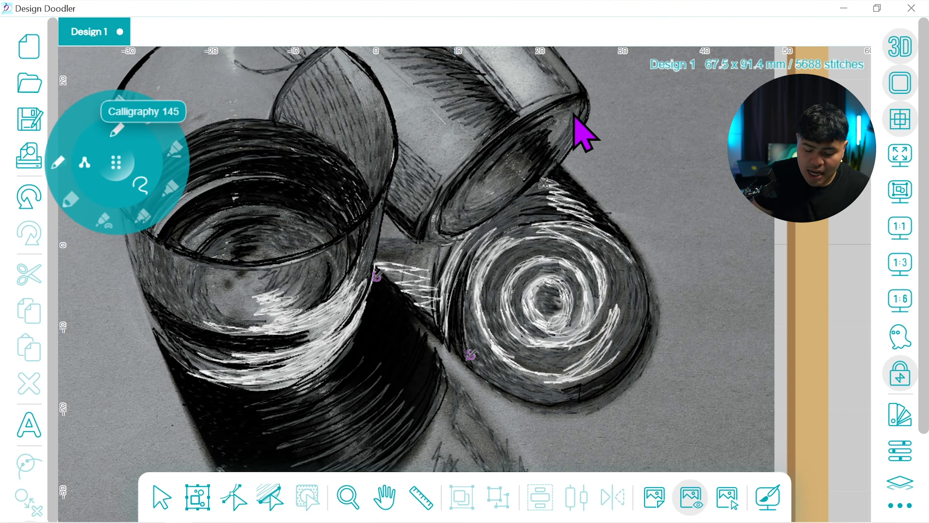
click(544, 183)
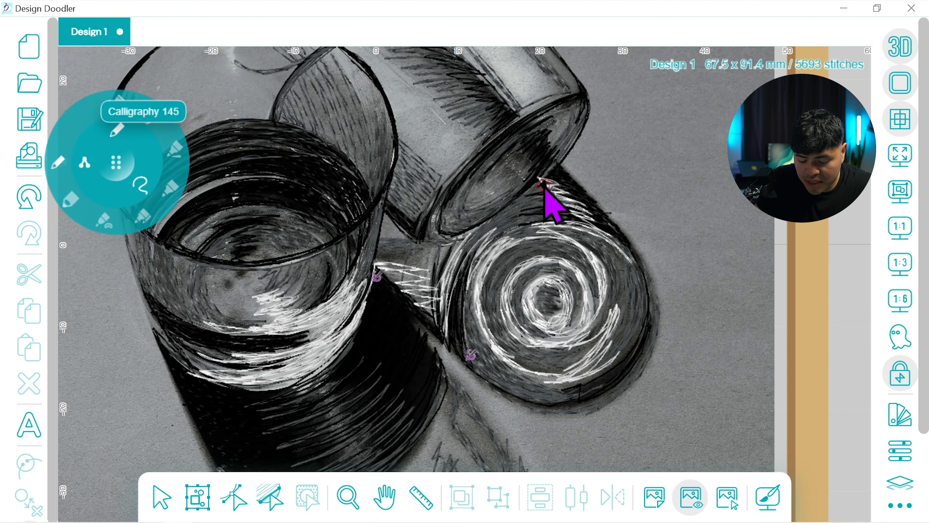
drag(541, 177, 463, 239)
drag(466, 202, 543, 171)
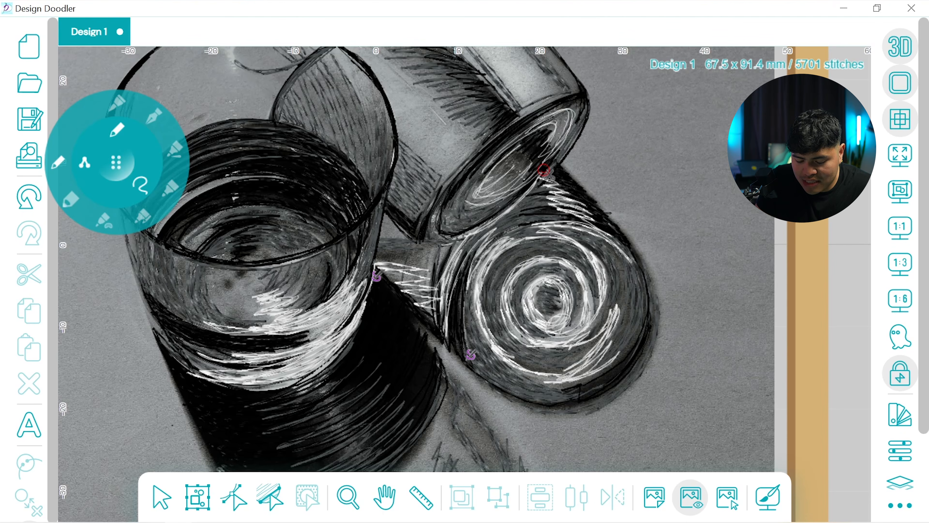
drag(544, 170, 512, 200)
Step: Draw a thin white highlight line along the tipped glass's body, from the front glass's rim to the oval base
click(385, 496)
mouse_move(458, 173)
mouse_down()
mouse_move(491, 319)
mouse_move(494, 283)
mouse_up()
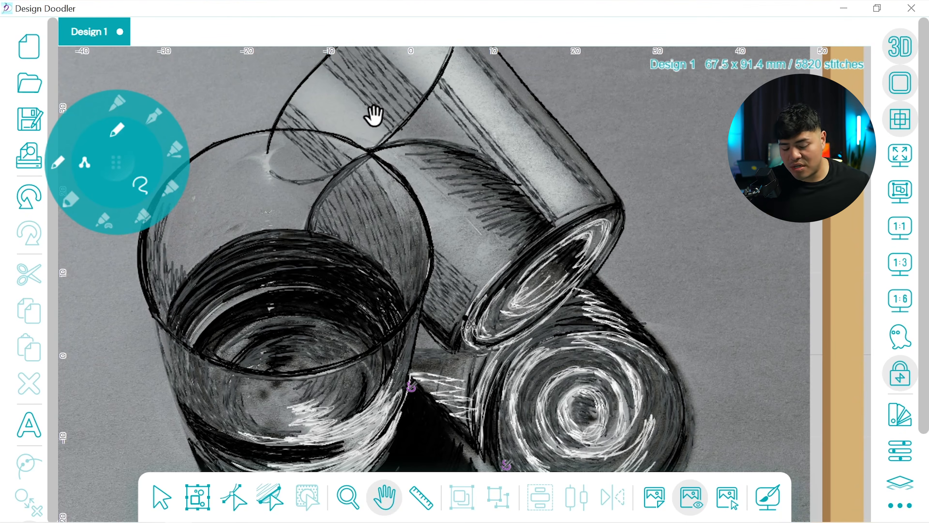
click(118, 162)
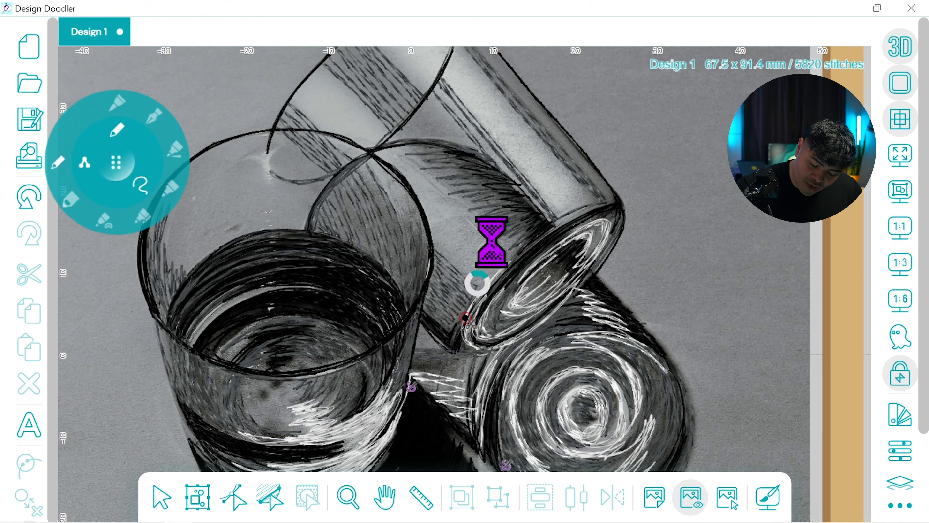
click(506, 260)
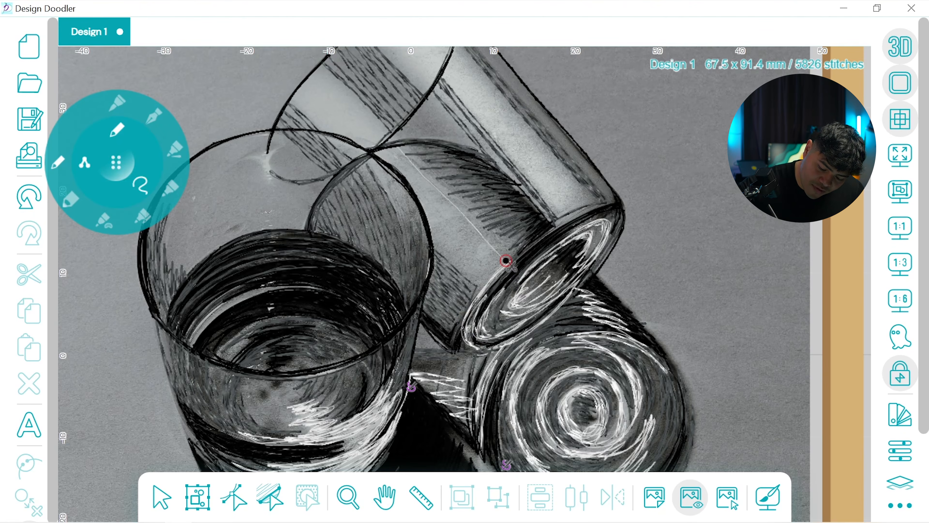
drag(472, 223, 503, 255)
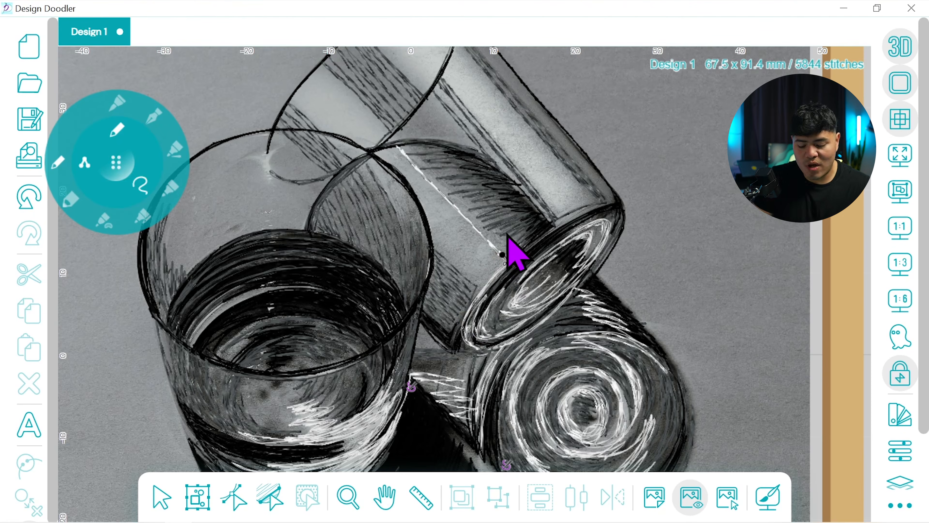
click(593, 206)
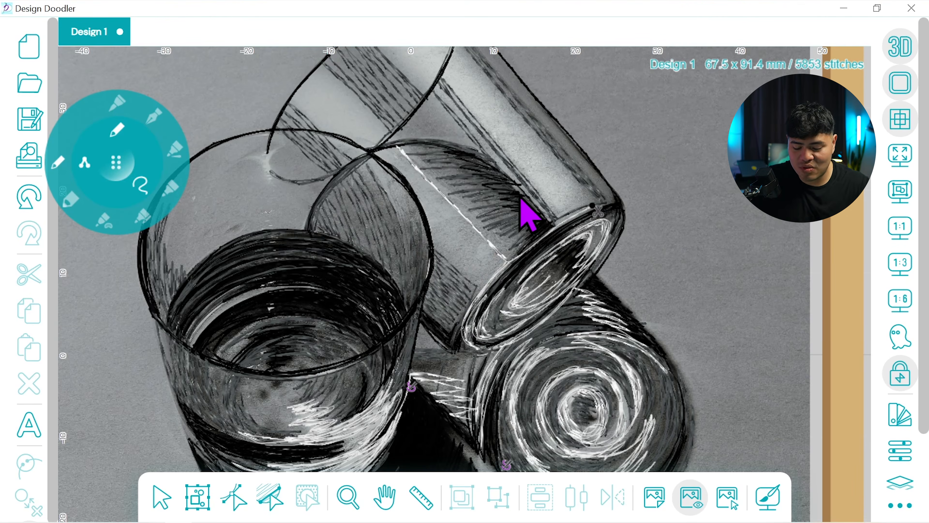
mouse_move(592, 206)
mouse_down()
mouse_move(555, 218)
mouse_move(547, 206)
mouse_up()
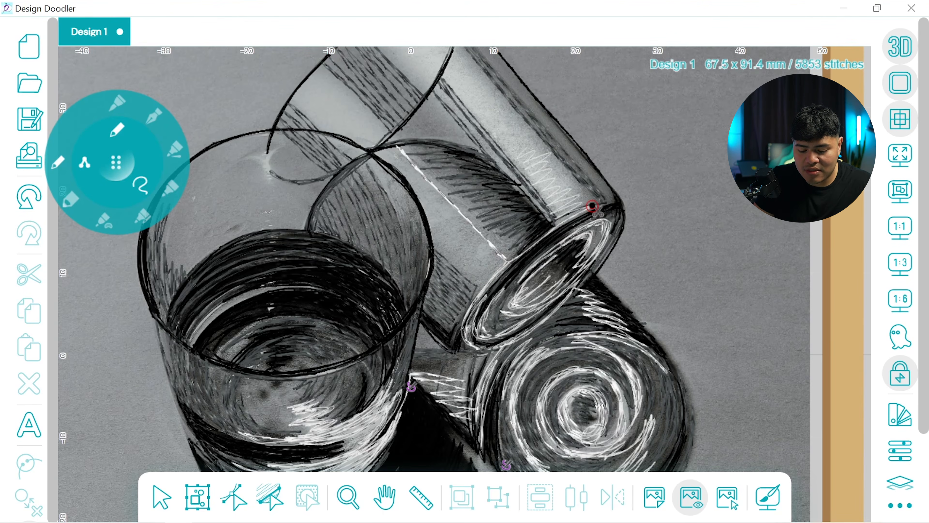
drag(531, 150, 521, 148)
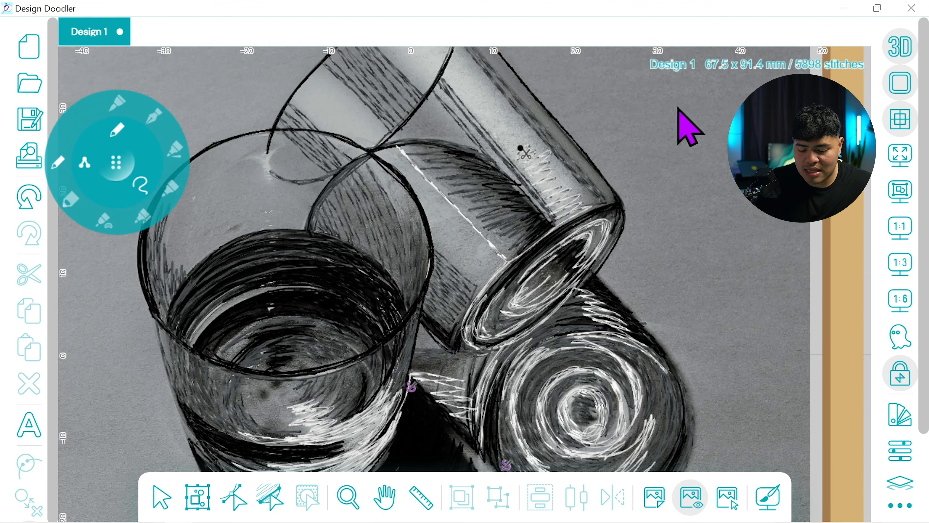
click(34, 199)
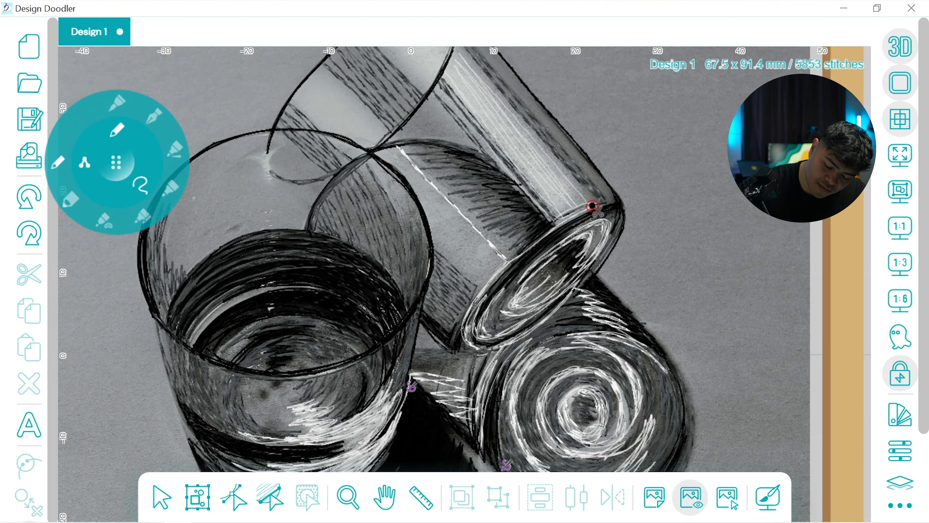
Step: Fill the bright bands along the tipped glass's side and inside its rim with long parallel white strokes, and line the second inner band's edge
drag(481, 135, 439, 78)
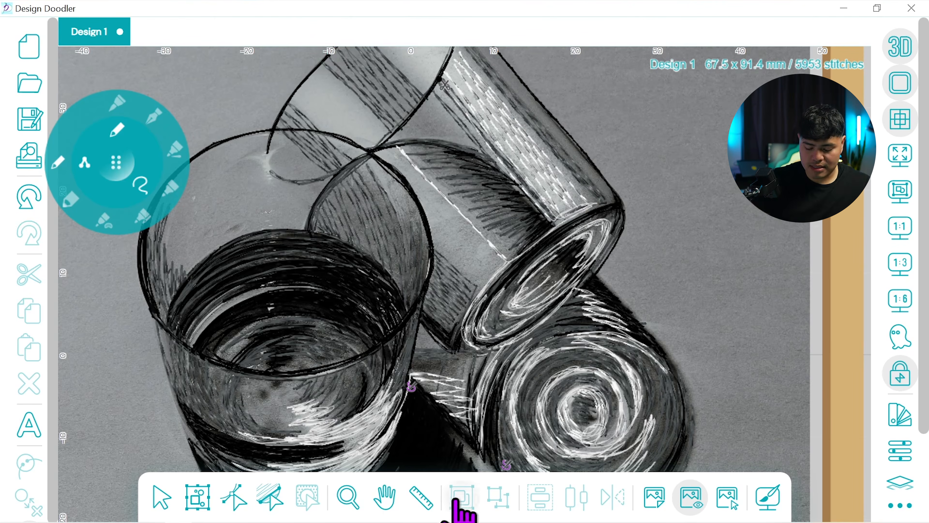
click(385, 497)
drag(416, 181, 485, 293)
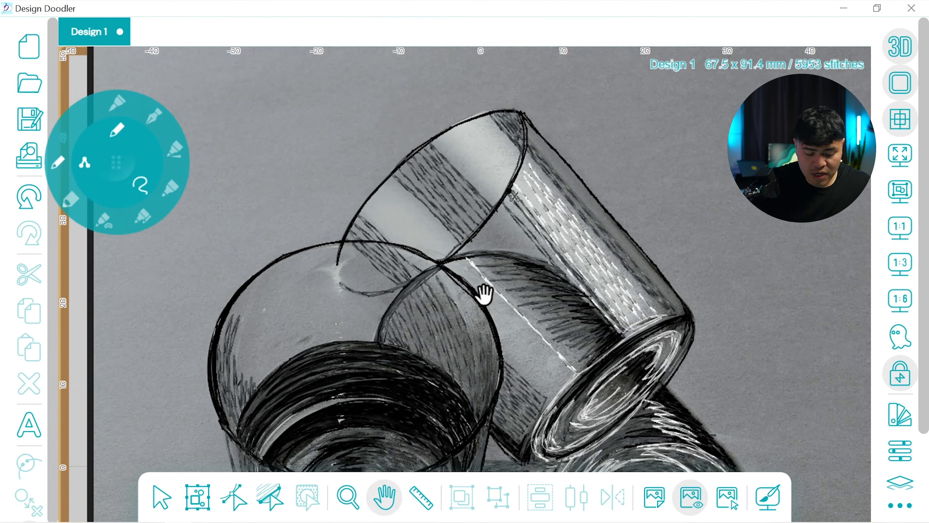
click(115, 163)
drag(508, 190, 505, 122)
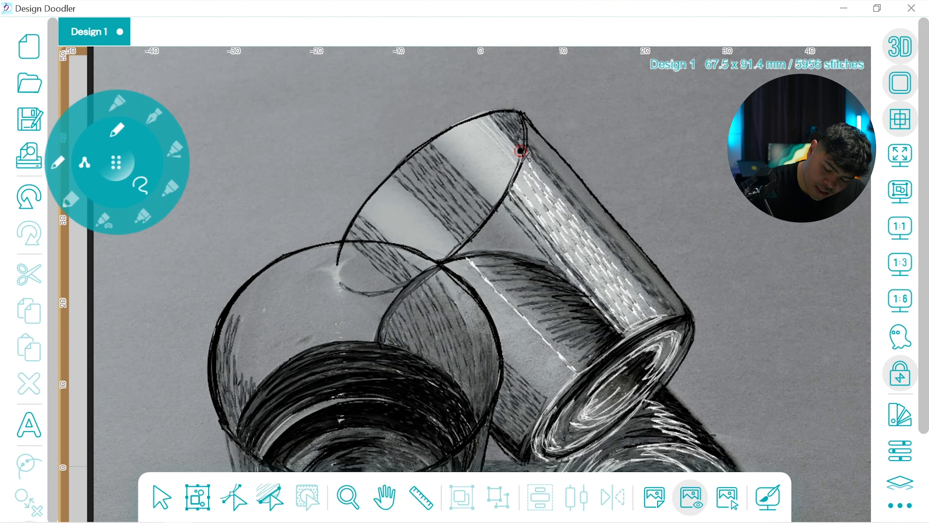
mouse_move(465, 146)
mouse_down()
mouse_move(451, 153)
mouse_move(441, 144)
mouse_move(482, 182)
mouse_up()
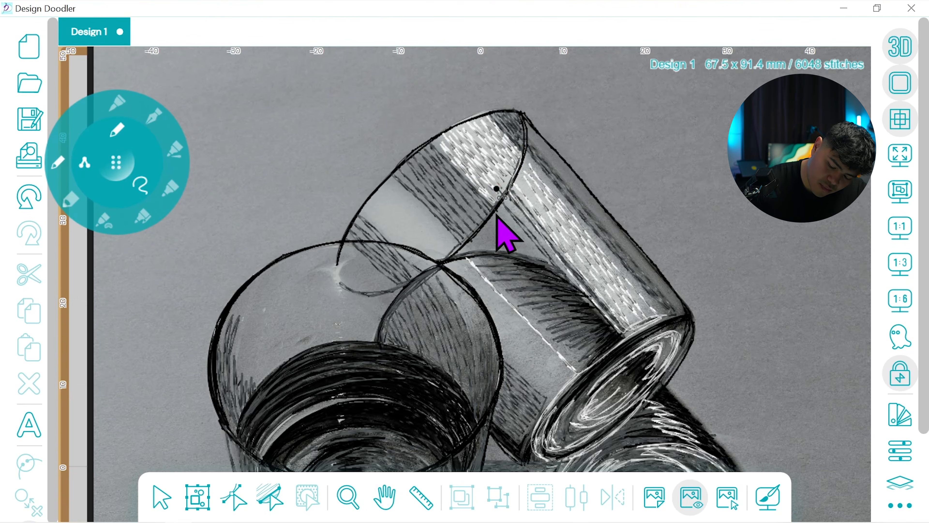
click(451, 254)
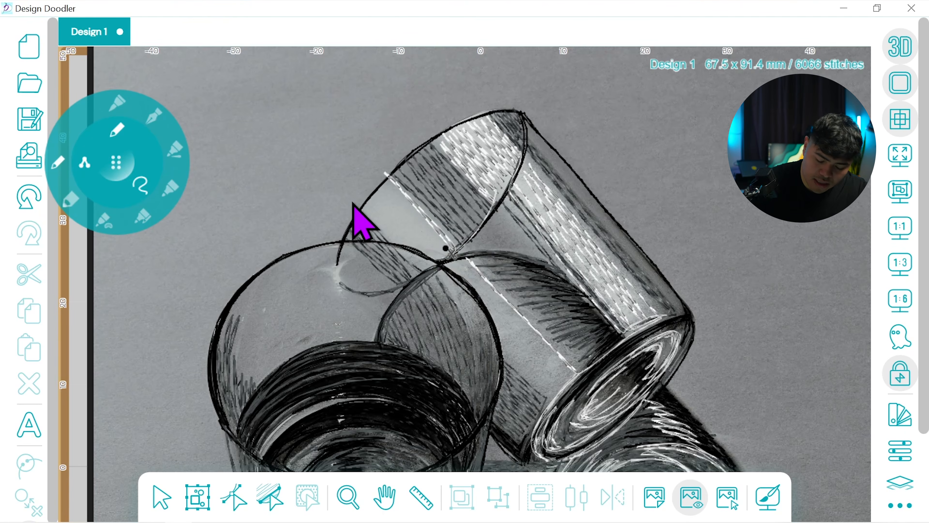
Step: Replace the last edge line with white strokes filling the tipped glass's second inner band, and highlight its rim end seen through the front glass
click(24, 189)
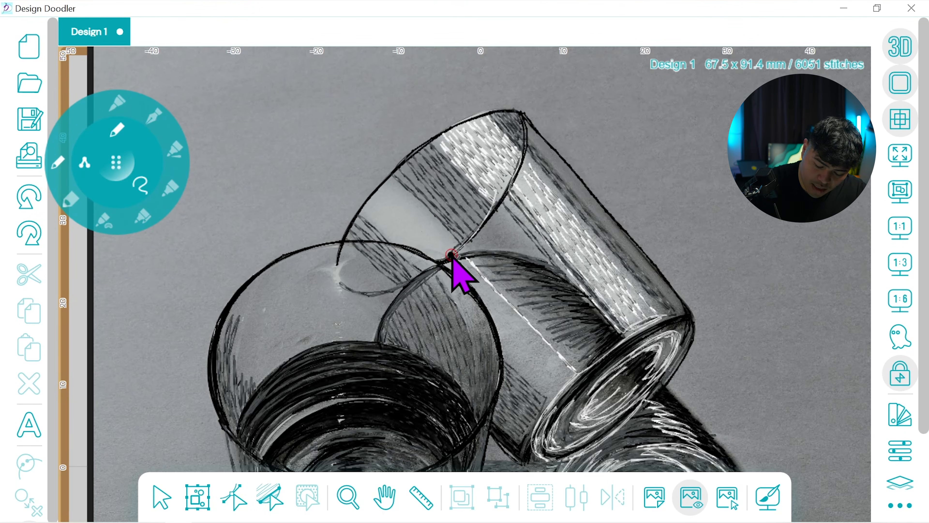
drag(451, 254, 427, 263)
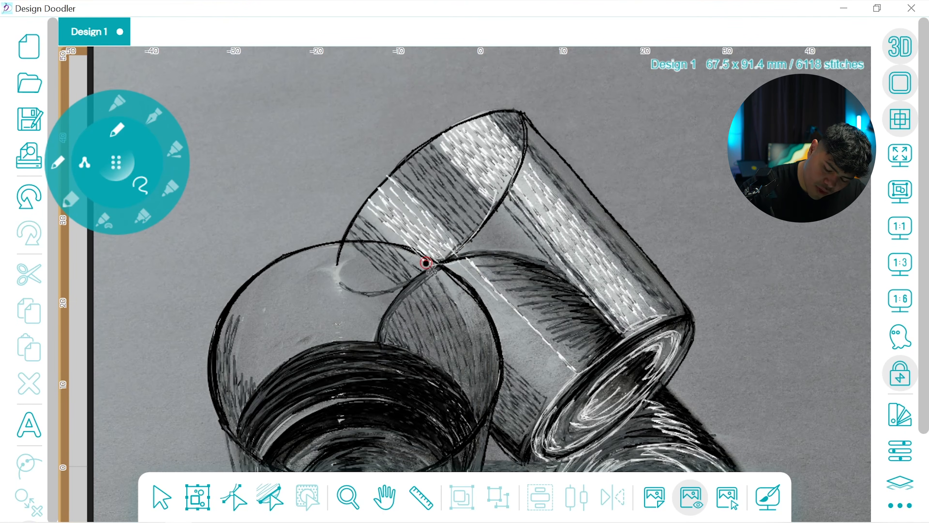
mouse_move(498, 300)
mouse_down()
mouse_move(453, 271)
mouse_move(467, 299)
mouse_move(428, 273)
mouse_up()
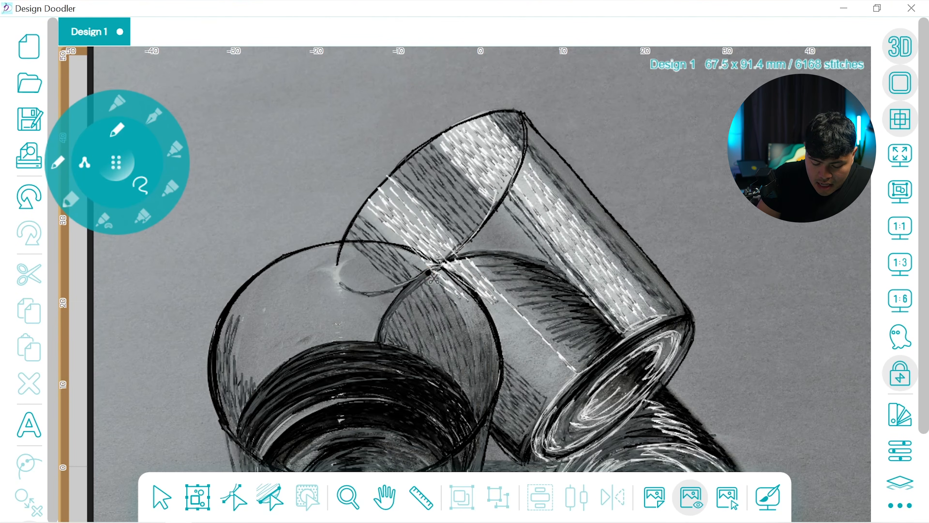
drag(433, 280, 343, 283)
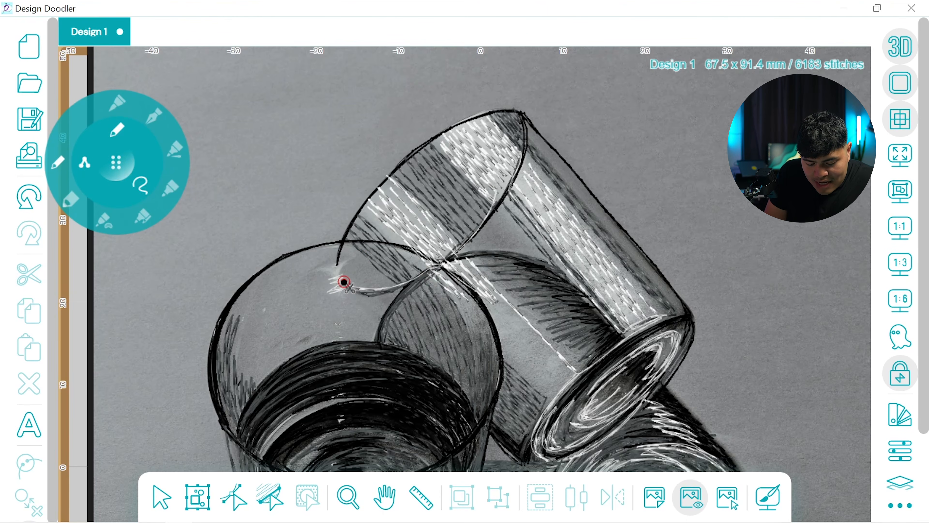
mouse_move(344, 282)
mouse_down()
mouse_move(365, 253)
mouse_move(327, 247)
mouse_up()
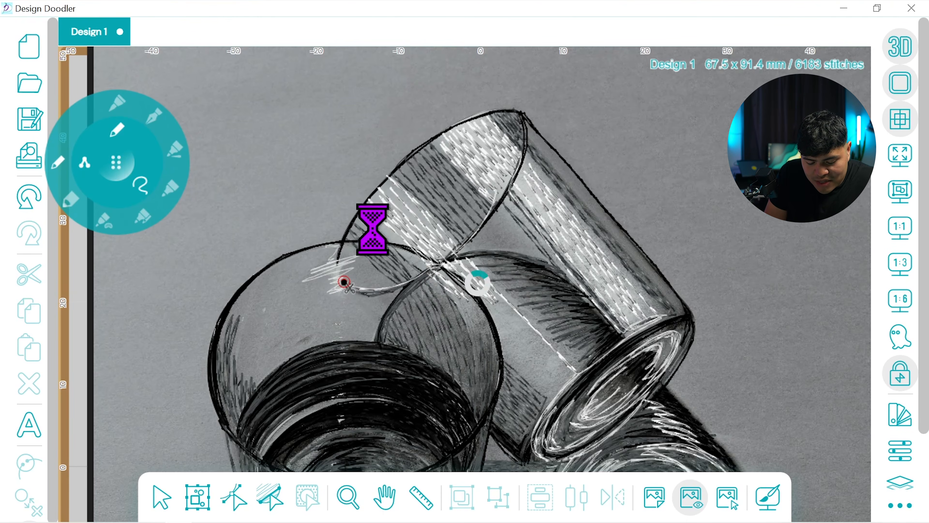
Step: Trace the far and side edge of the front glass's rim in white, undoing one stroke, and streak the inner wall beside it
click(385, 496)
drag(299, 334, 401, 236)
click(121, 157)
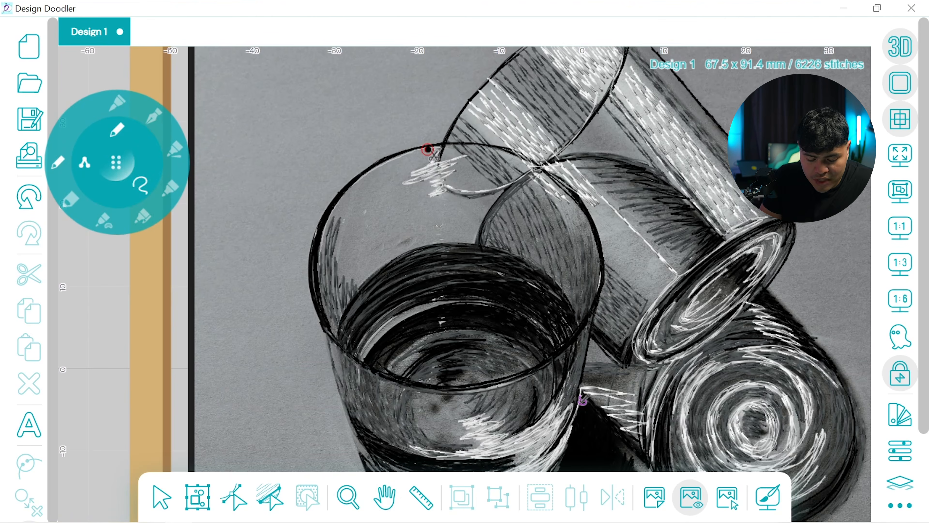
drag(427, 149, 321, 277)
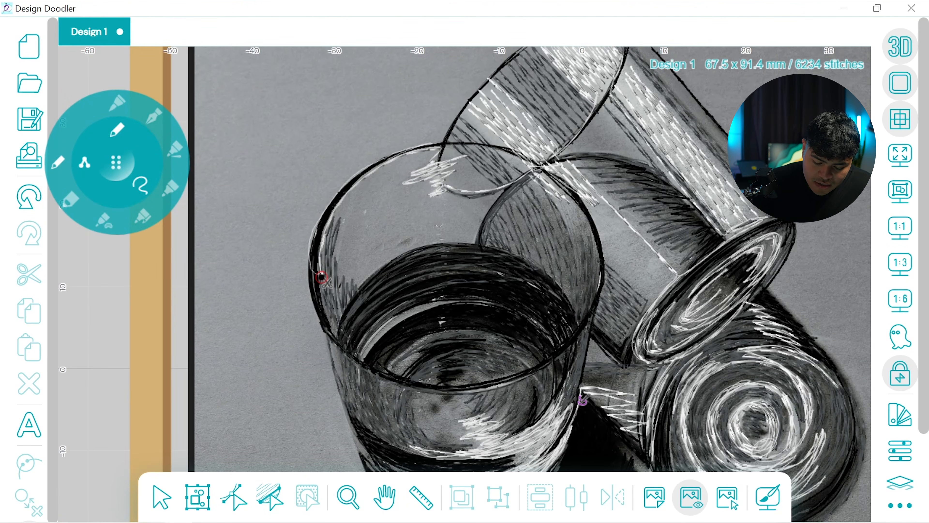
drag(321, 277, 346, 355)
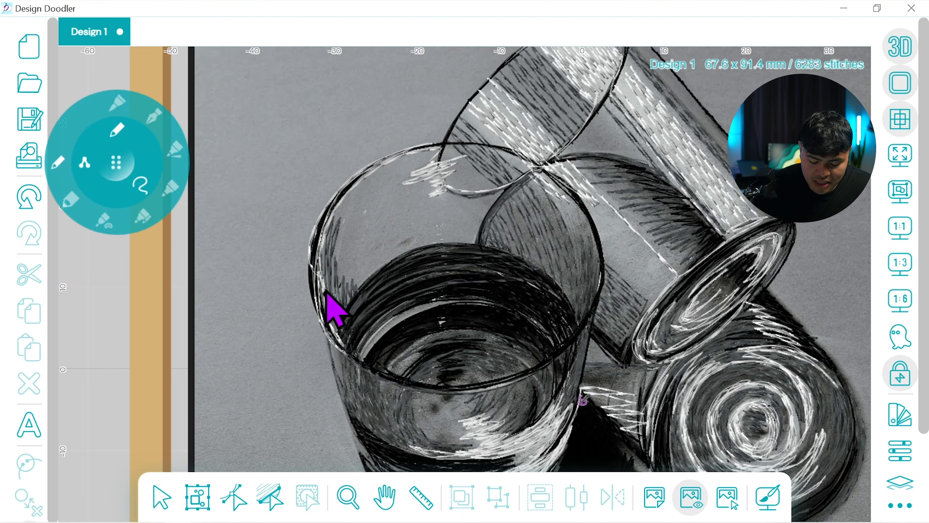
click(31, 198)
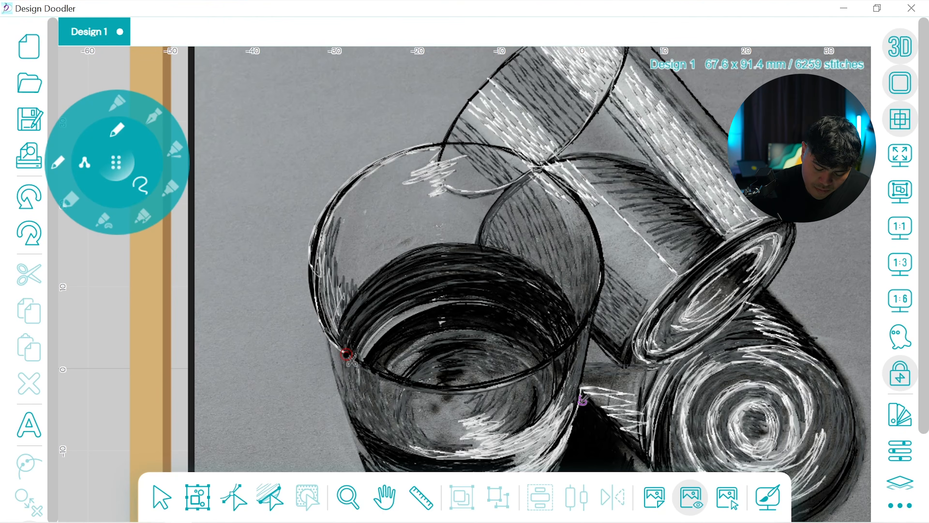
mouse_move(337, 333)
mouse_down()
mouse_move(346, 350)
mouse_move(413, 294)
mouse_up()
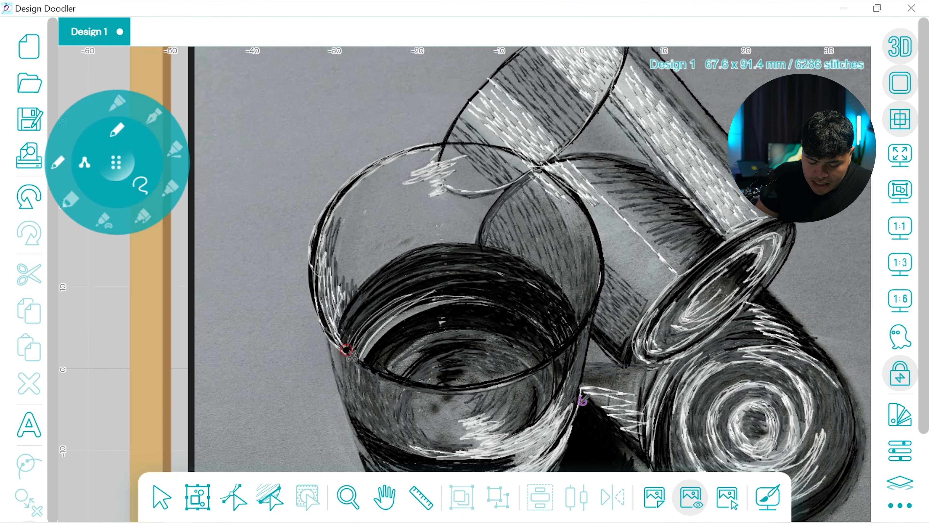
Step: Add curved white highlights across the dark liquid bands and up the opposite side of the front glass's rim, undoing one stroke
drag(346, 350, 524, 309)
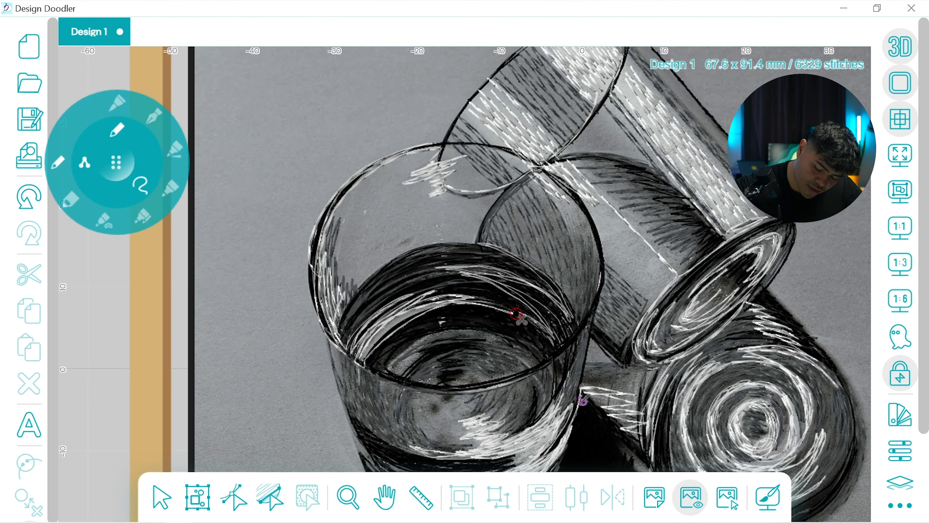
drag(517, 313, 597, 281)
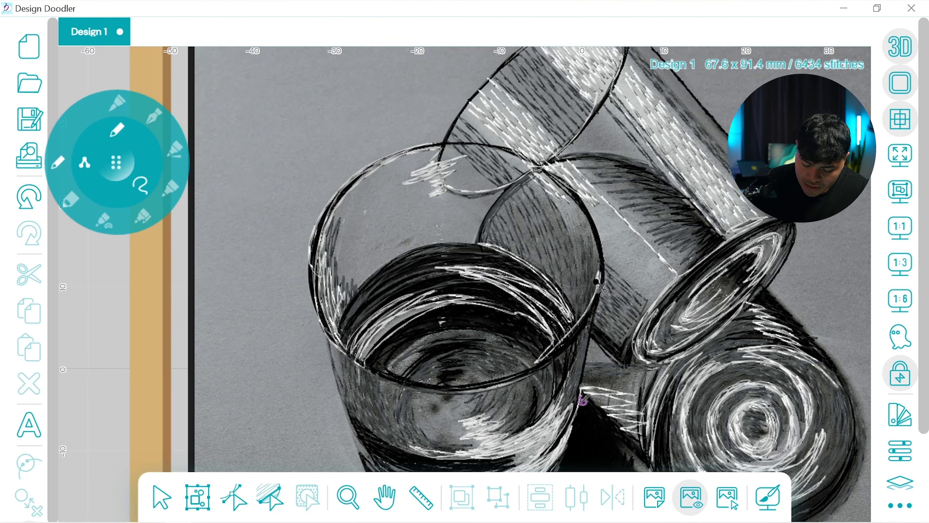
click(33, 202)
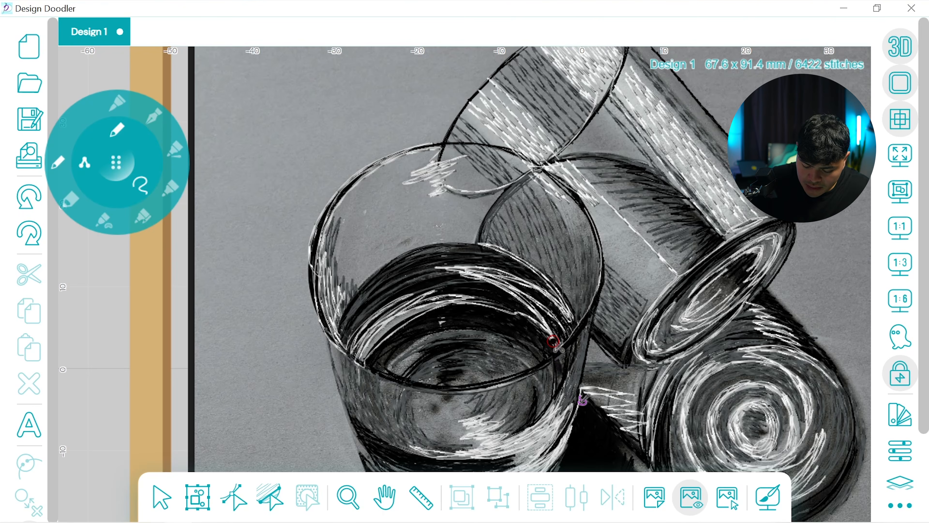
drag(554, 340, 555, 349)
Step: Add curved white strokes to the rings inside the front glass and trace the near edge of its rim in white
click(384, 495)
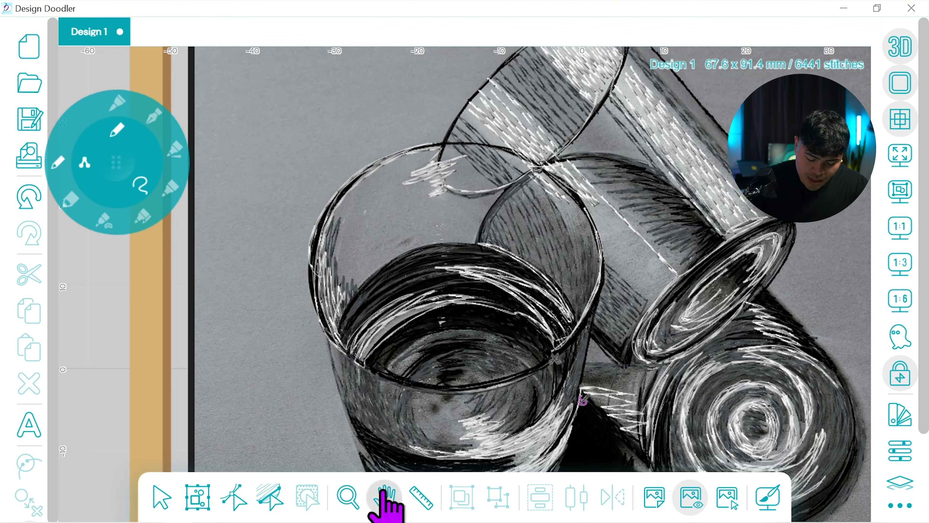
drag(458, 366, 433, 303)
drag(525, 330, 477, 216)
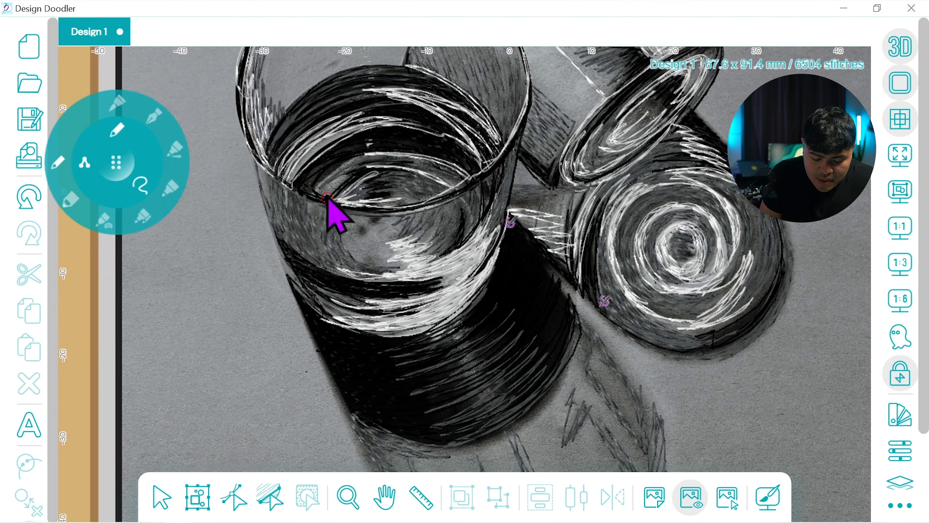
mouse_move(327, 197)
mouse_down()
mouse_move(361, 218)
mouse_move(326, 218)
mouse_move(306, 192)
mouse_up()
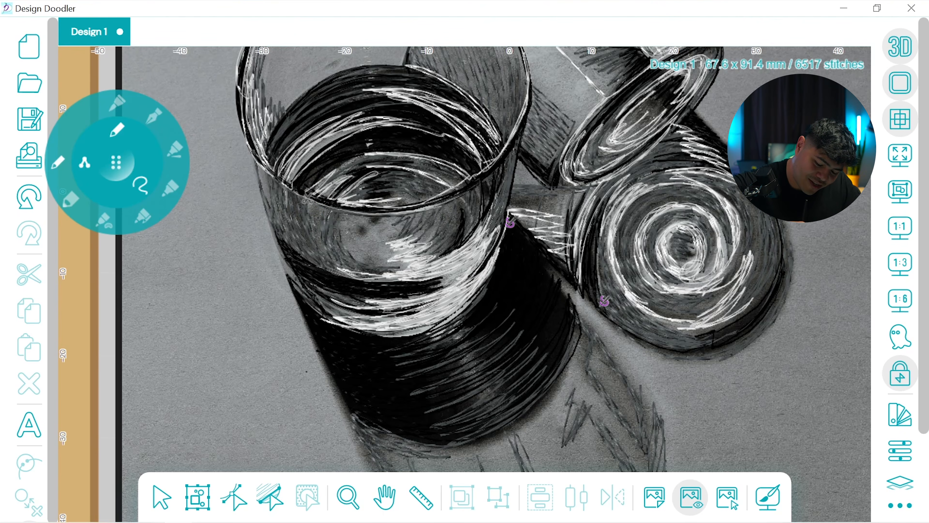
drag(262, 178, 253, 165)
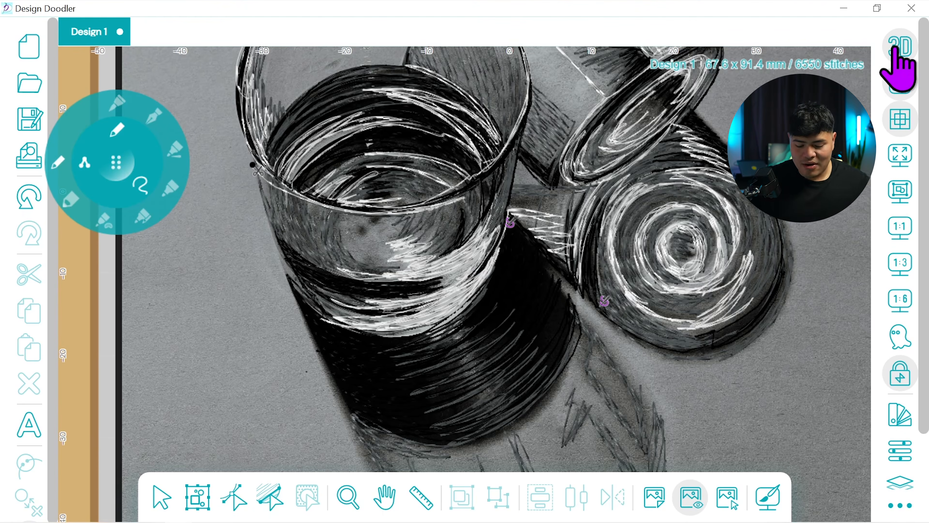
Step: Hide the reference photo and move the Brother 900 Black stitches to the end of the stitching sequence, after Brother 1 White
click(694, 494)
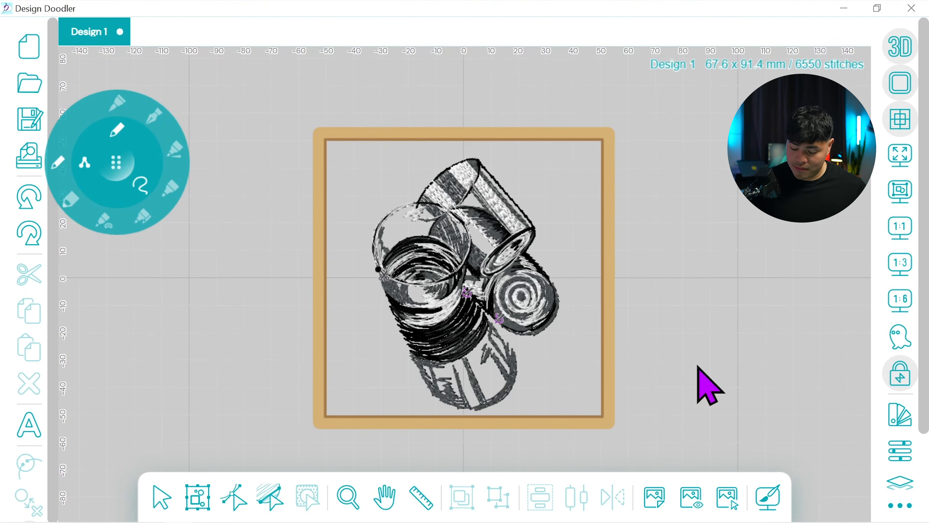
click(908, 446)
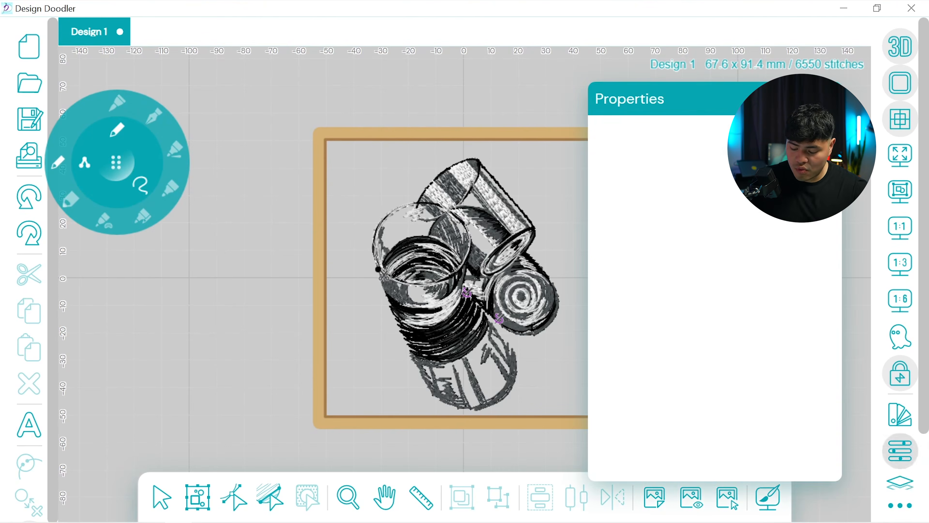
click(901, 461)
click(901, 481)
click(821, 273)
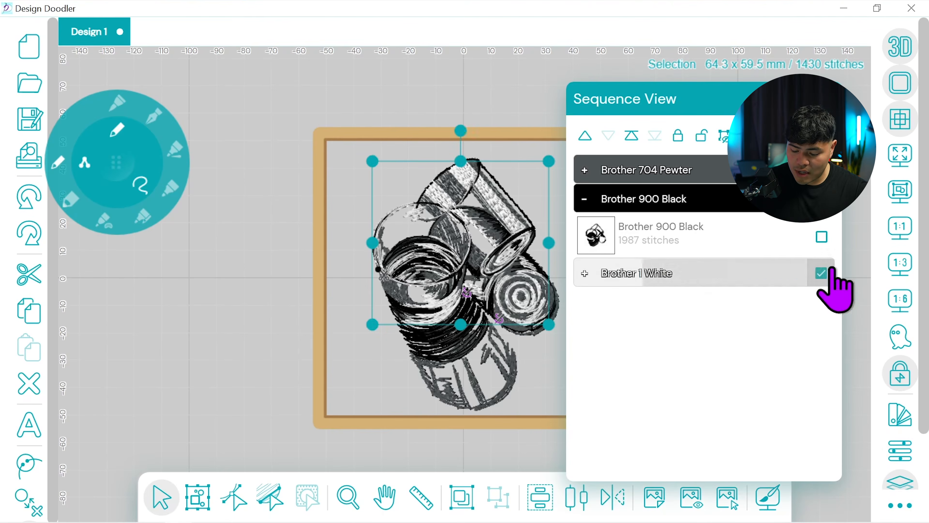
click(822, 236)
click(821, 273)
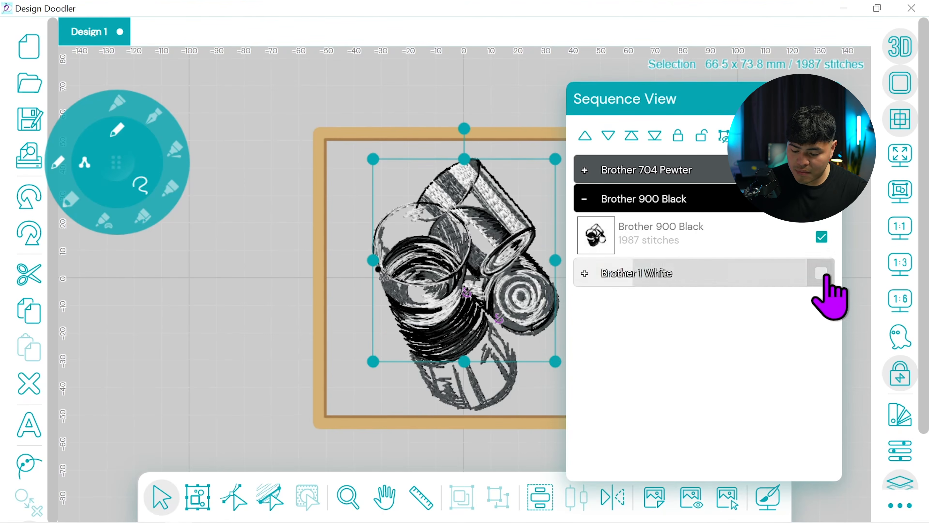
click(655, 136)
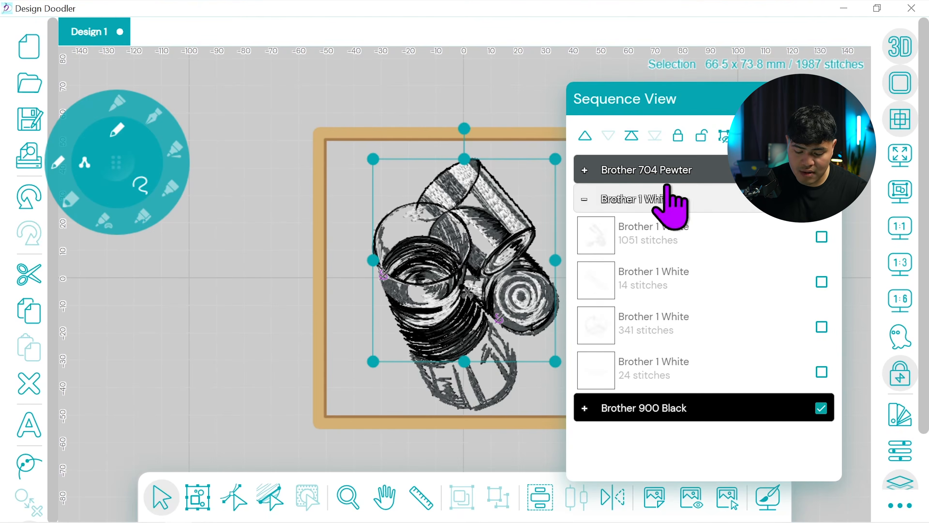
click(824, 98)
click(824, 101)
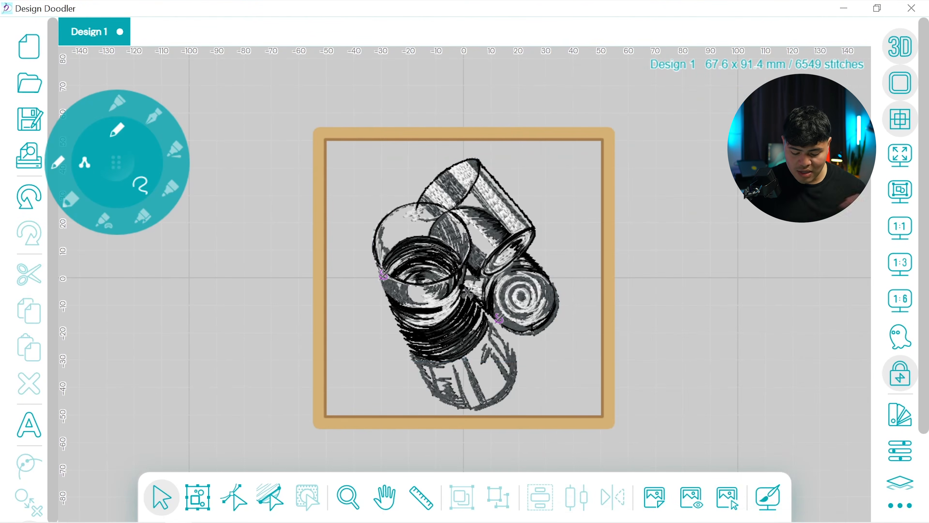
scroll(493, 368, up, 1)
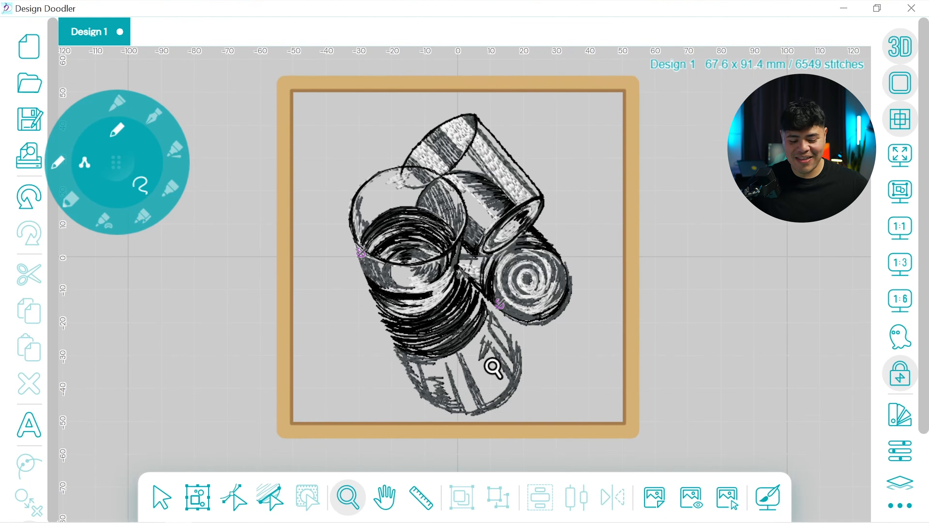